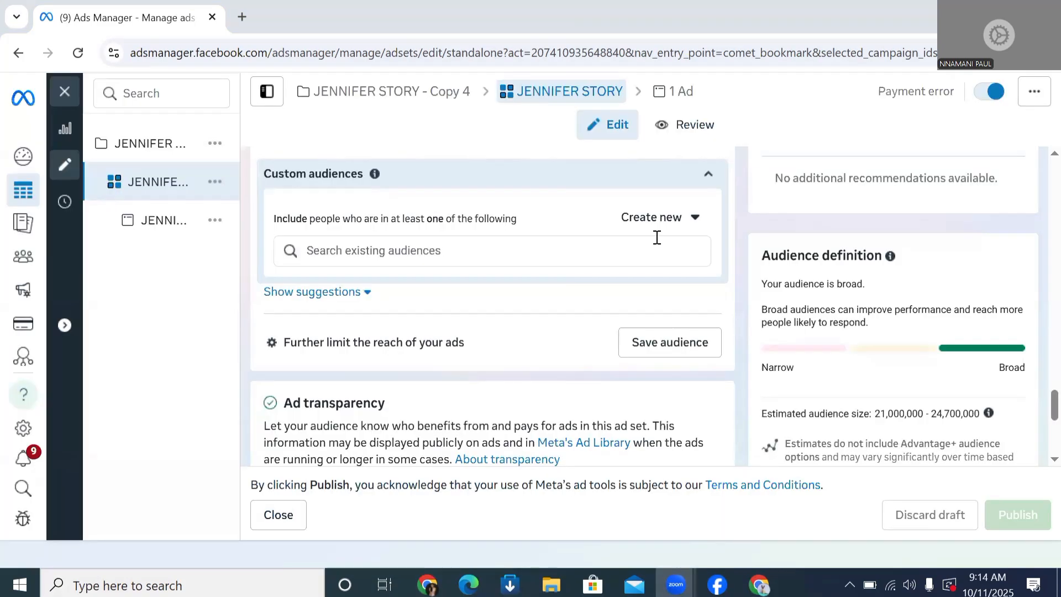
- Review the ad set's conversion locations, audience controls and suggested audience settings
scroll(650, 243, up, 10)
scroll(583, 282, up, 10)
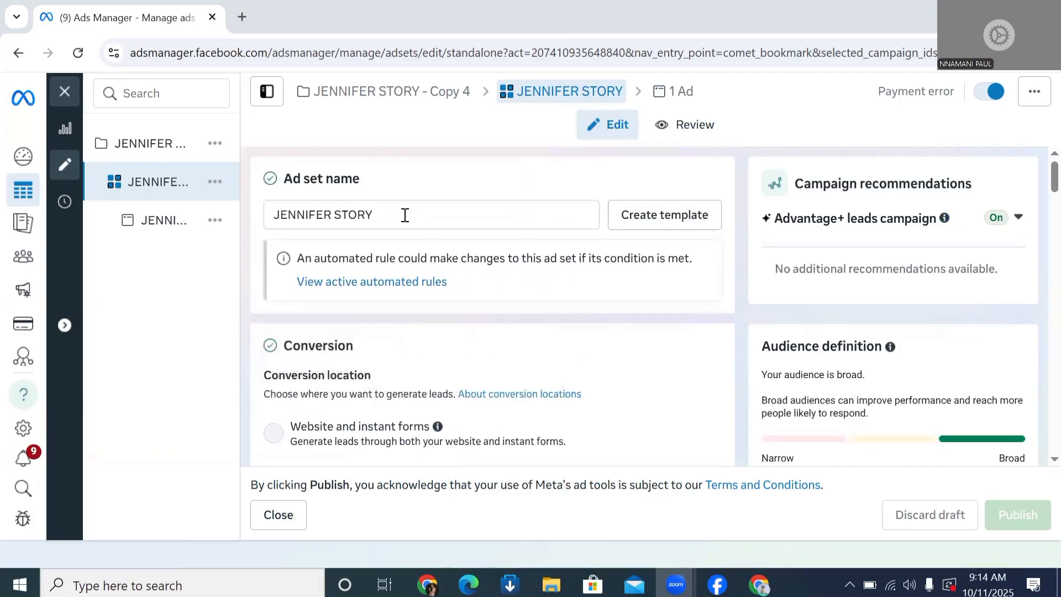
scroll(419, 221, down, 5)
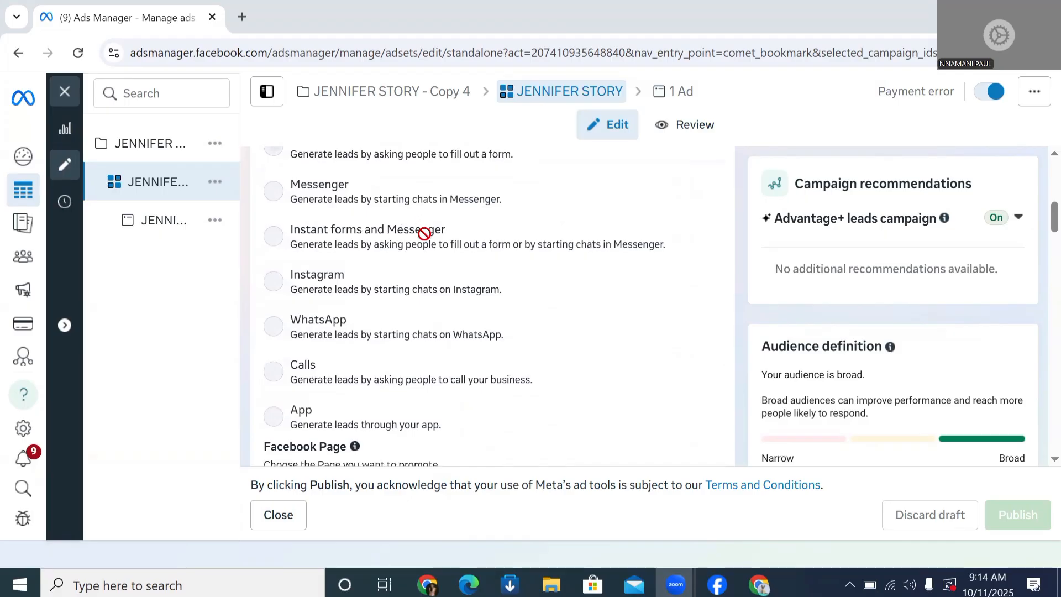
scroll(421, 229, down, 5)
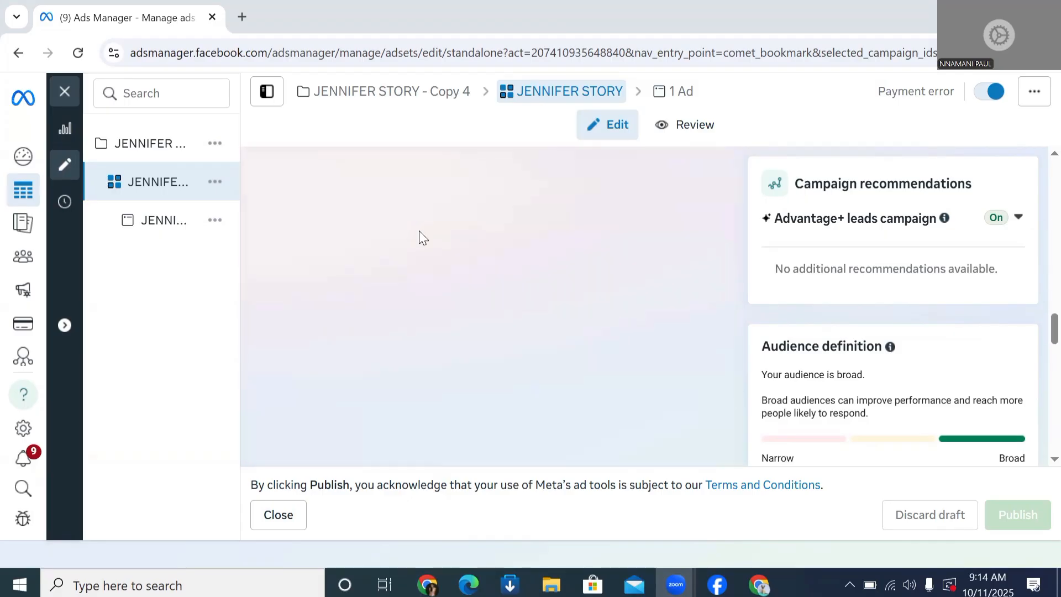
scroll(419, 231, down, 5)
scroll(419, 231, down, 3)
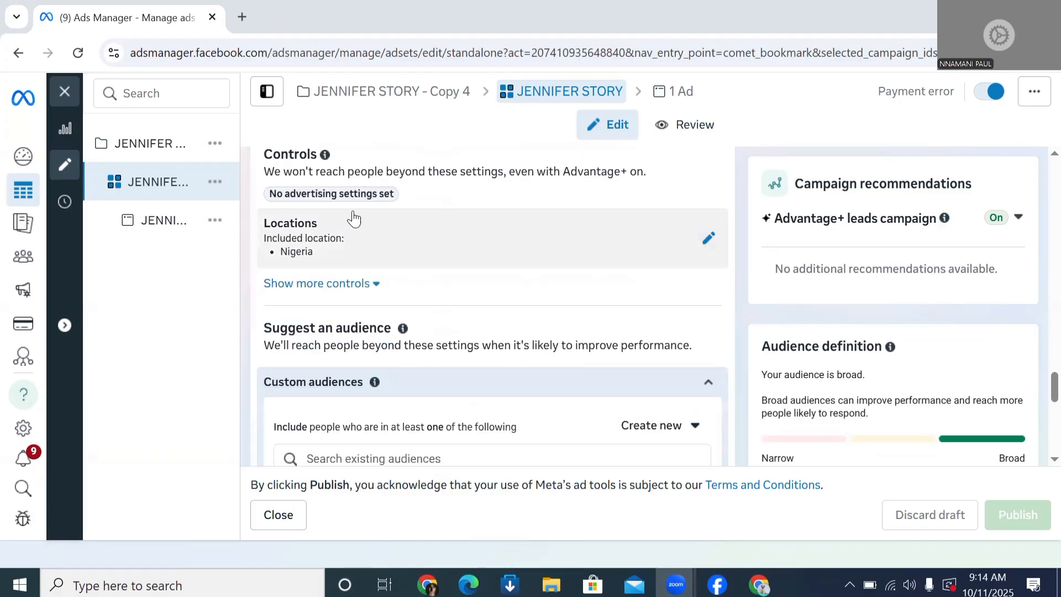
scroll(331, 218, up, 3)
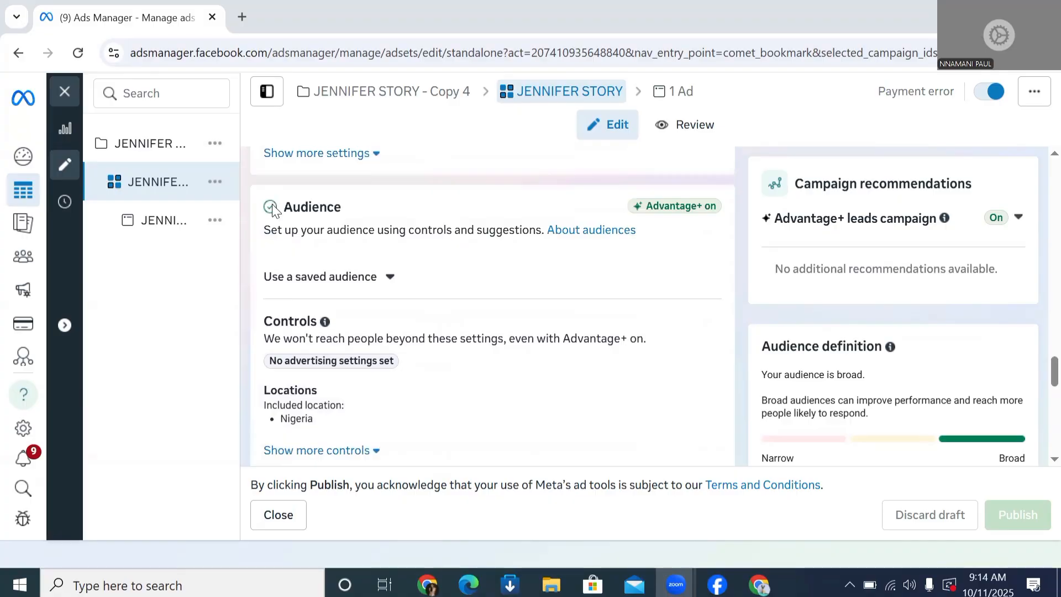
click(272, 204)
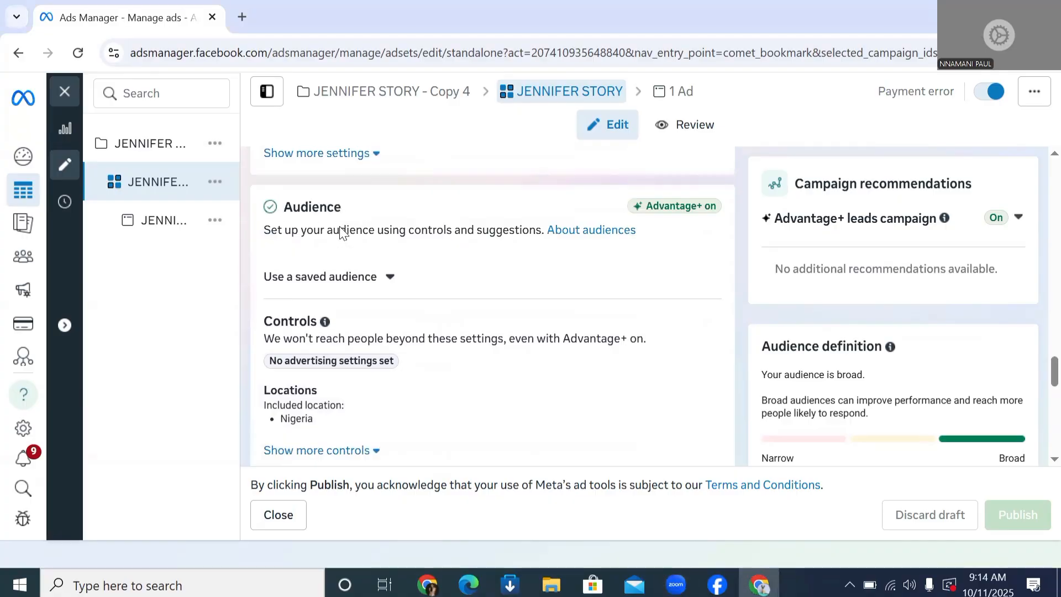
scroll(387, 249, down, 5)
scroll(314, 302, down, 1)
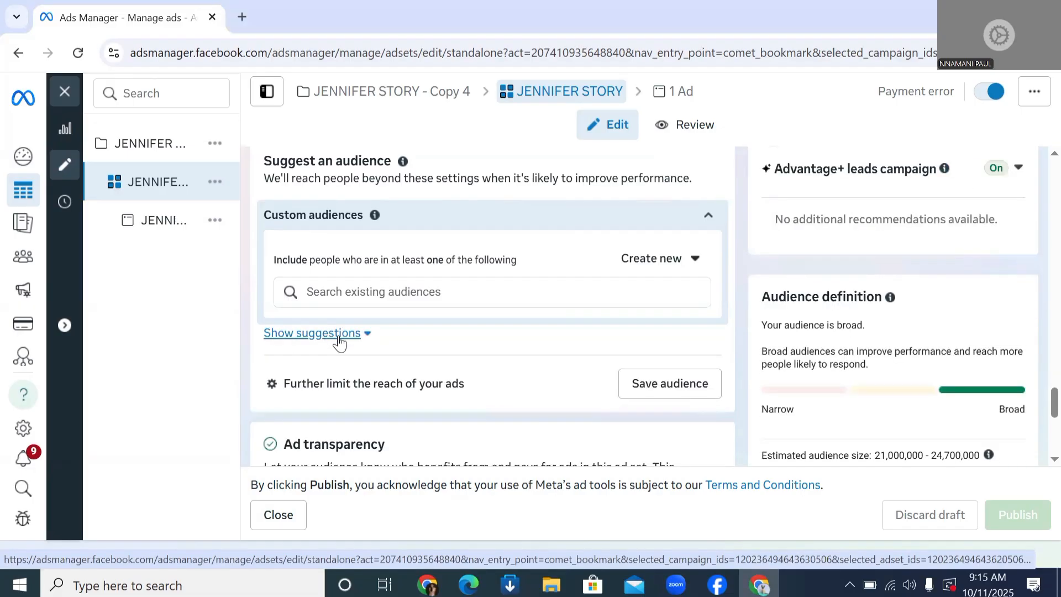
- Expand the audience suggestions to show the age, gender and detailed targeting options
click(339, 334)
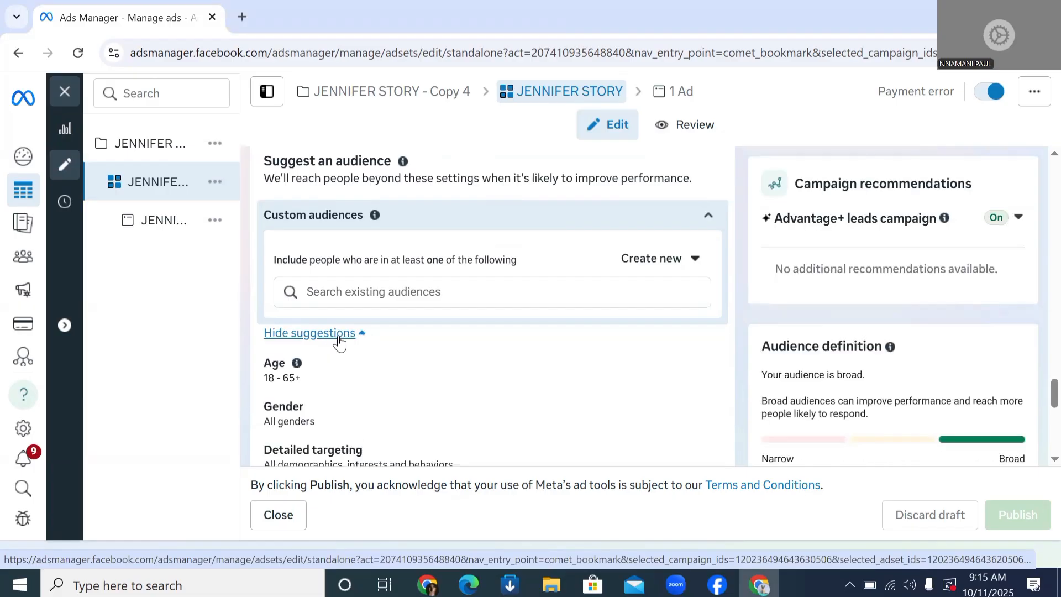
scroll(552, 191, down, 3)
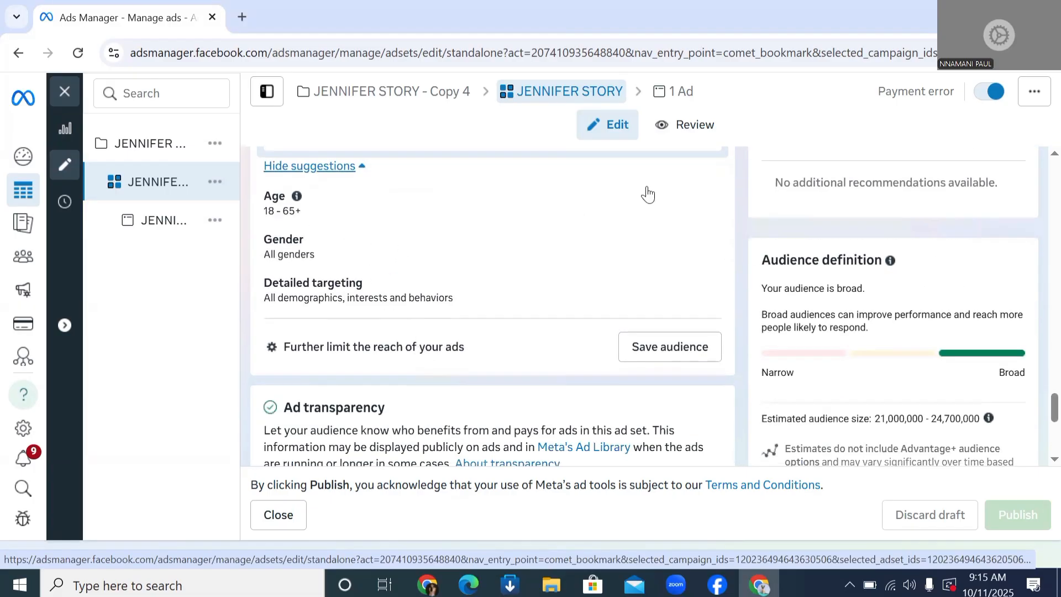
mouse_move(675, 204)
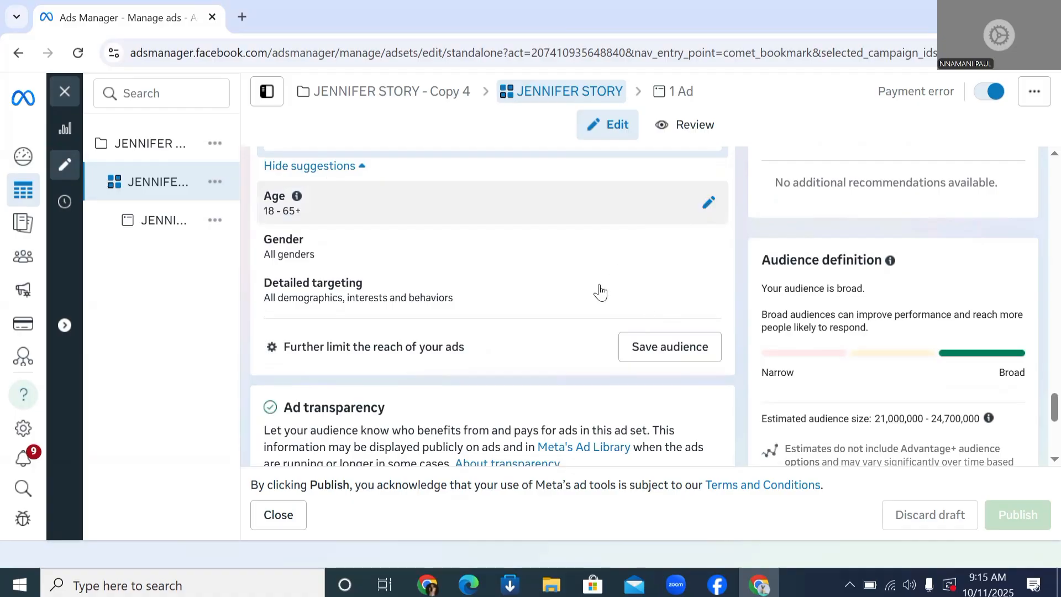
mouse_move(422, 304)
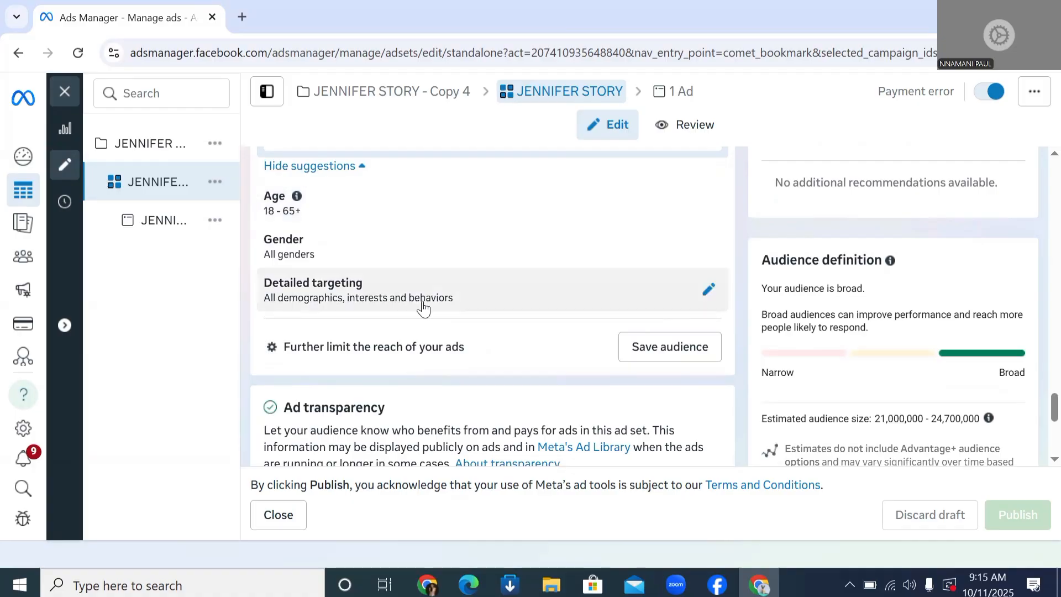
- Search the detailed targeting for "digital marketing" and add the Digital marketing (marketing) interest
click(703, 295)
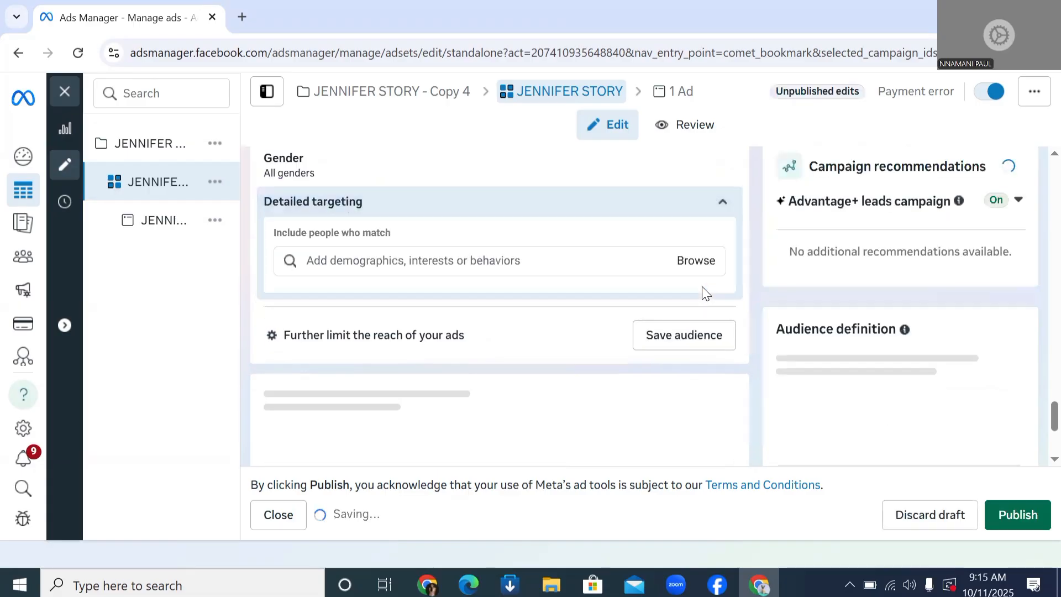
click(567, 258)
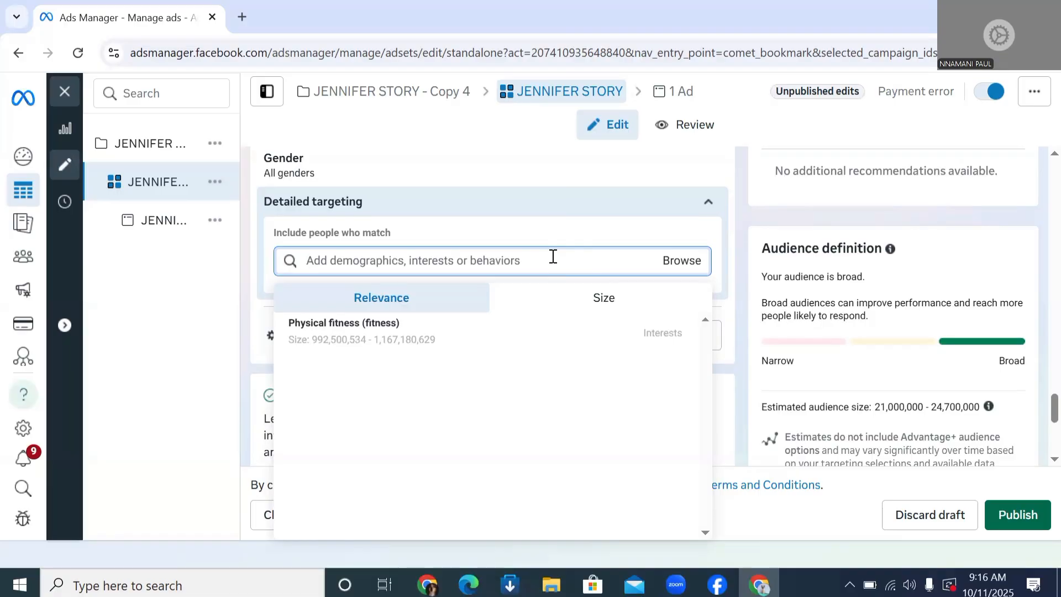
text(ma)
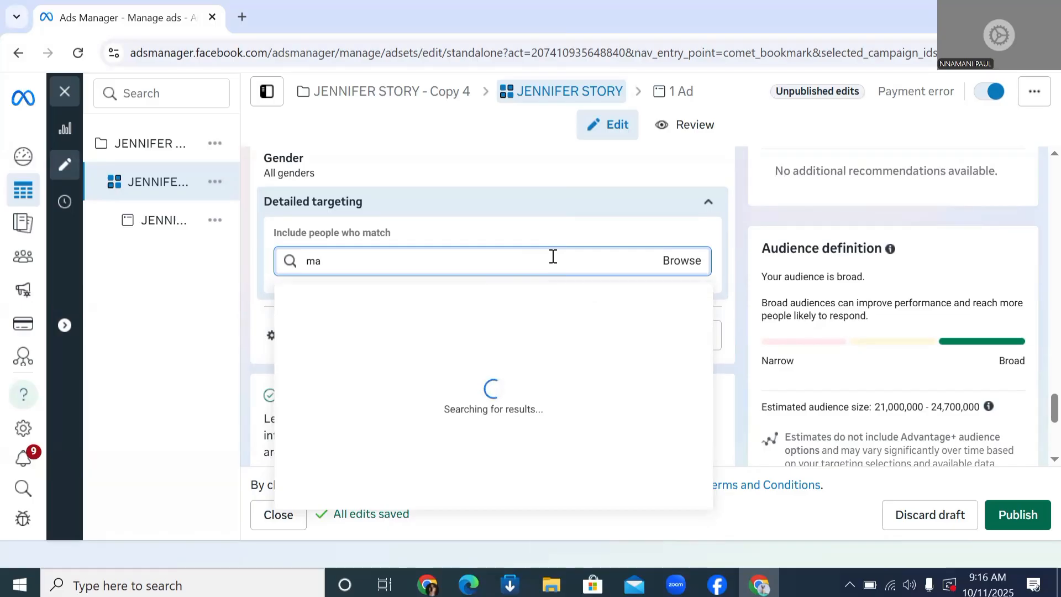
key(BackSpace)
key(BackSpace)
text(digital marketing)
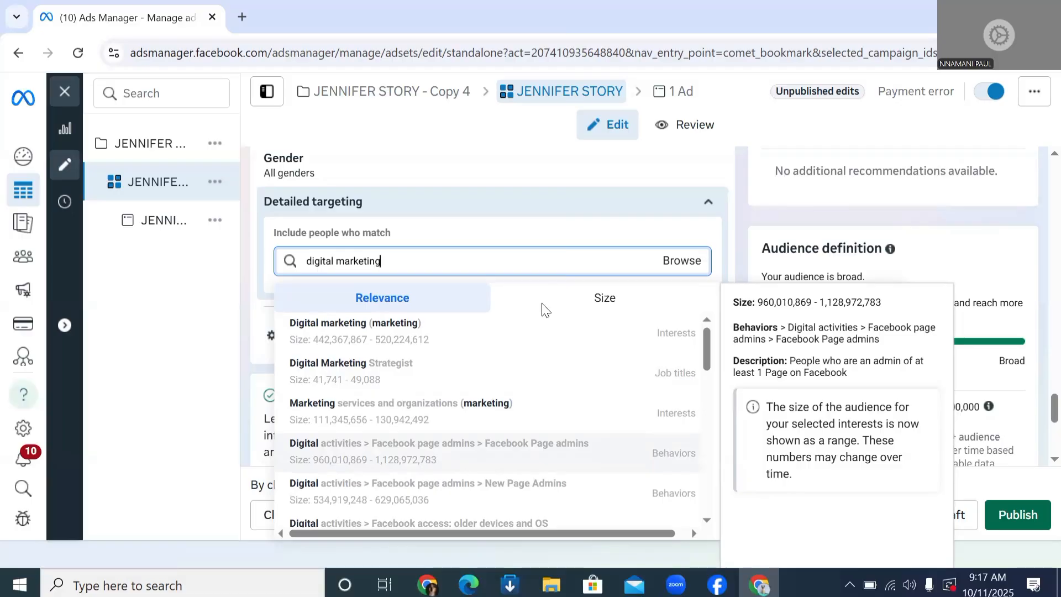
click(529, 336)
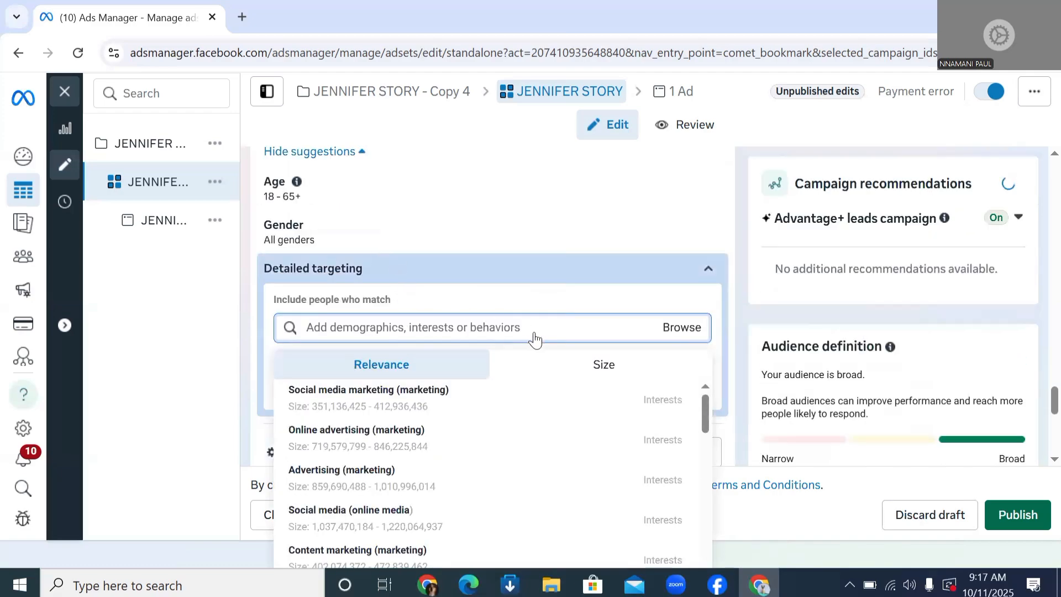
- Examine the estimated audience size in the audience definition and the details of the Digital marketing interest
mouse_move(441, 291)
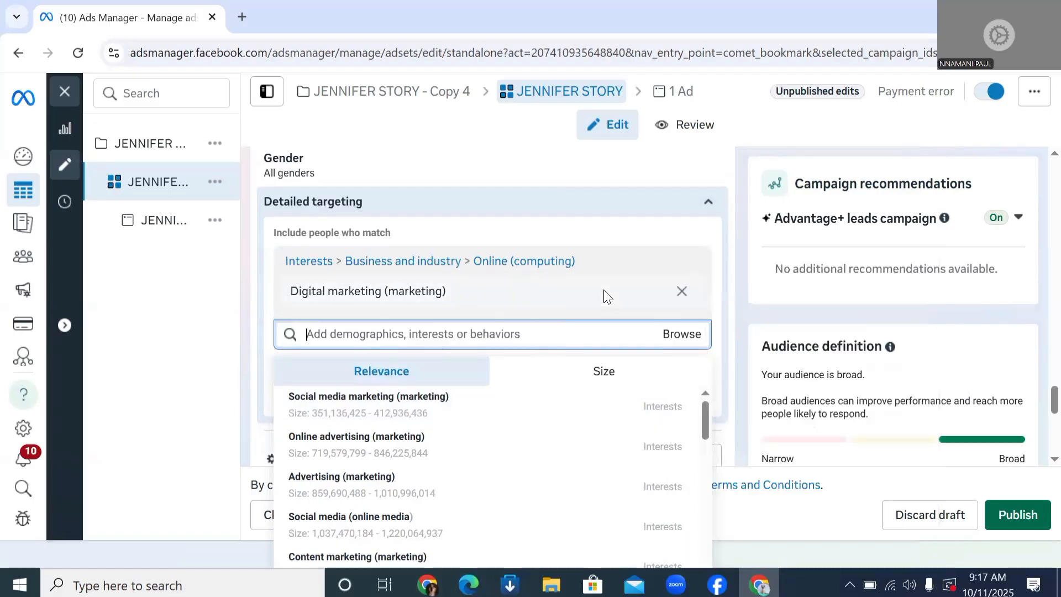
scroll(863, 335, down, 2)
scroll(864, 335, down, 2)
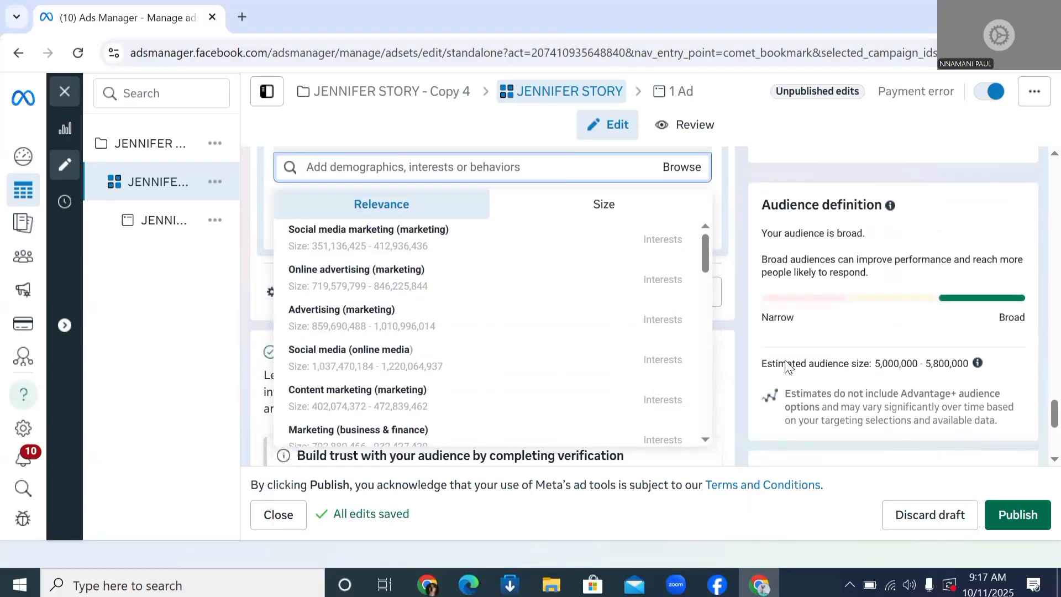
triple_click(814, 365)
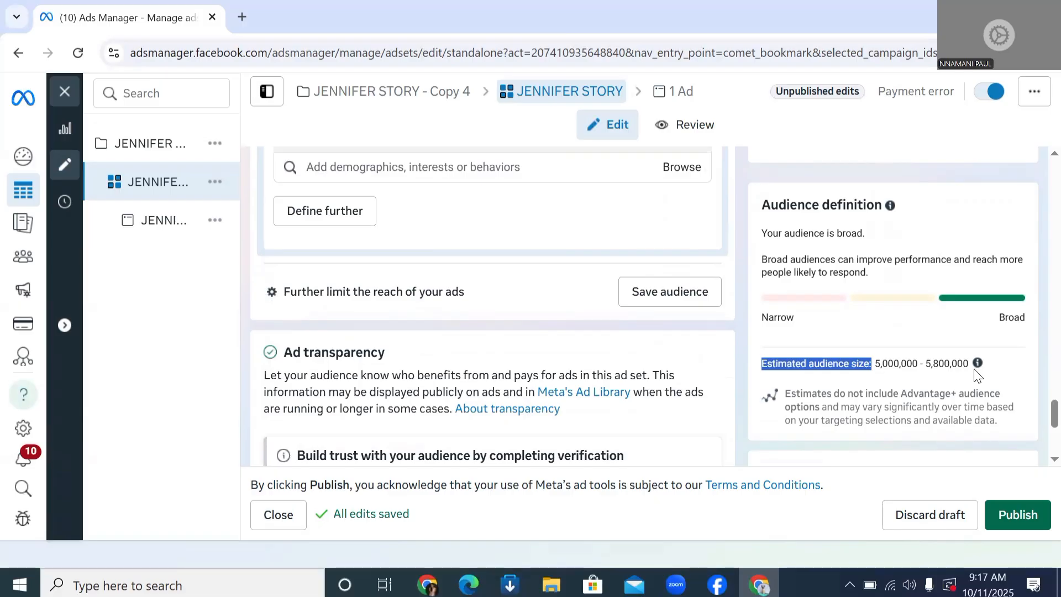
mouse_move(976, 366)
scroll(530, 301, up, 4)
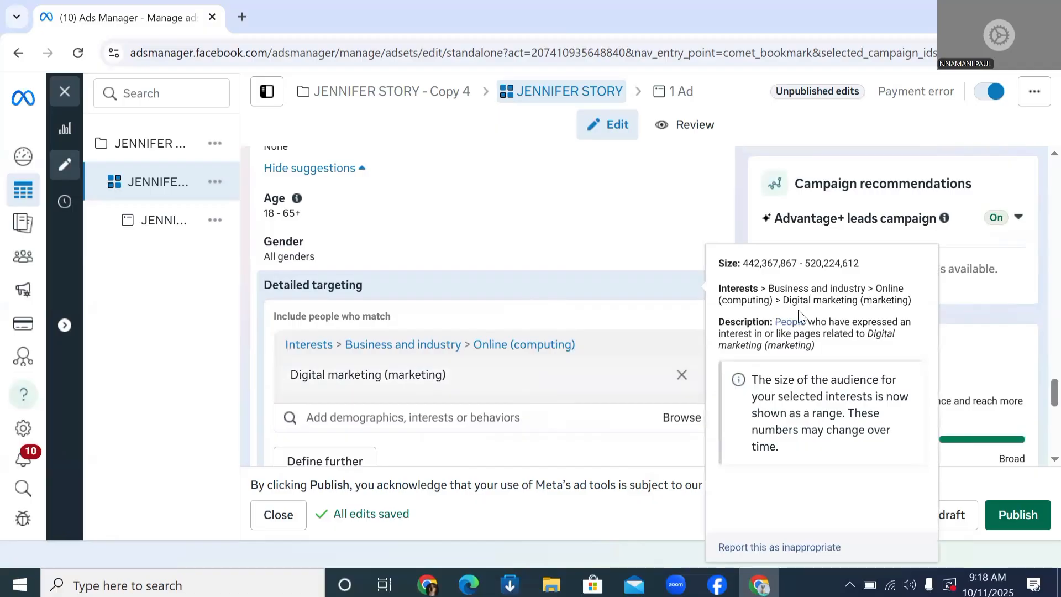
scroll(818, 303, down, 3)
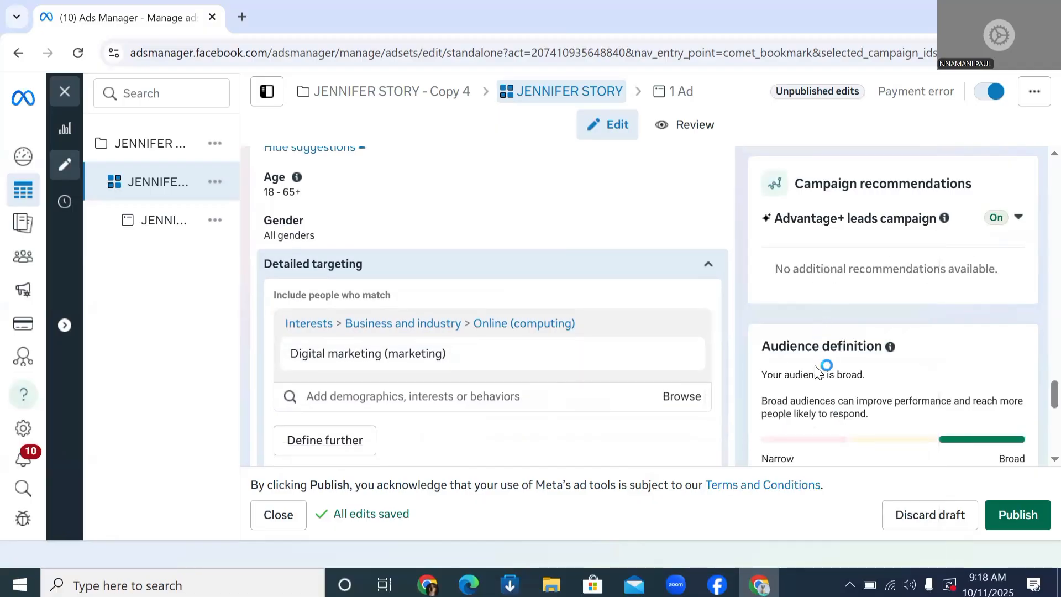
scroll(859, 405, down, 2)
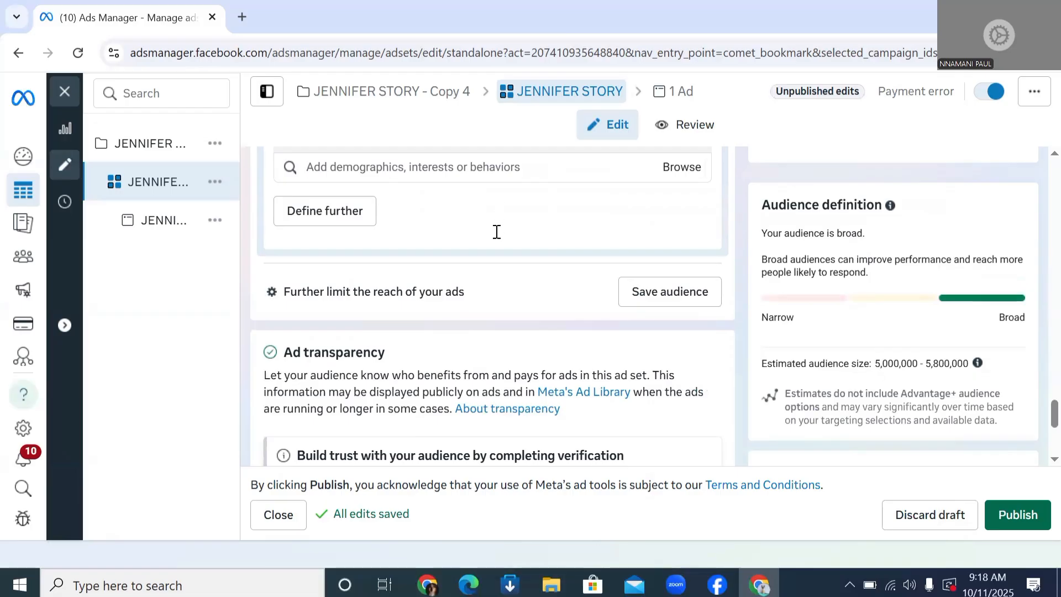
scroll(497, 231, down, 2)
scroll(497, 232, up, 4)
scroll(492, 230, up, 2)
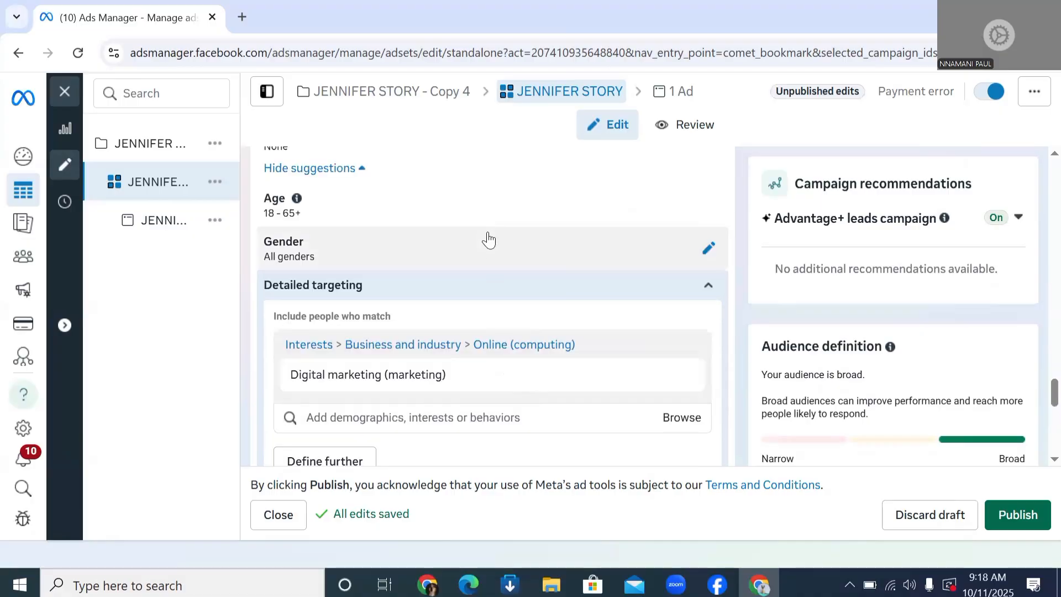
scroll(492, 265, down, 2)
mouse_move(488, 280)
scroll(488, 279, up, 1)
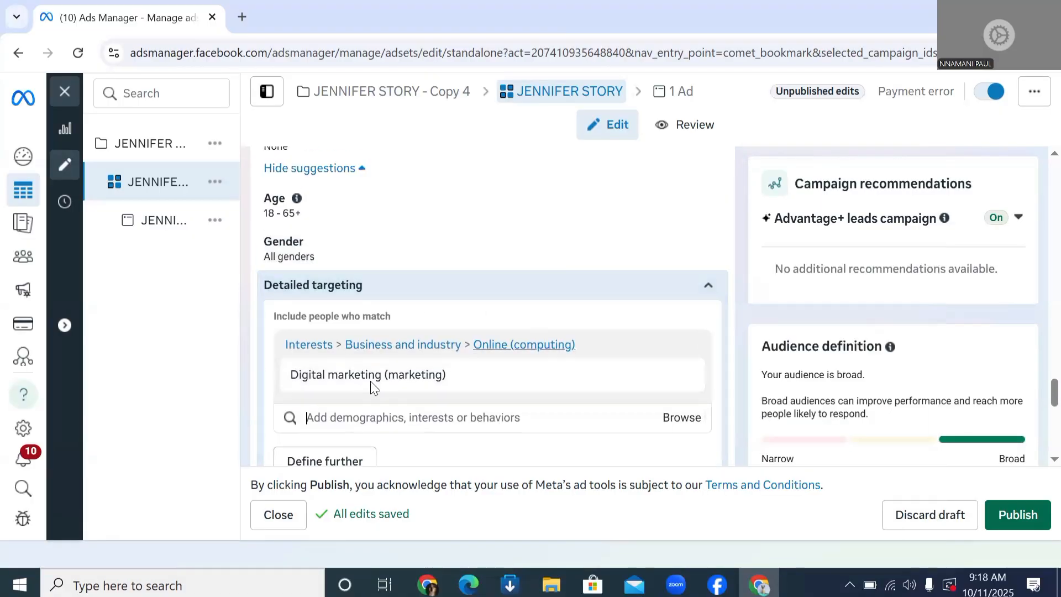
- Add the suggested Social media marketing (marketing) interest to the detailed targeting
click(491, 405)
scroll(658, 381, down, 1)
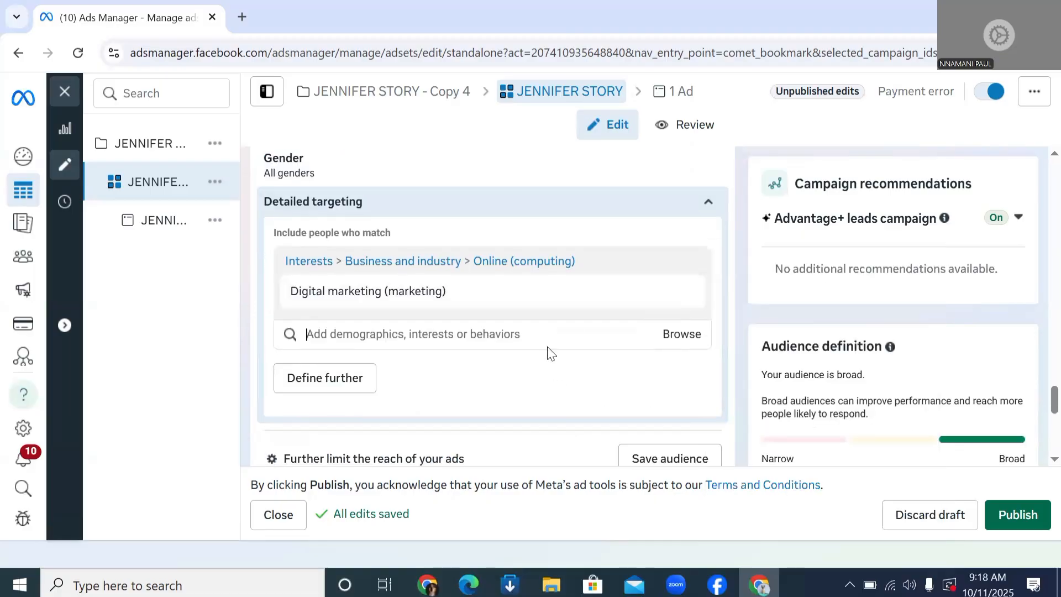
click(520, 334)
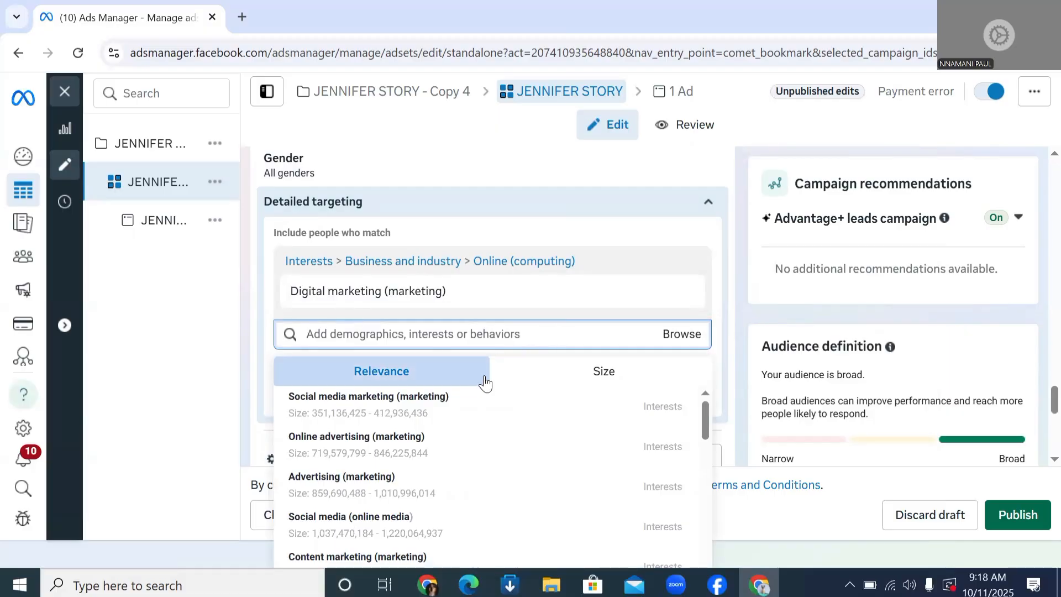
mouse_move(481, 395)
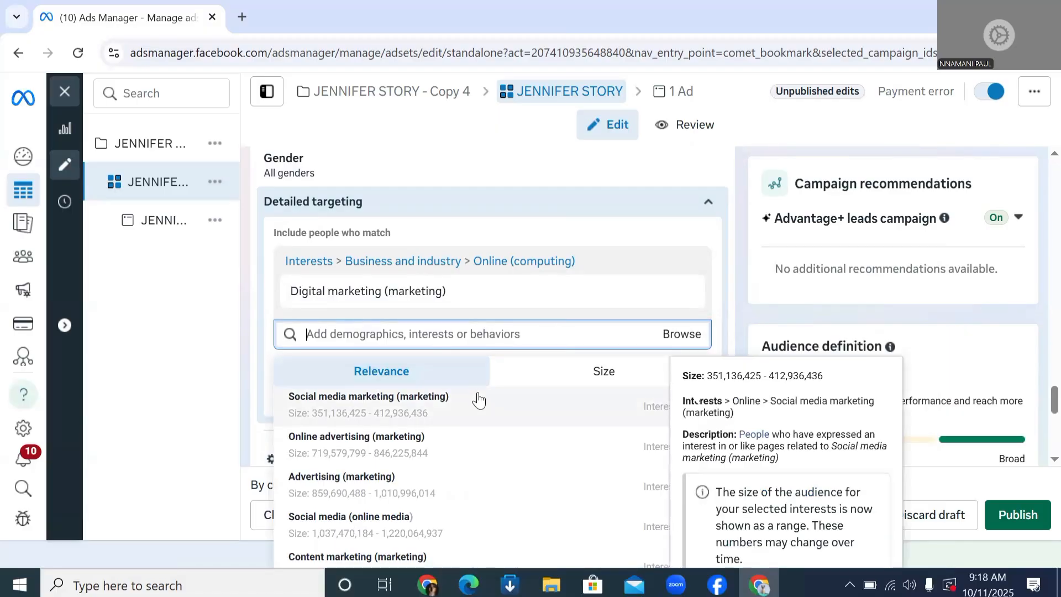
click(550, 422)
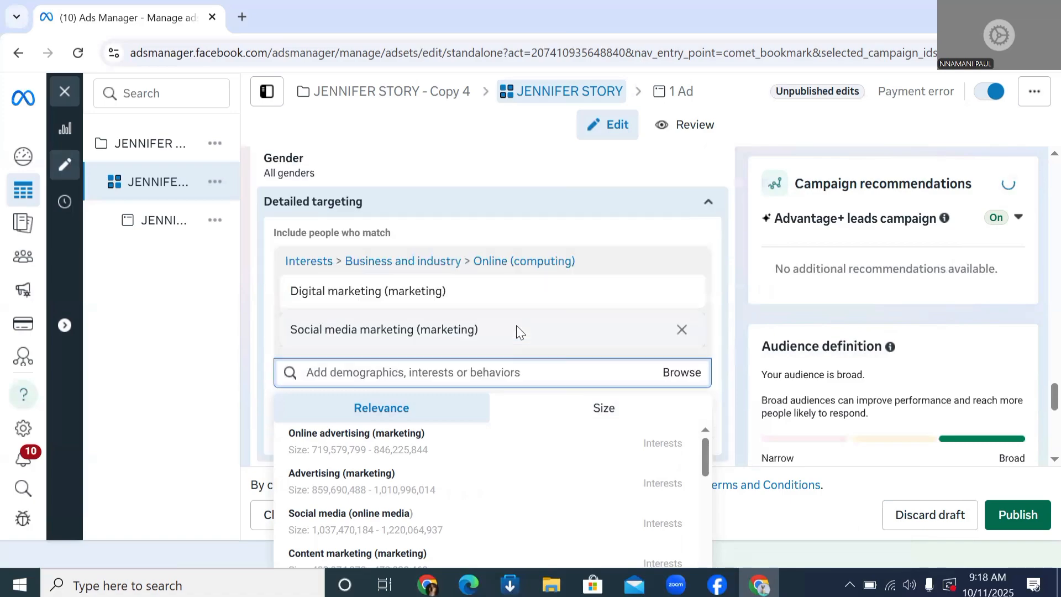
- Remove the Social media marketing interest and return to editing the detailed targeting
mouse_move(520, 332)
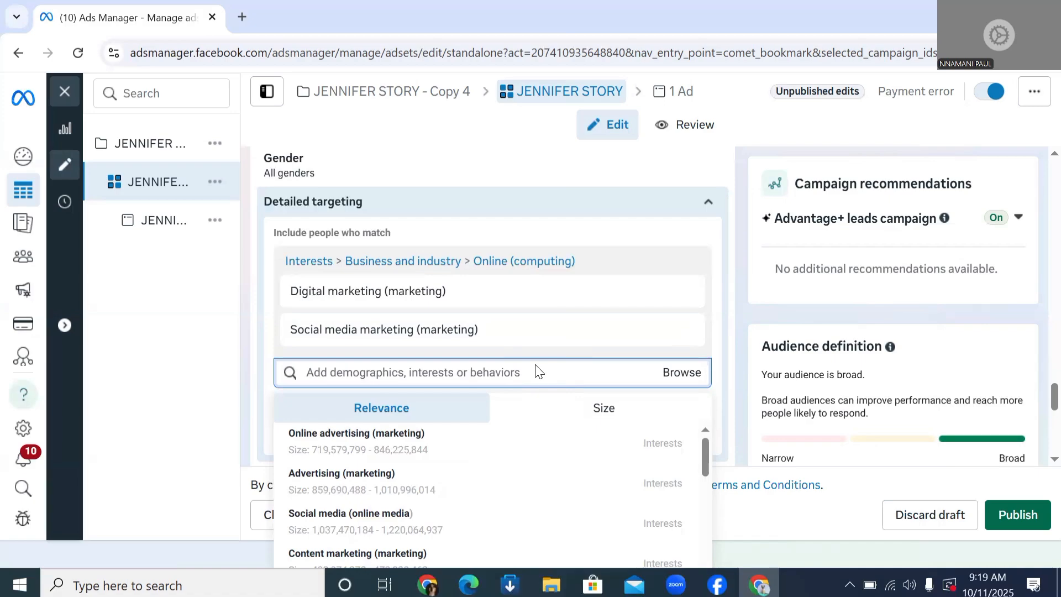
mouse_move(522, 341)
mouse_move(692, 336)
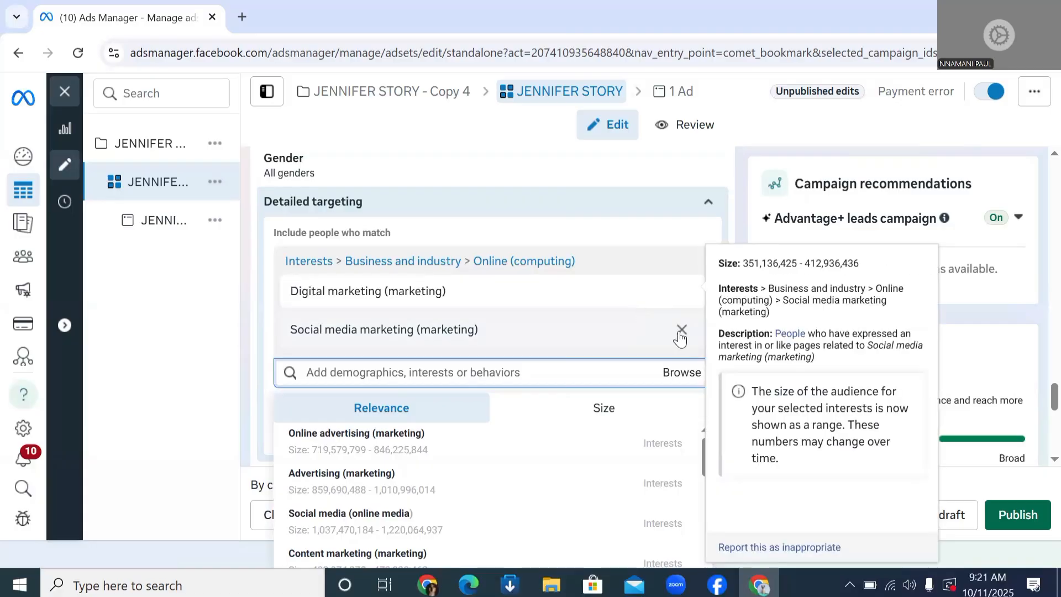
click(682, 331)
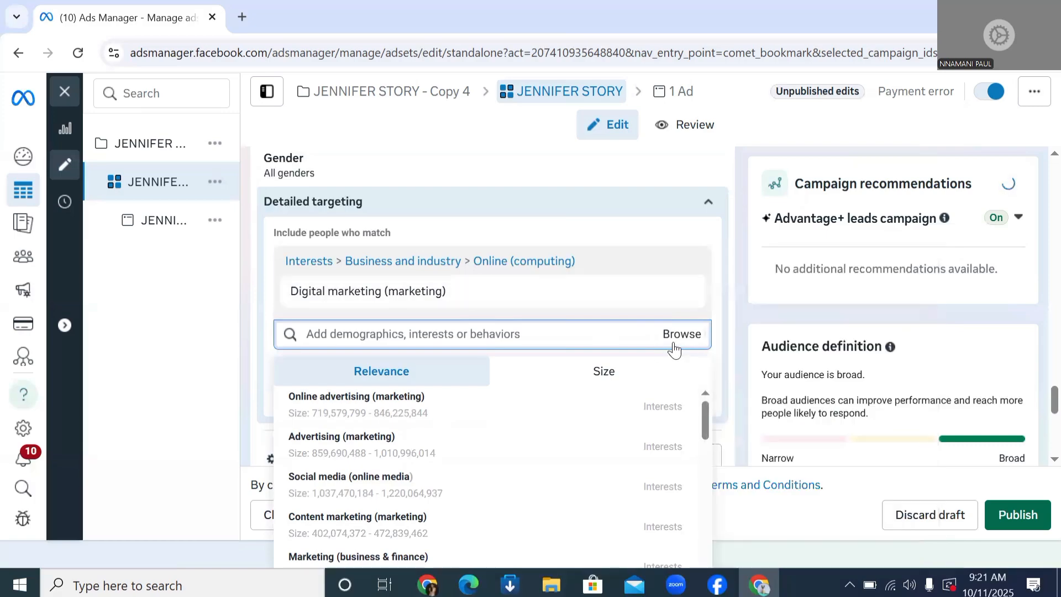
click(599, 170)
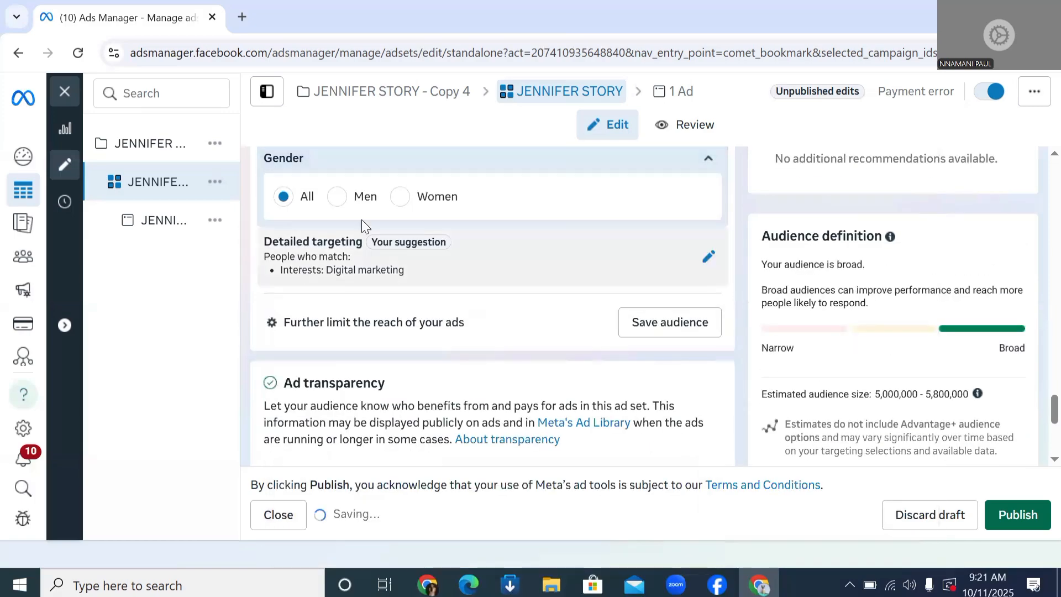
click(709, 257)
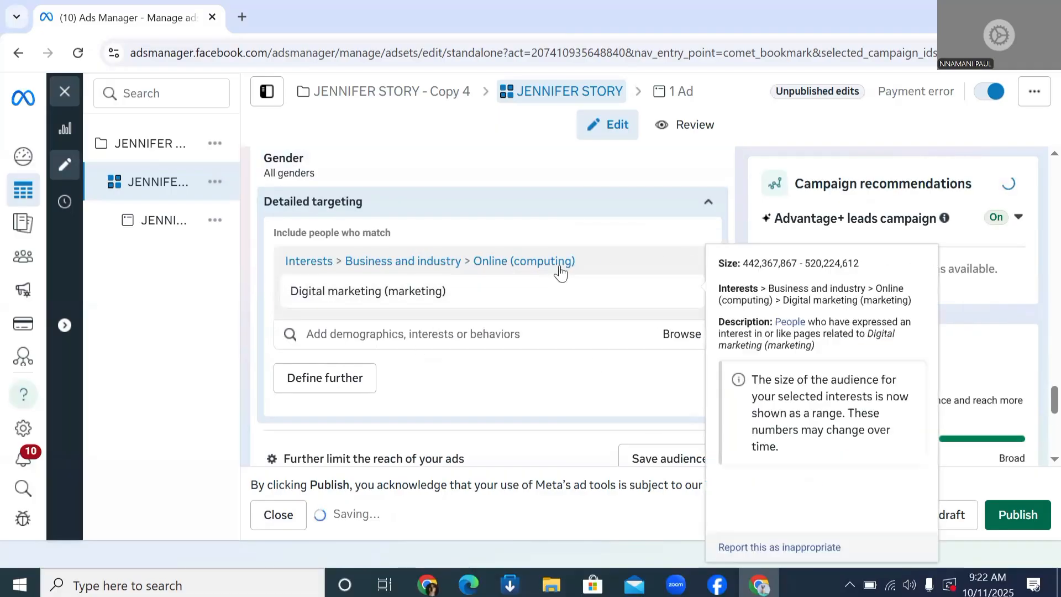
mouse_move(447, 290)
scroll(440, 282, down, 5)
scroll(429, 274, up, 2)
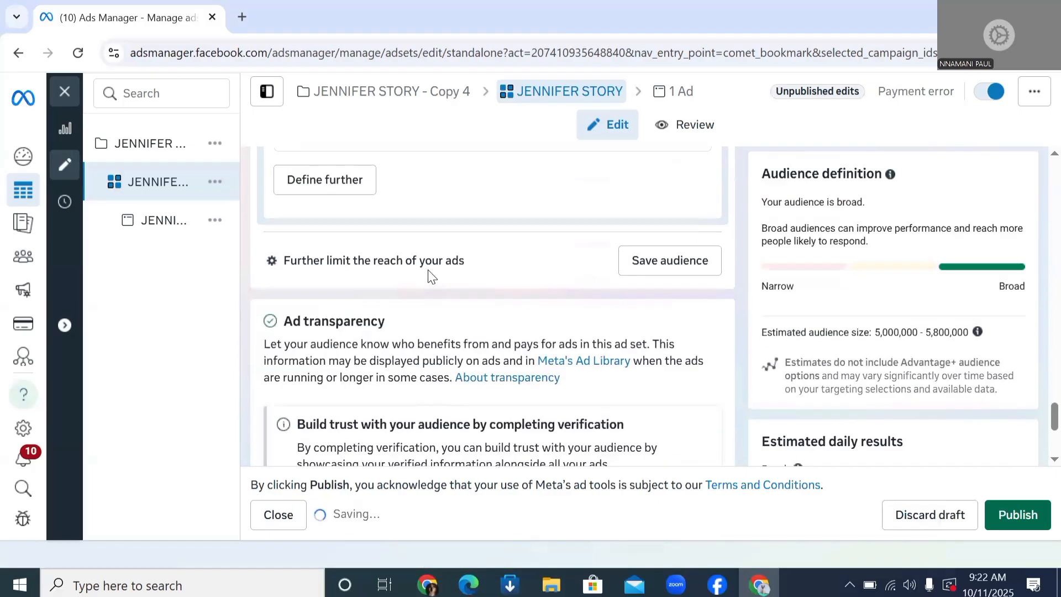
click(662, 295)
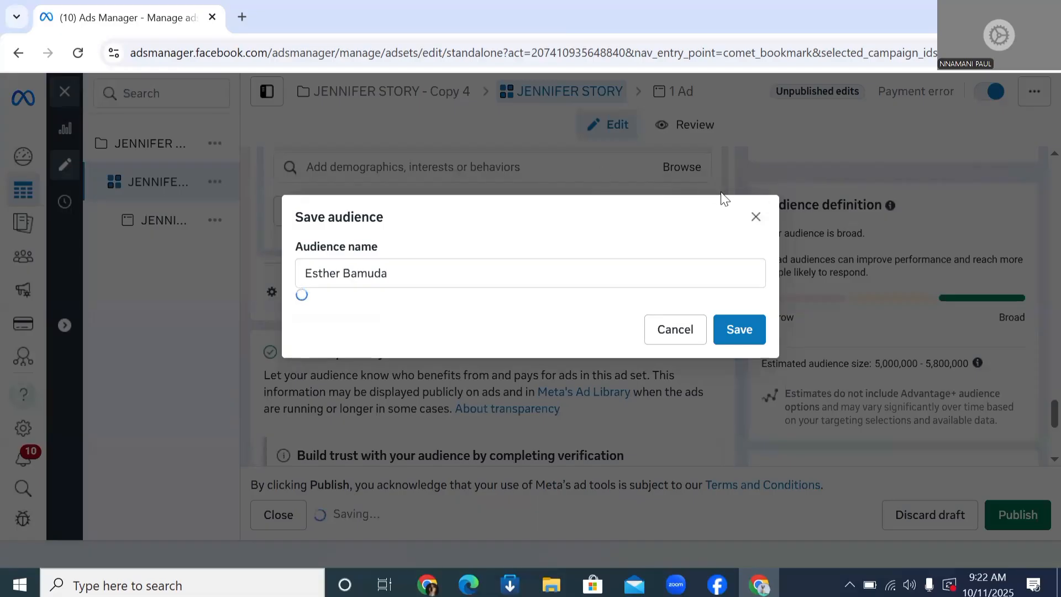
triple_click(619, 272)
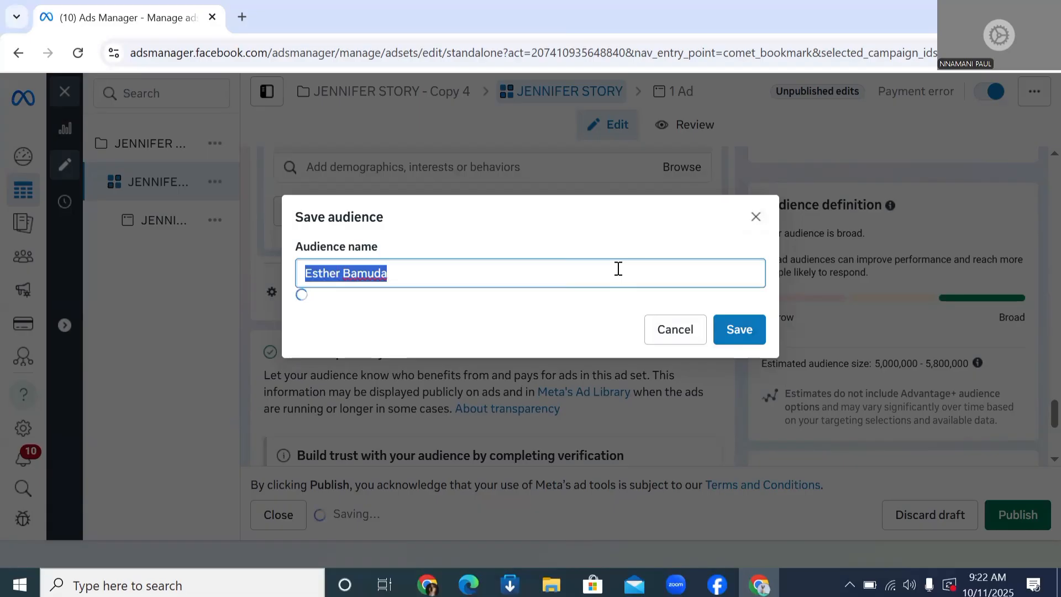
click(757, 221)
scroll(393, 237, up, 3)
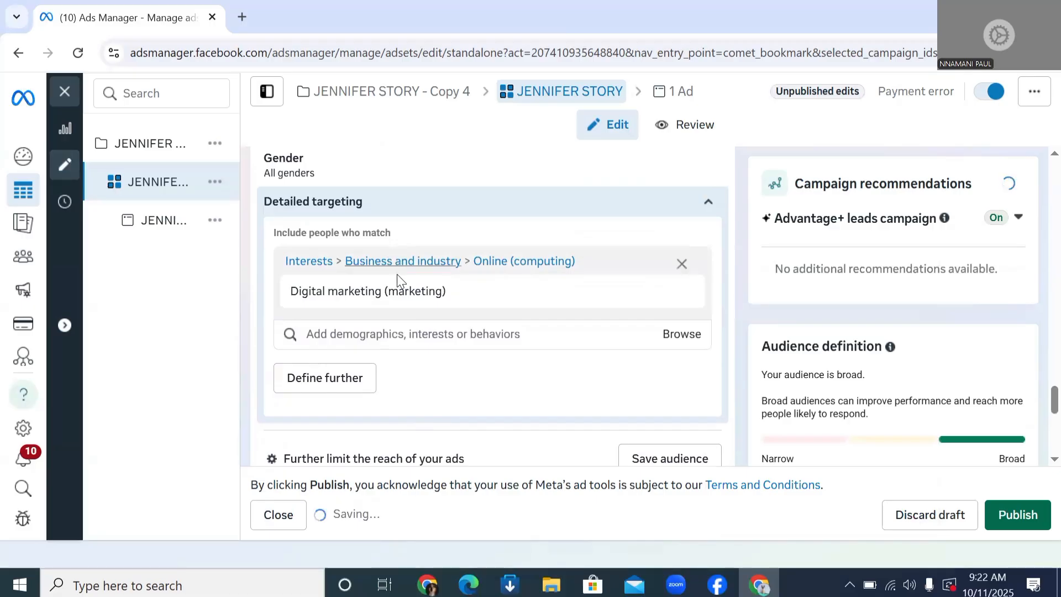
scroll(541, 280, down, 2)
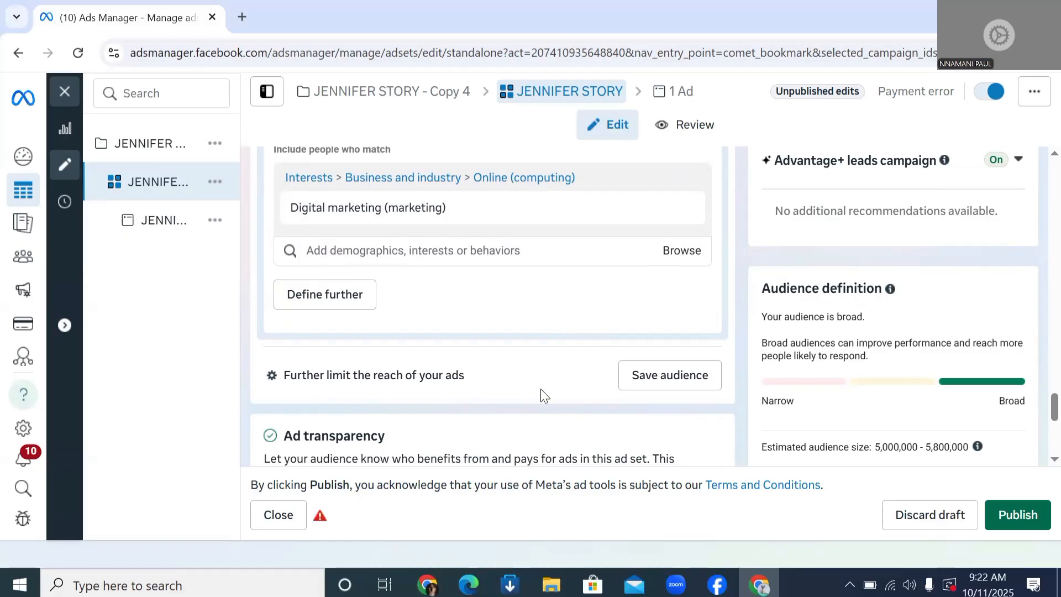
scroll(443, 265, up, 2)
- Duplicate the campaign with 5 copies and dismiss the notice about editing leads campaigns
mouse_move(199, 135)
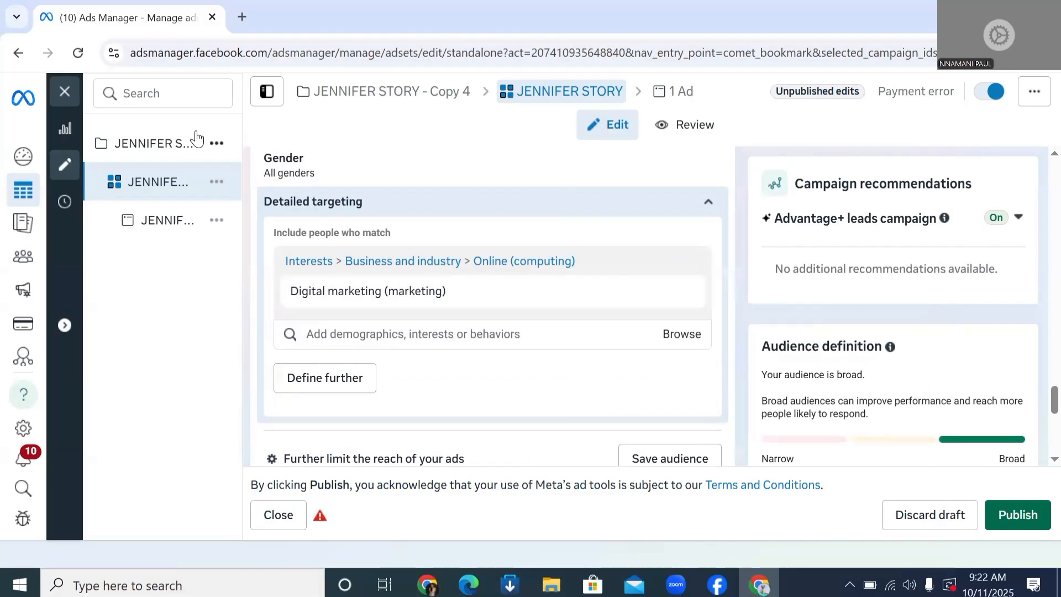
click(248, 144)
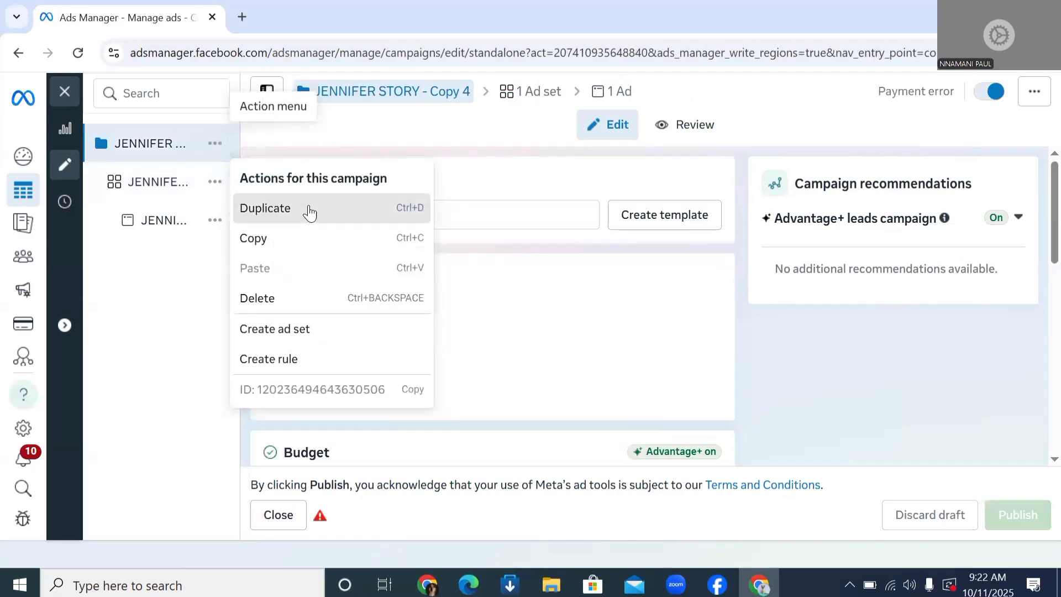
click(308, 208)
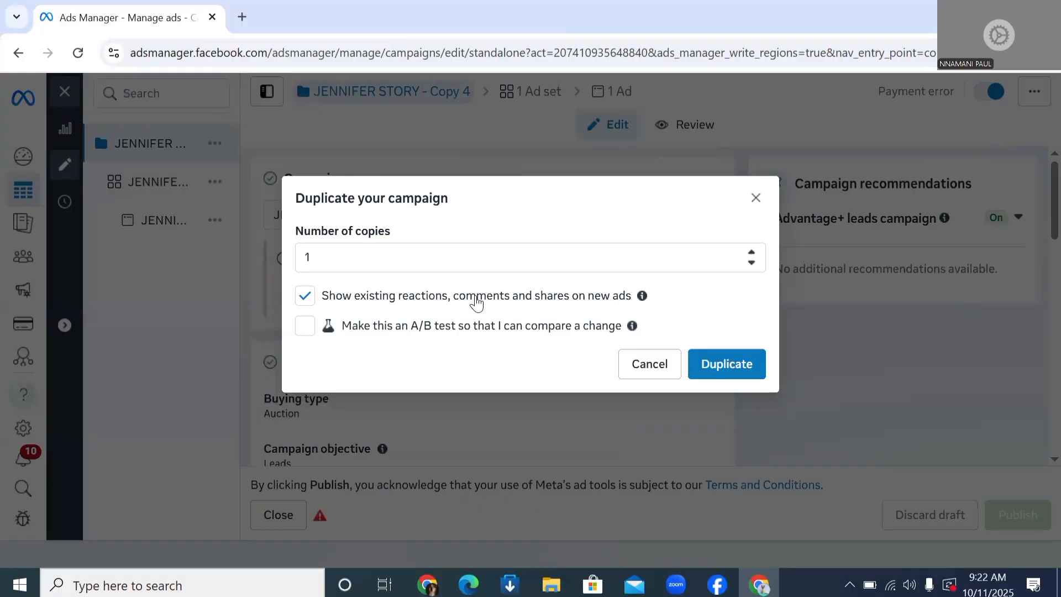
click(559, 260)
key(BackSpace)
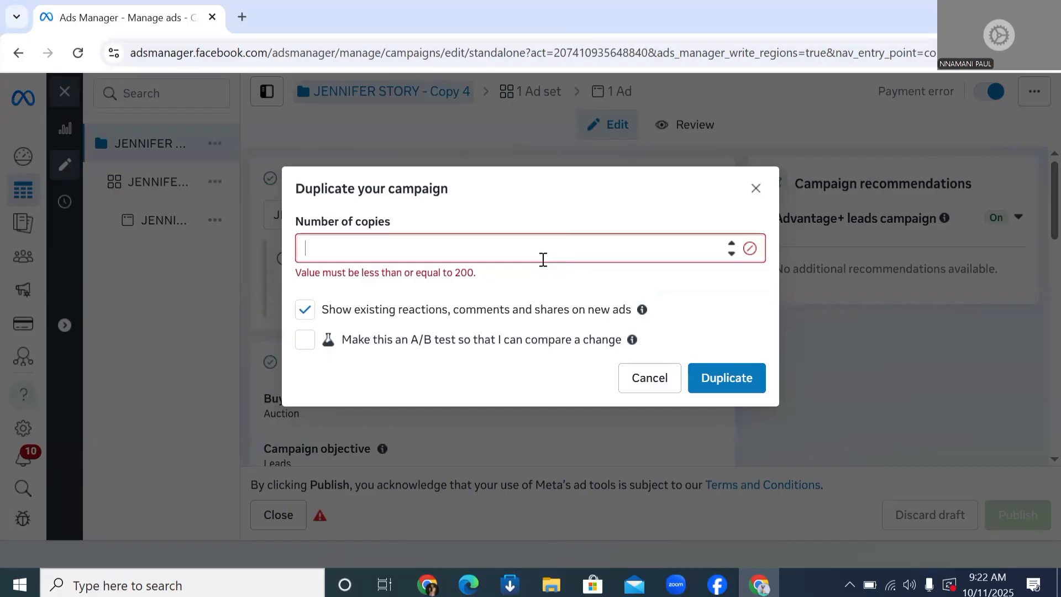
text(5)
click(735, 364)
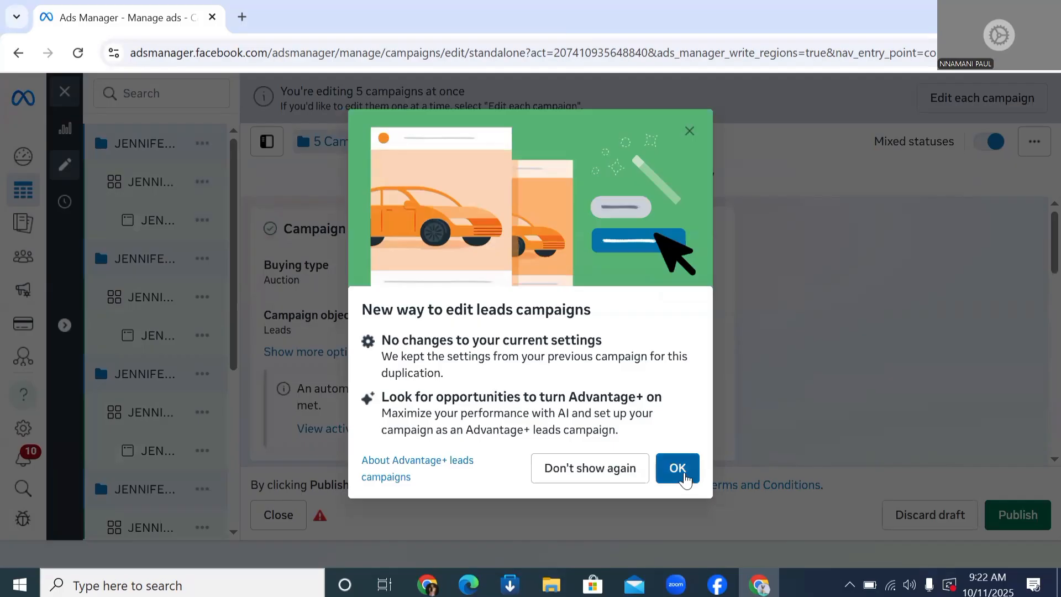
double_click(685, 477)
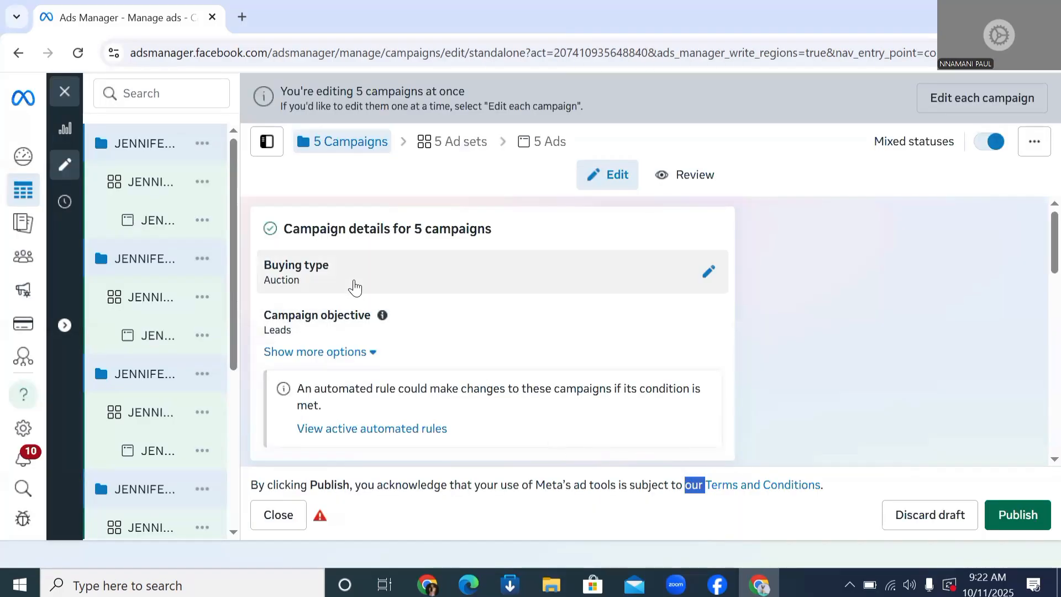
- Open the ad set of the second listed campaign copy and go to its suggested audience settings
mouse_move(151, 148)
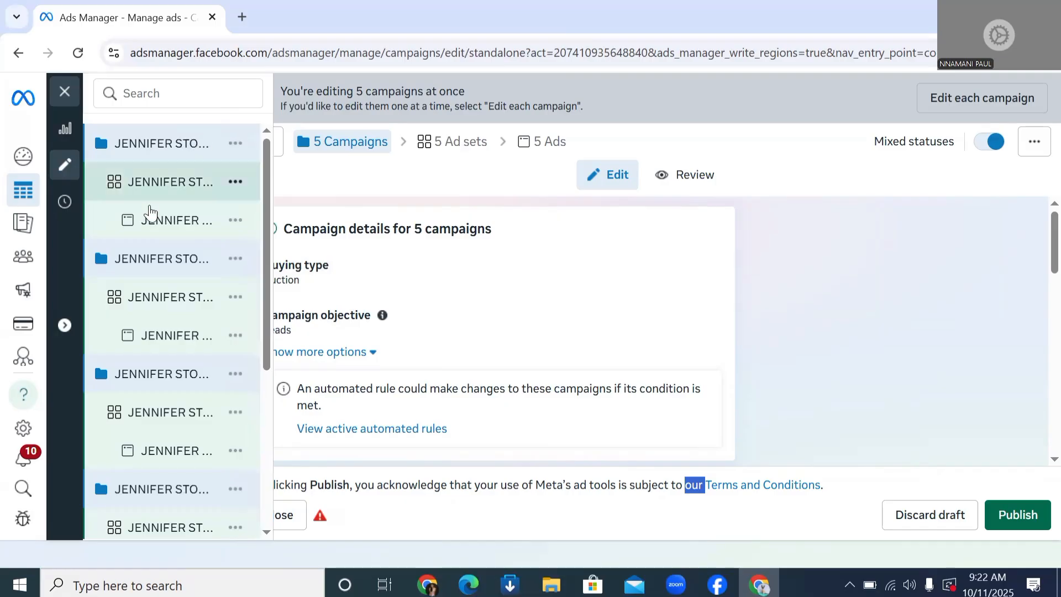
click(147, 311)
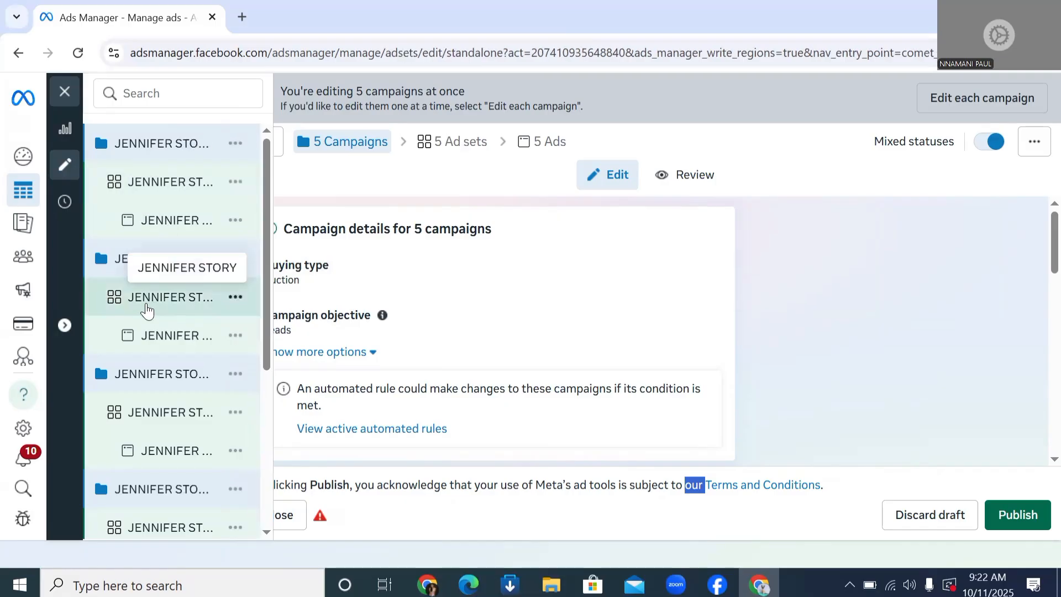
scroll(553, 290, down, 5)
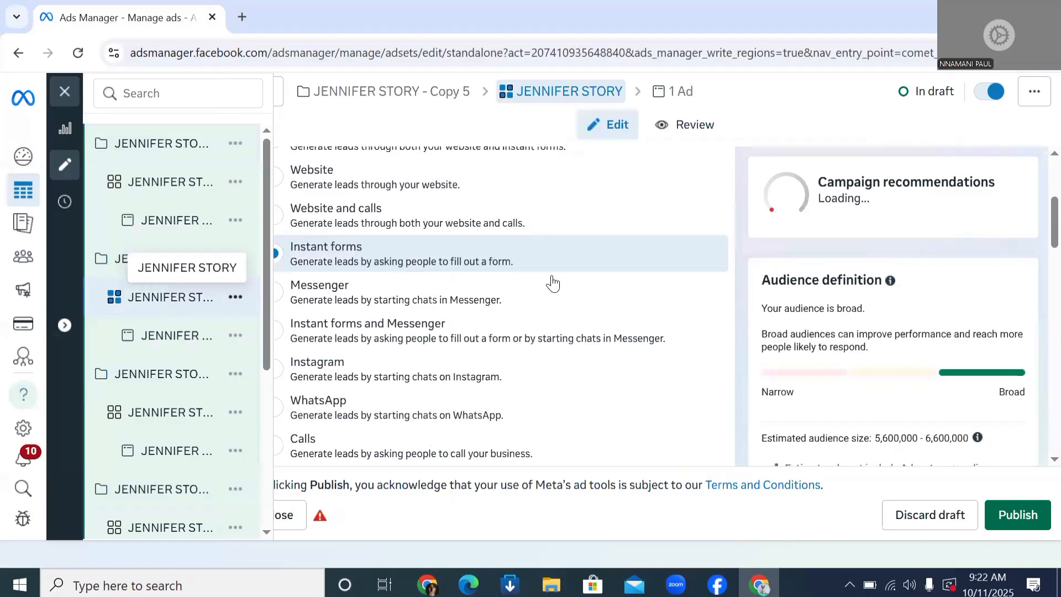
scroll(558, 299, down, 10)
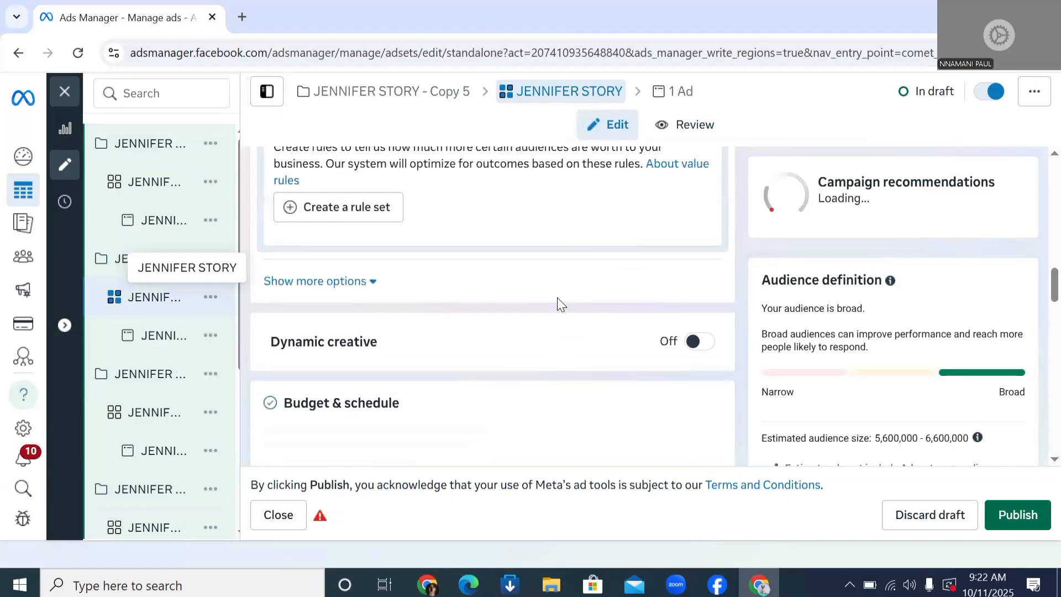
scroll(559, 303, down, 3)
scroll(558, 303, down, 8)
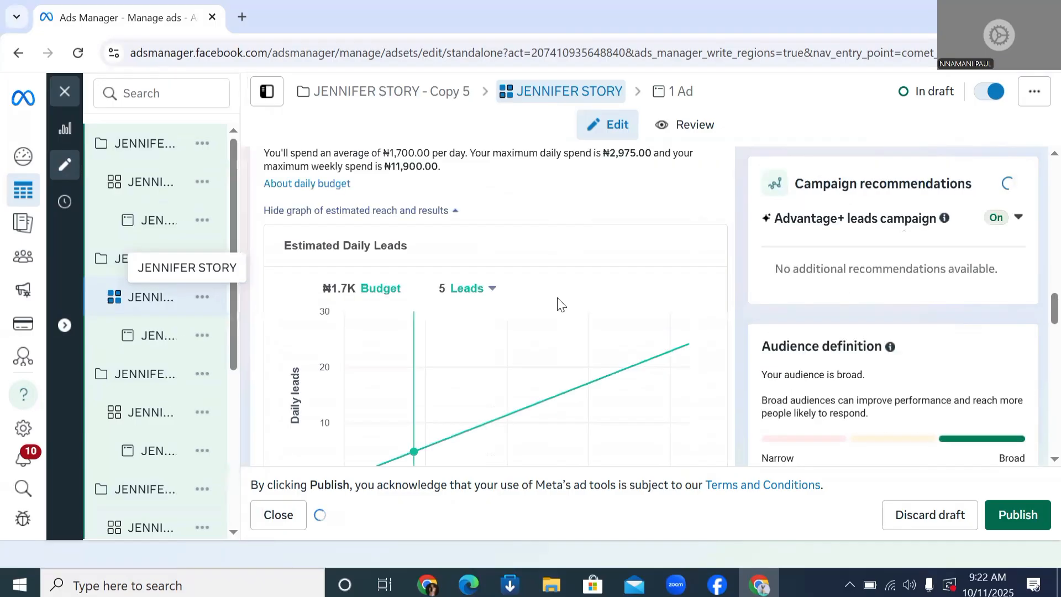
scroll(548, 331, up, 1)
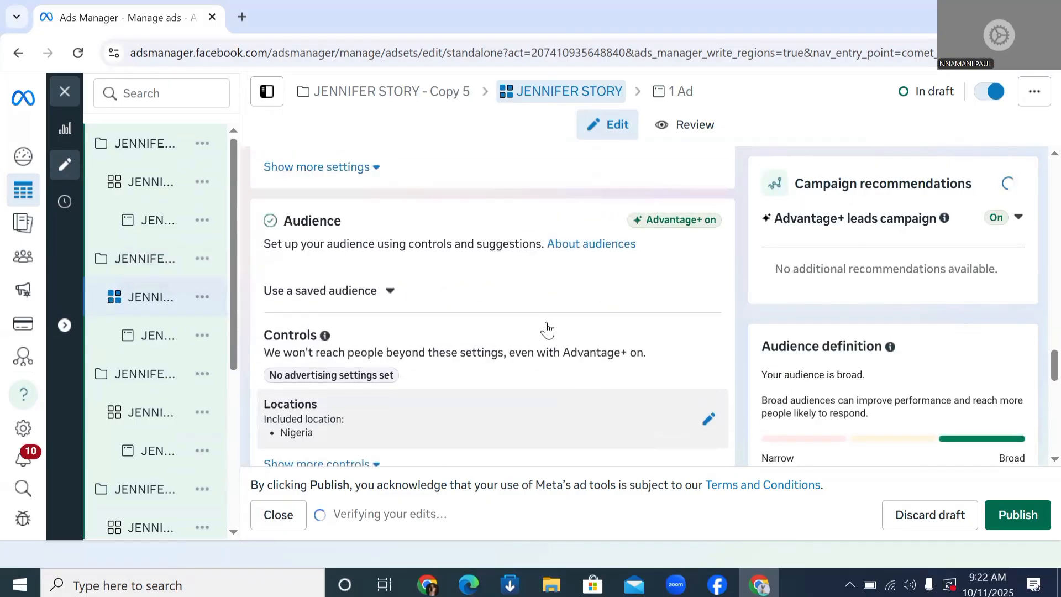
scroll(548, 330, down, 2)
scroll(322, 309, down, 3)
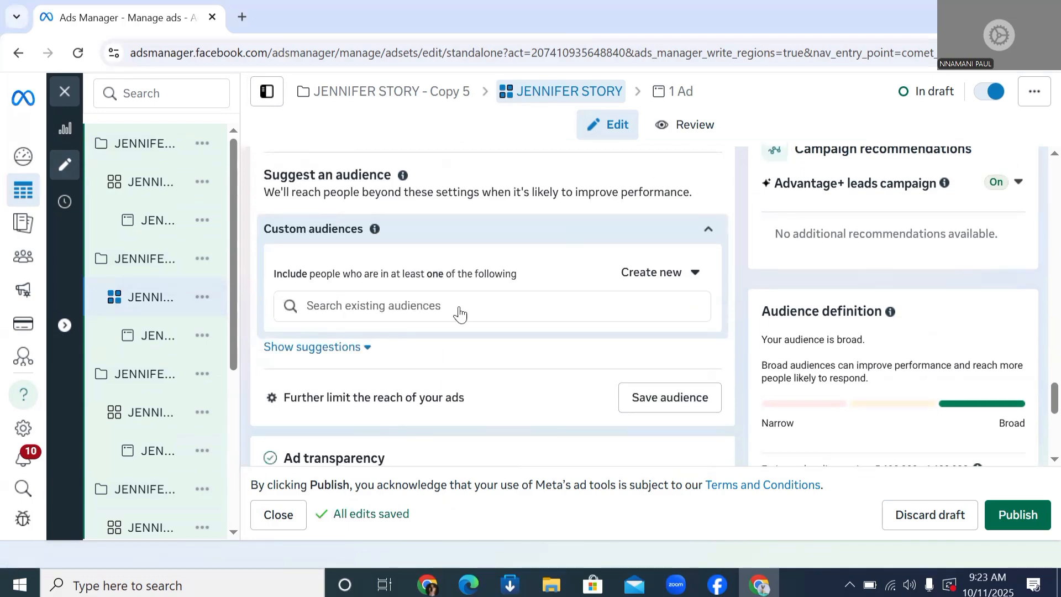
scroll(458, 309, down, 3)
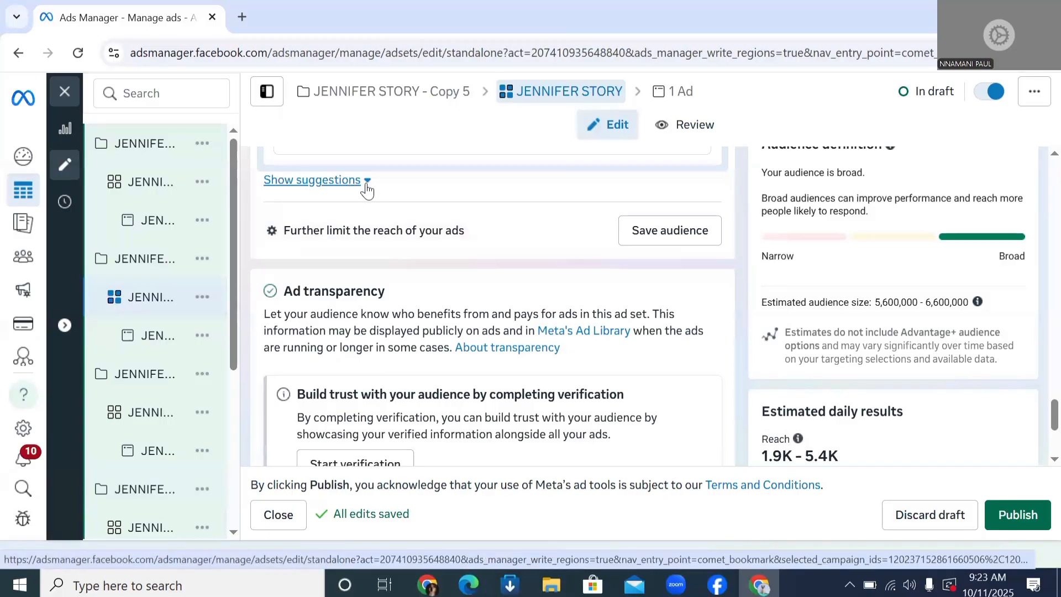
- Show the audience suggestions and remove the Digital marketing and Social media marketing interests from the detailed targeting
click(338, 188)
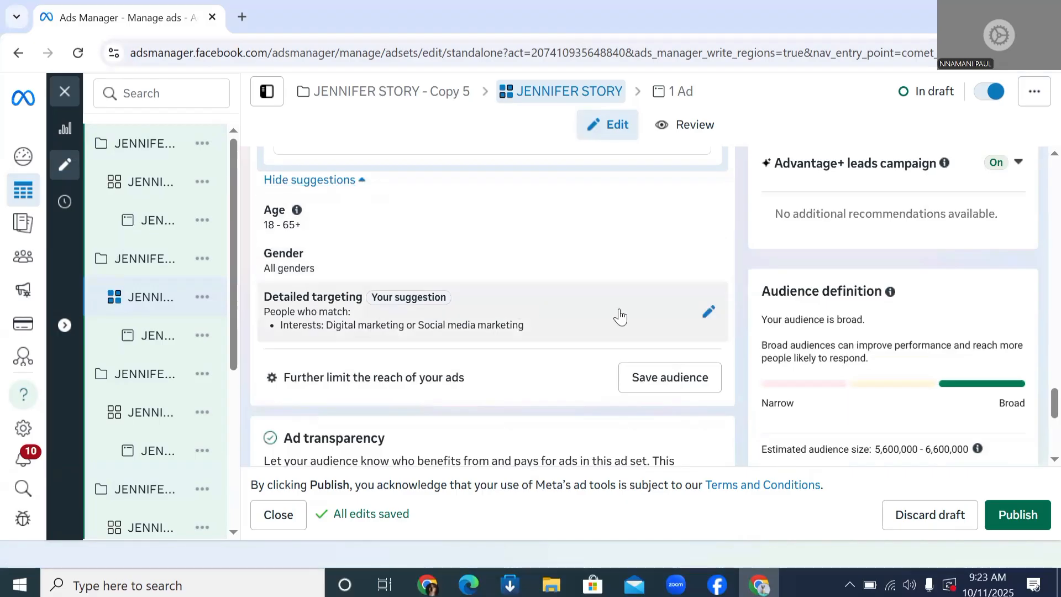
click(711, 312)
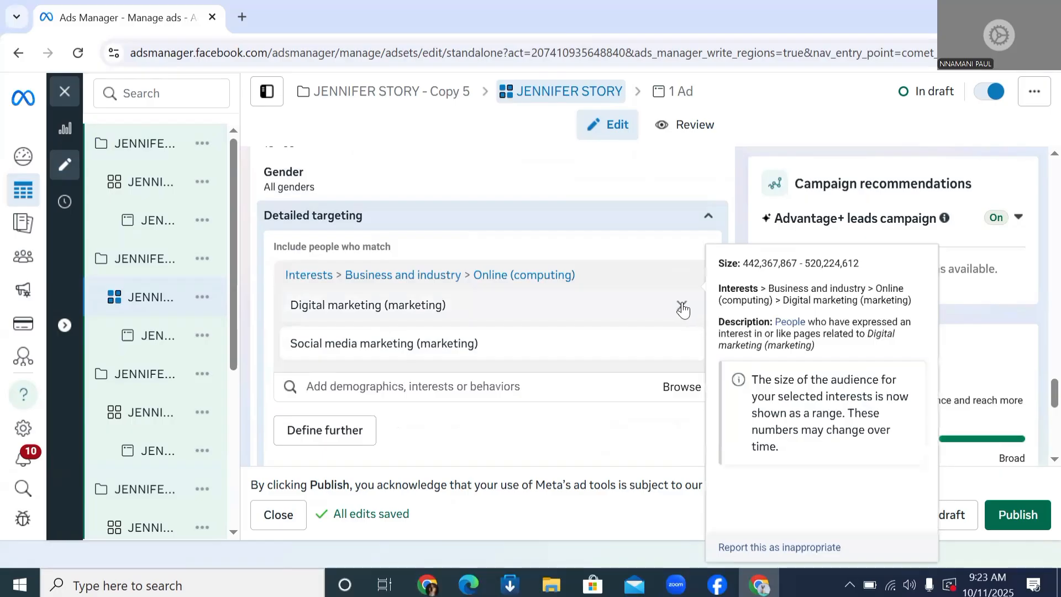
click(682, 306)
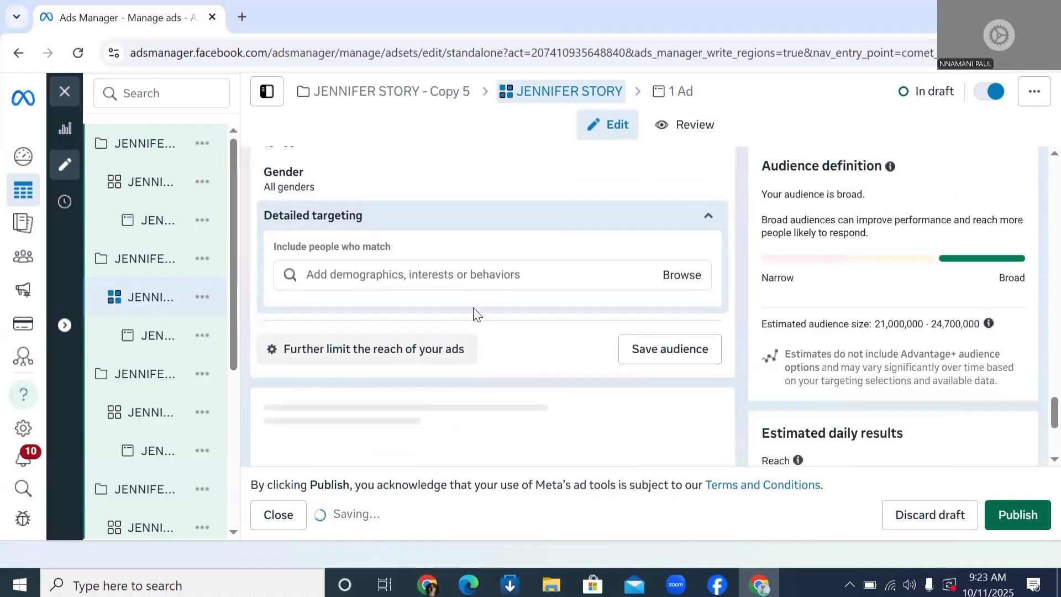
- Search the detailed targeting for "small business" and add the Small business (business & finance) interest
click(473, 276)
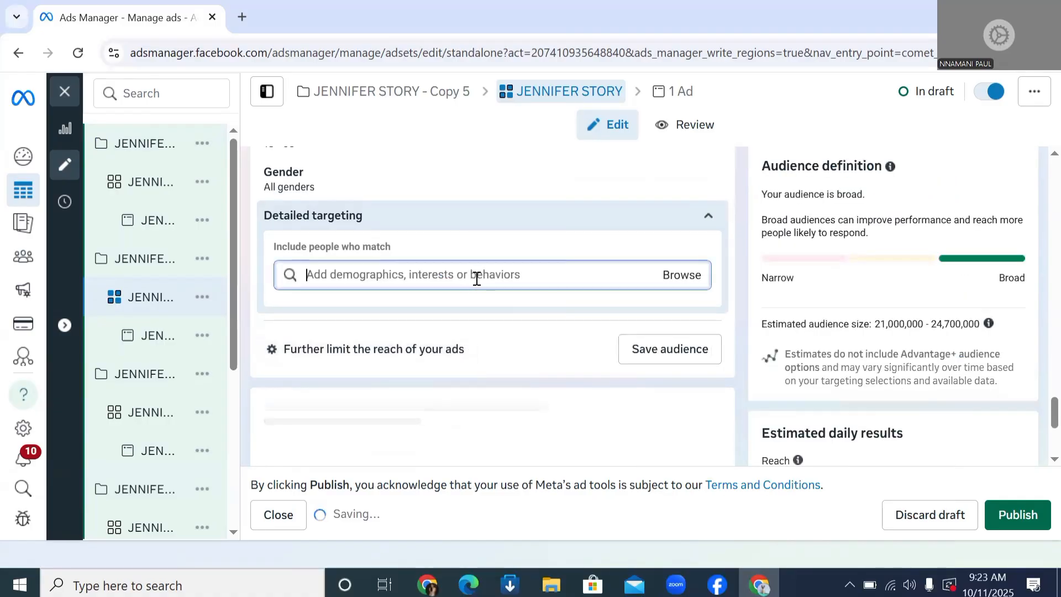
text(s)
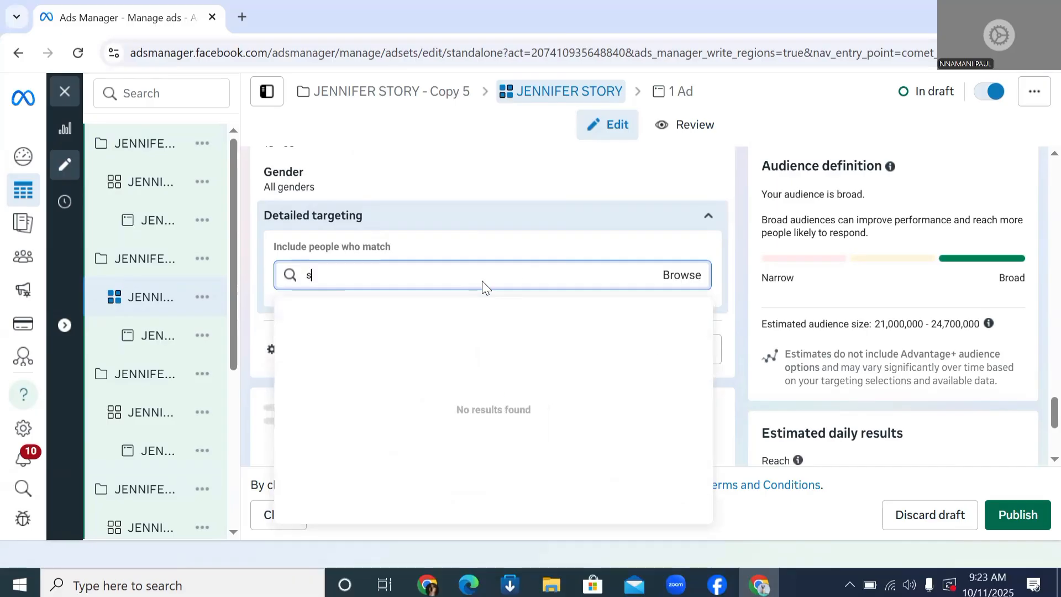
text(mall)
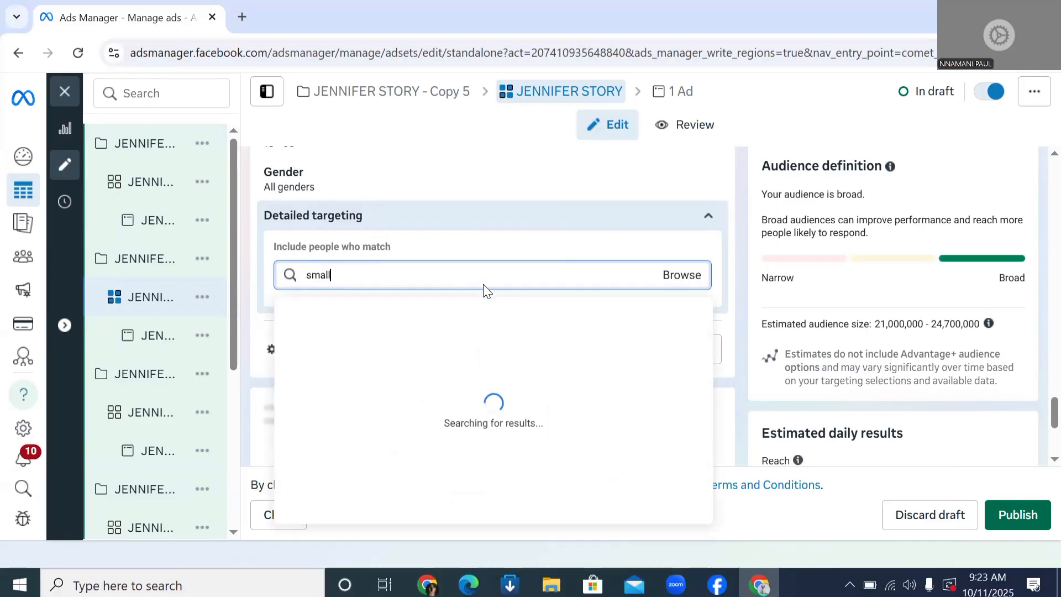
text( busines)
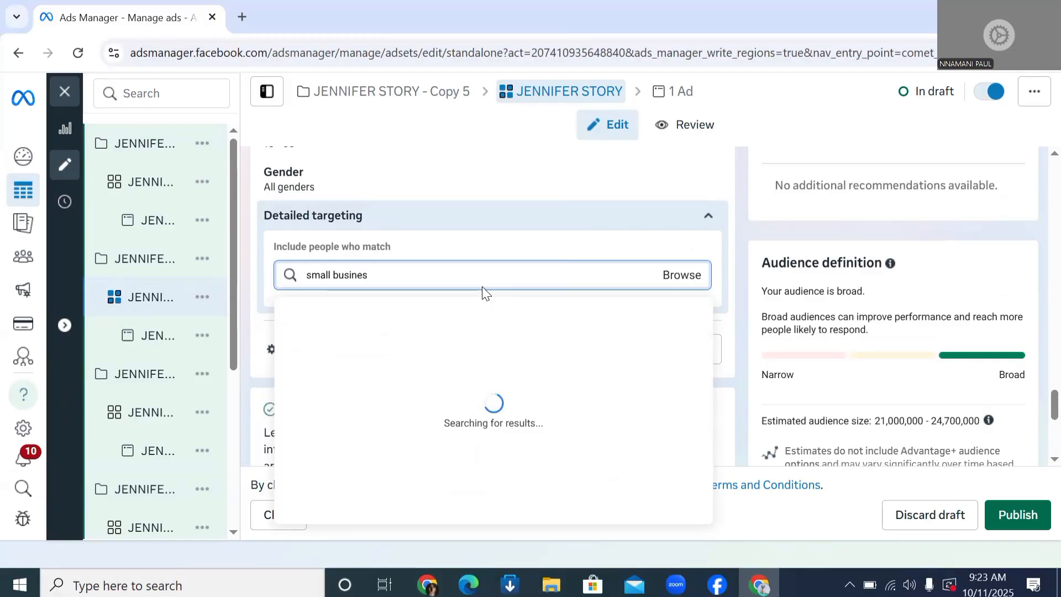
text(s)
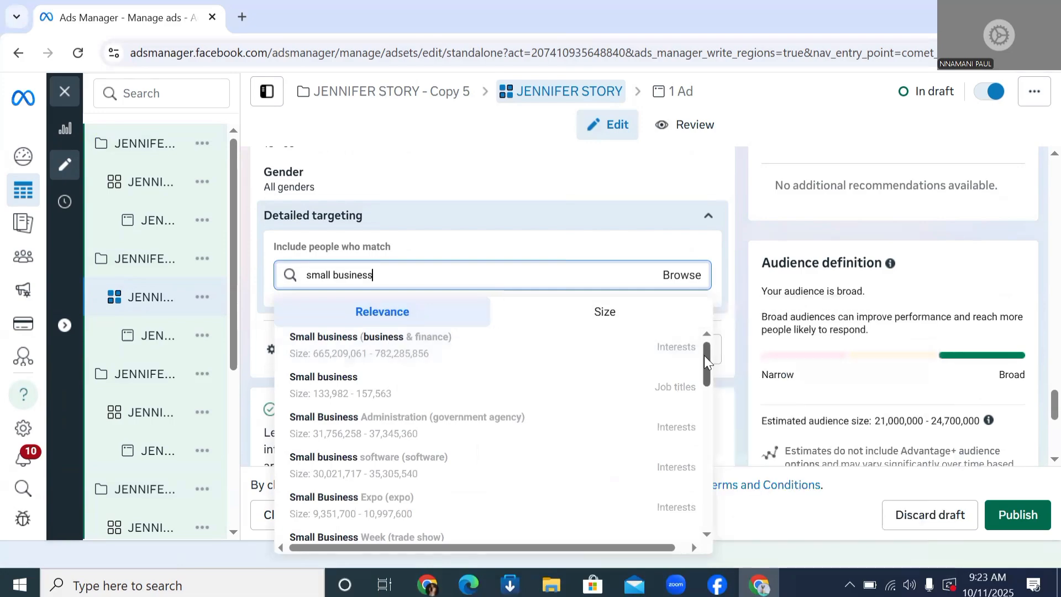
scroll(661, 350, down, 2)
scroll(660, 350, up, 2)
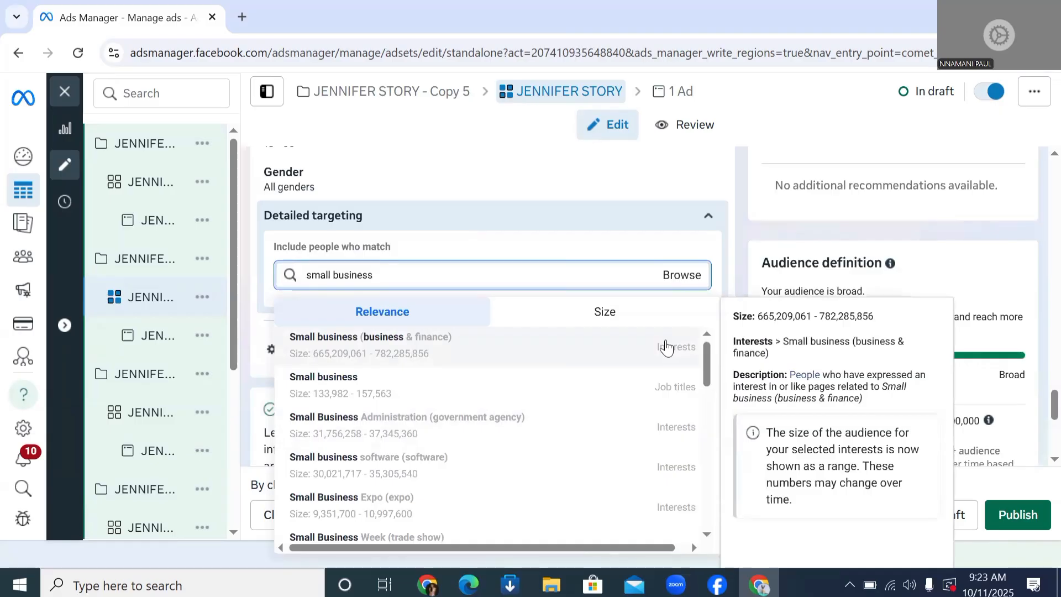
click(642, 348)
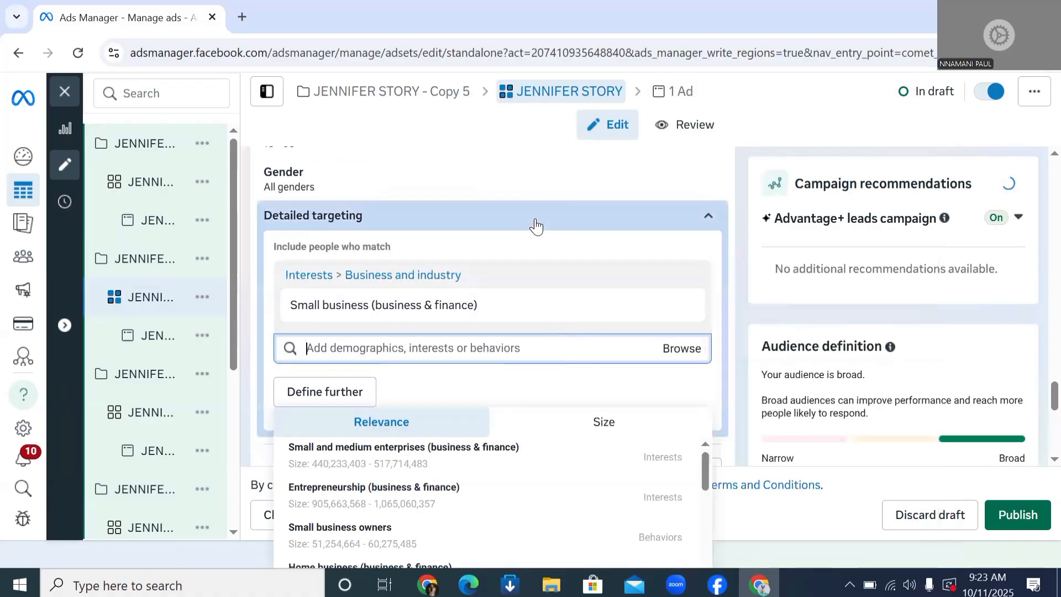
mouse_move(461, 306)
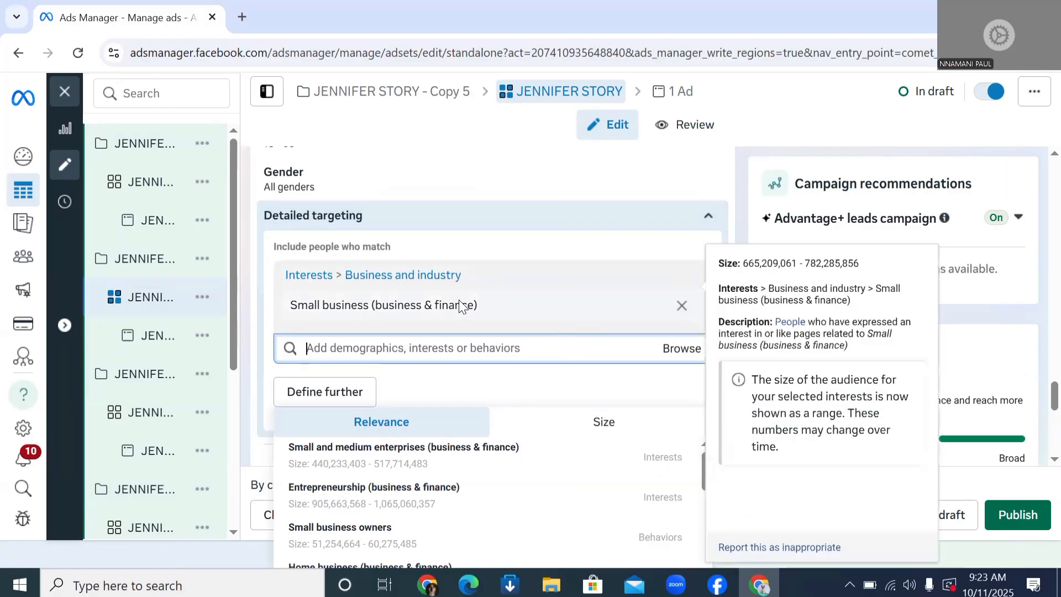
scroll(470, 288, up, 3)
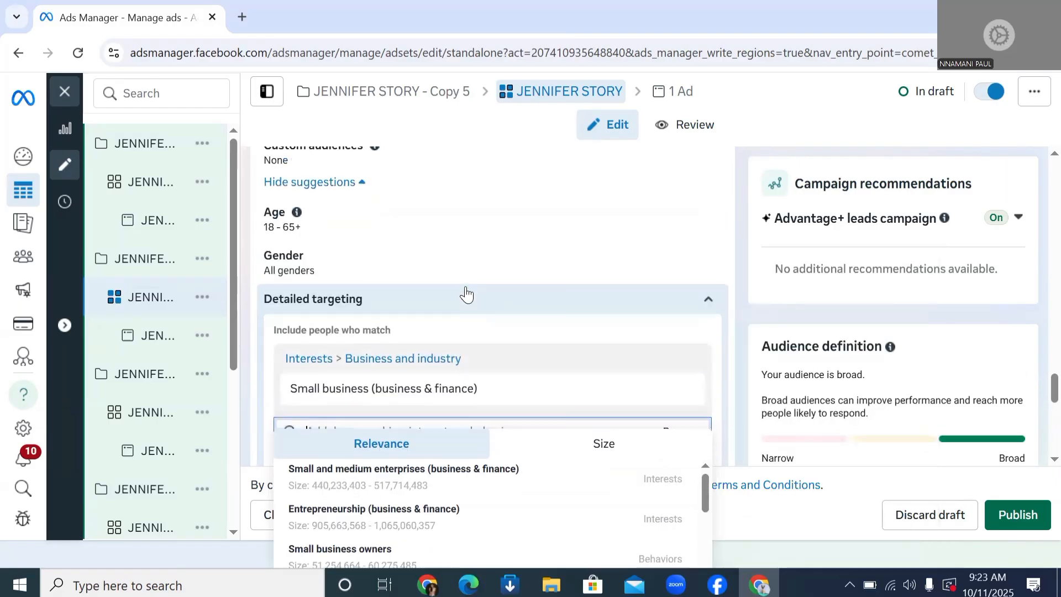
scroll(446, 366, down, 3)
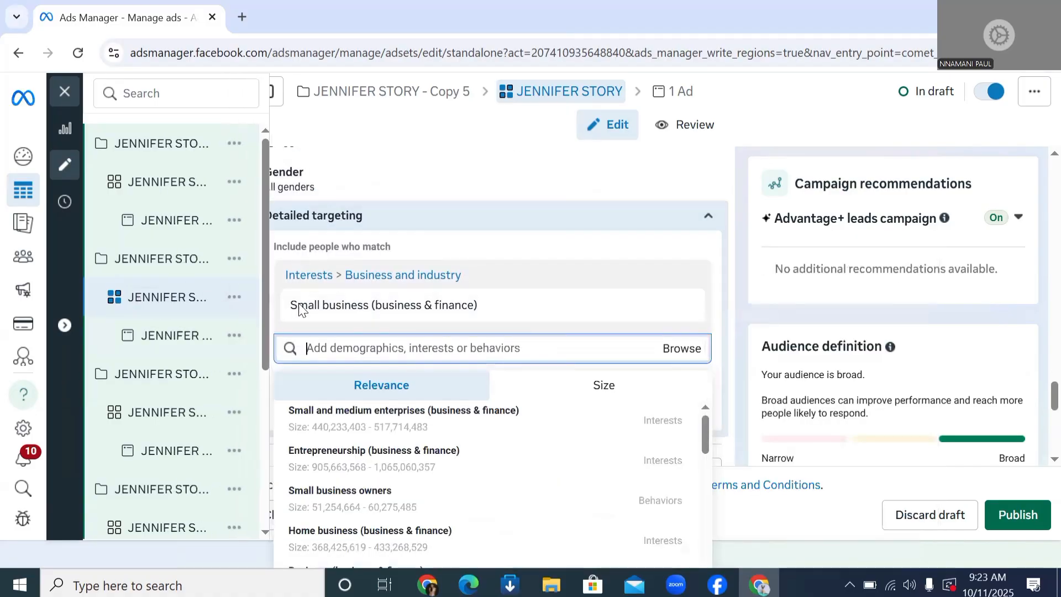
mouse_move(373, 305)
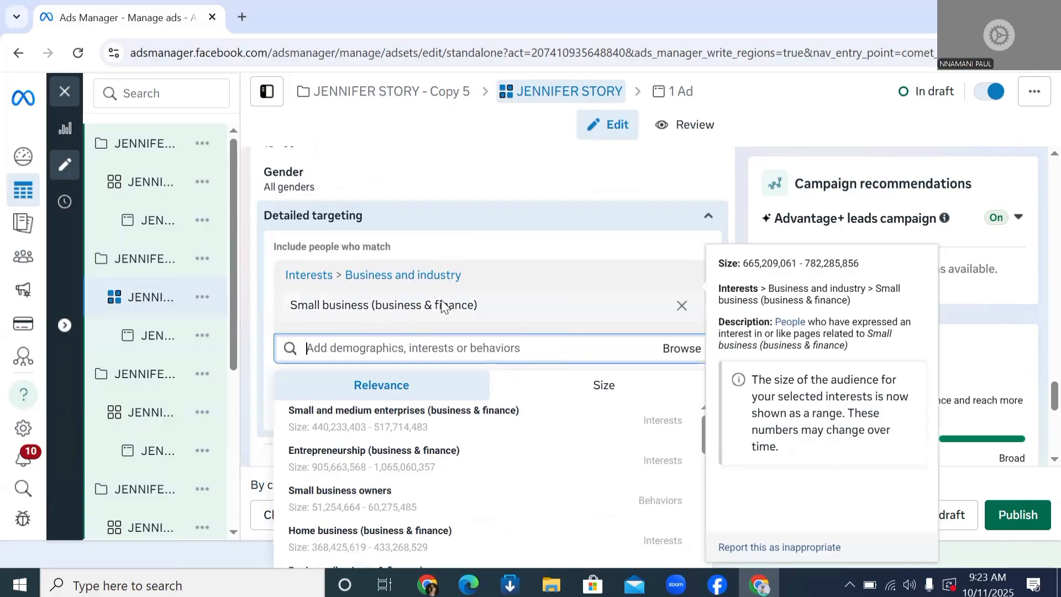
- Rename the second campaign copy's ad set as SMALL BUSINESS
scroll(451, 326, up, 10)
scroll(452, 330, up, 6)
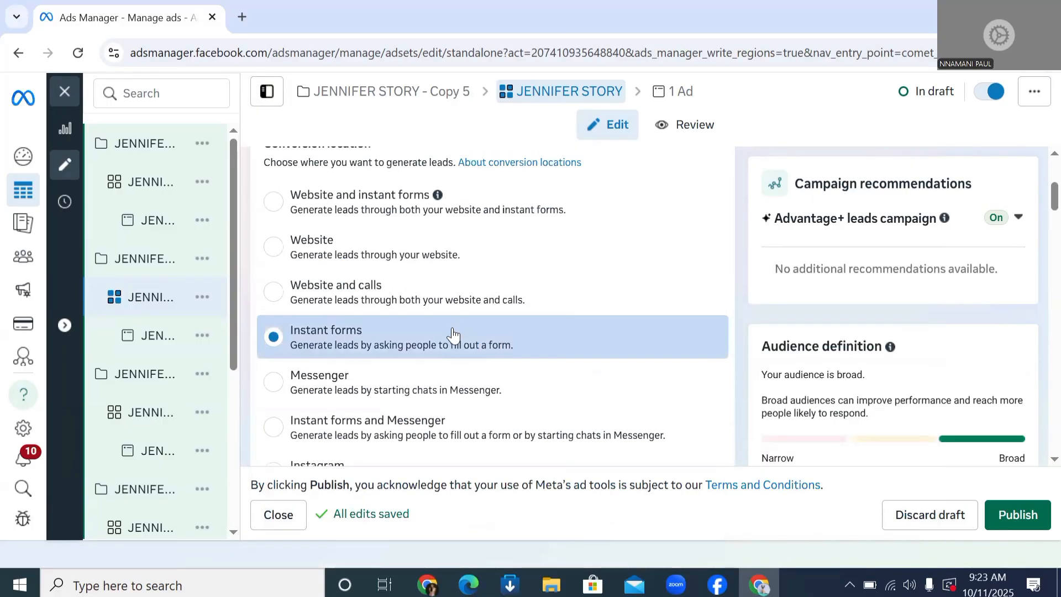
click(471, 221)
triple_click(471, 221)
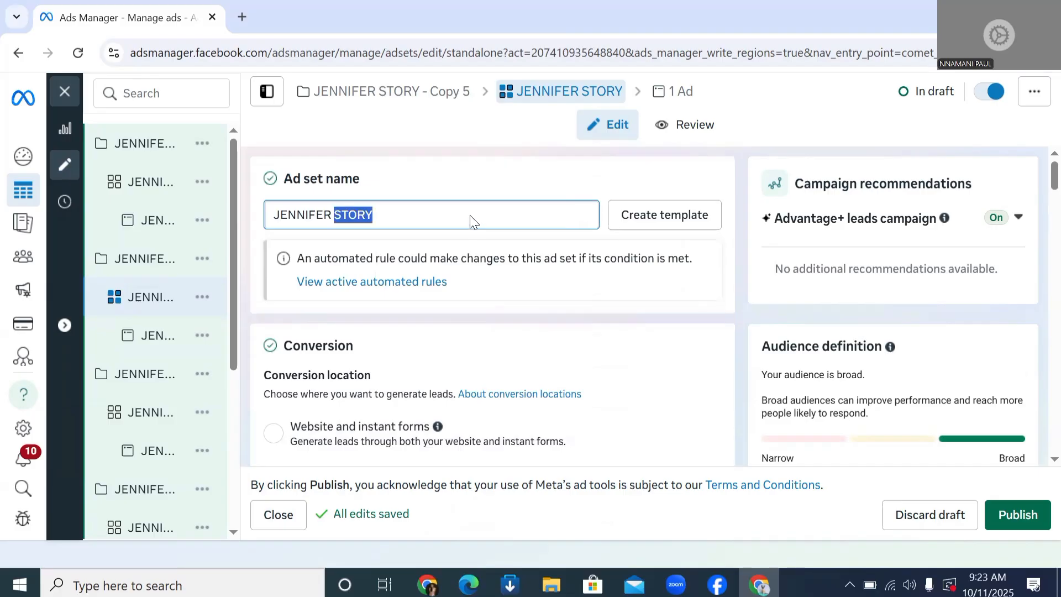
text(S)
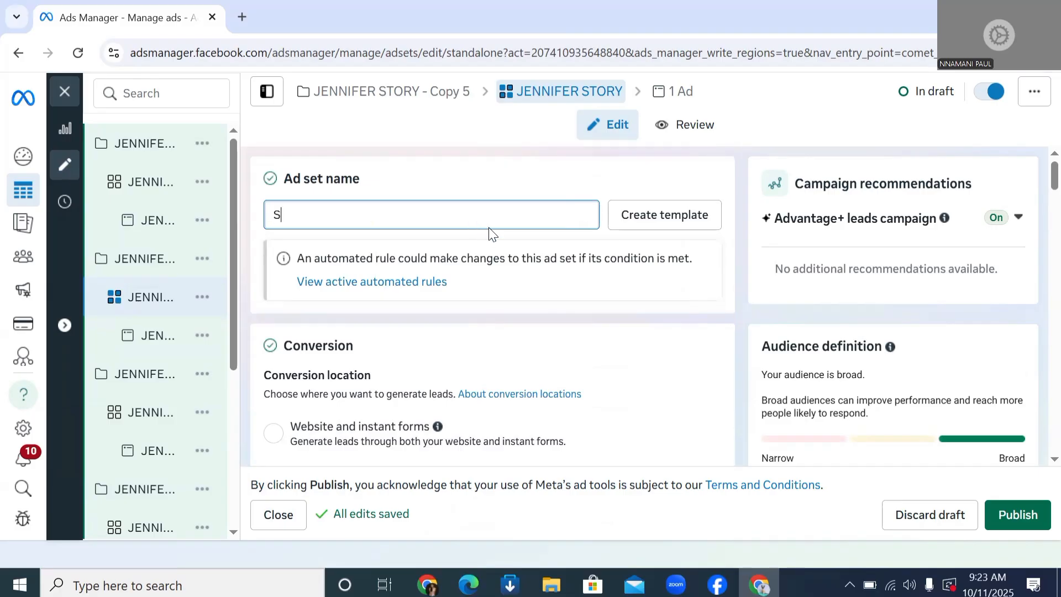
text(MALL BUSINESS)
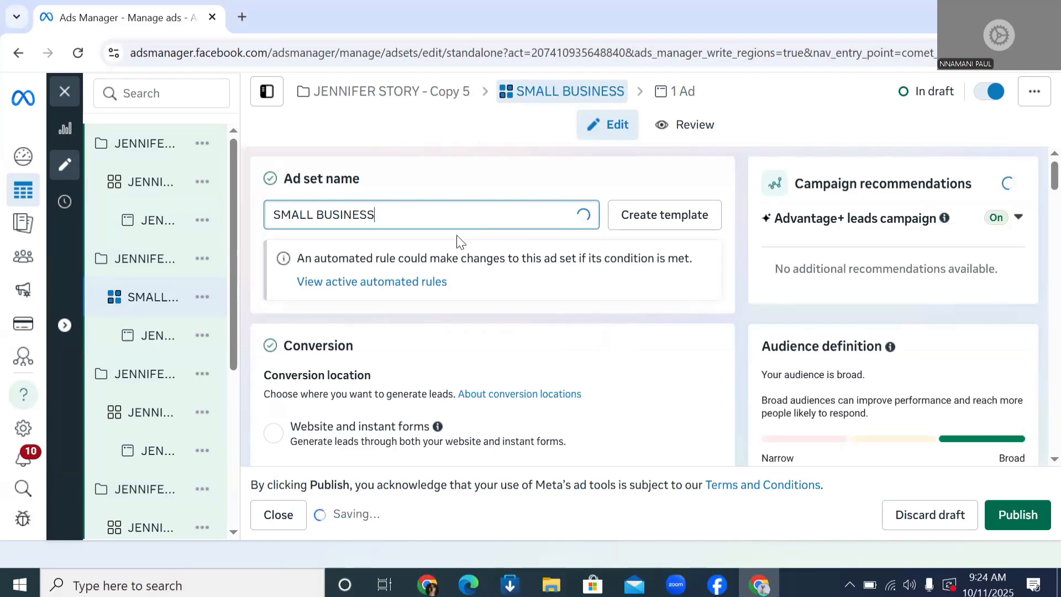
- Open the ad set of the first listed campaign copy and rename it as DIGITAL MARKETING
mouse_move(141, 202)
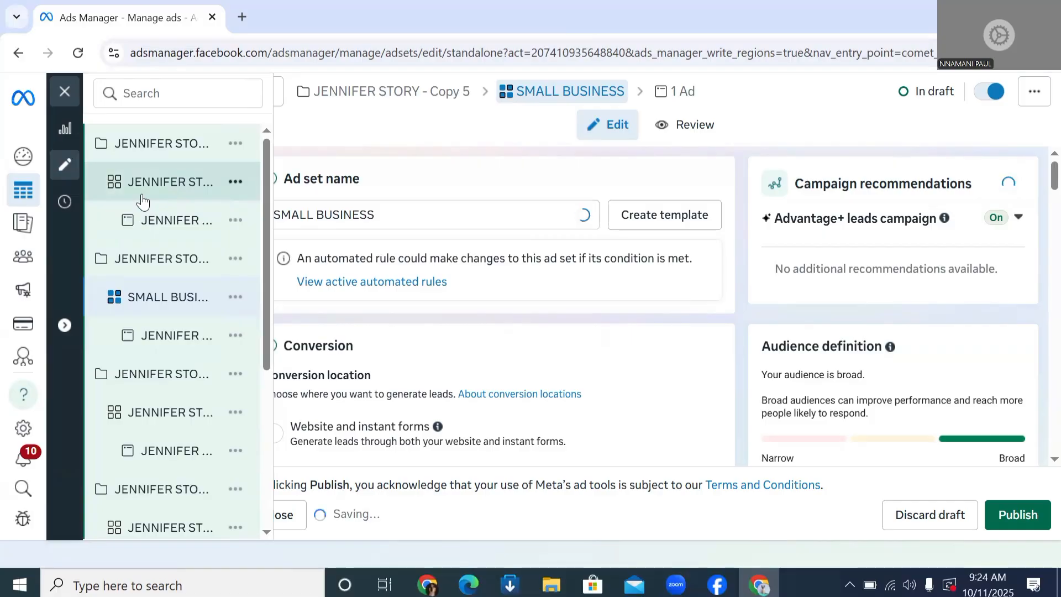
click(143, 199)
click(424, 212)
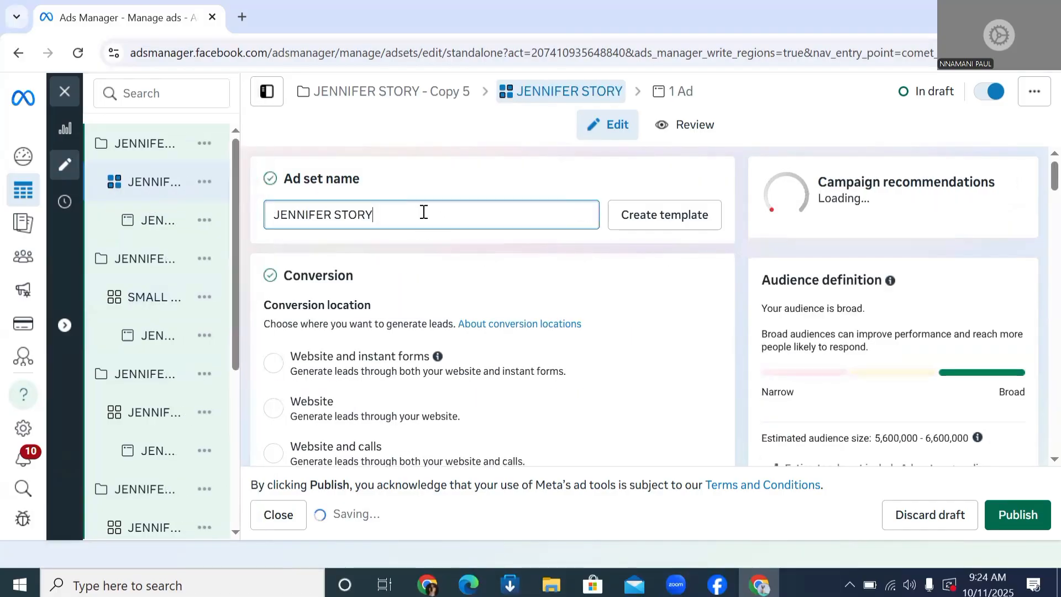
key(ctrl+a)
text(D)
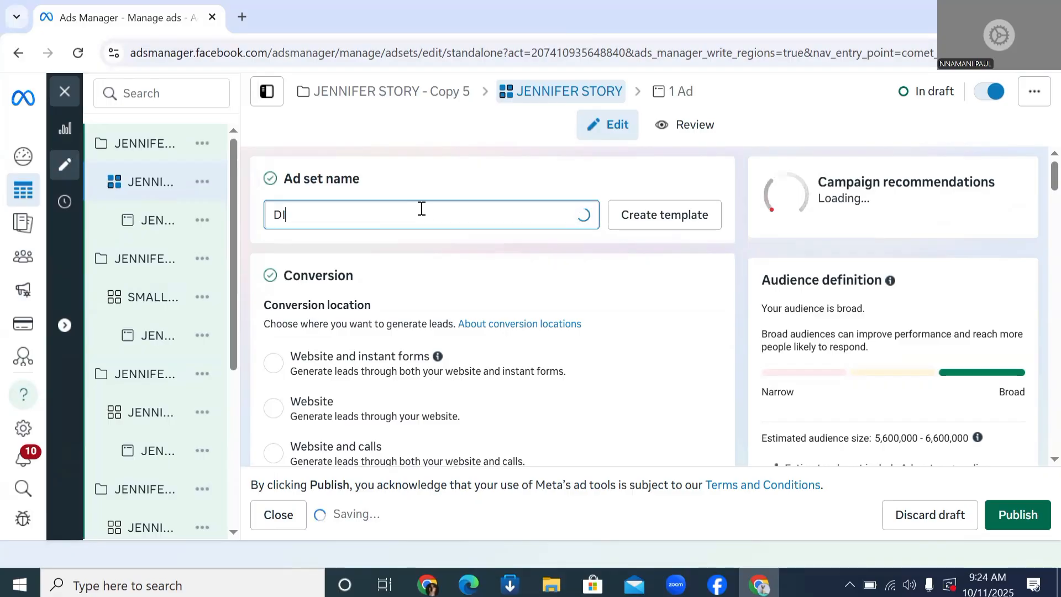
text(IGITAL)
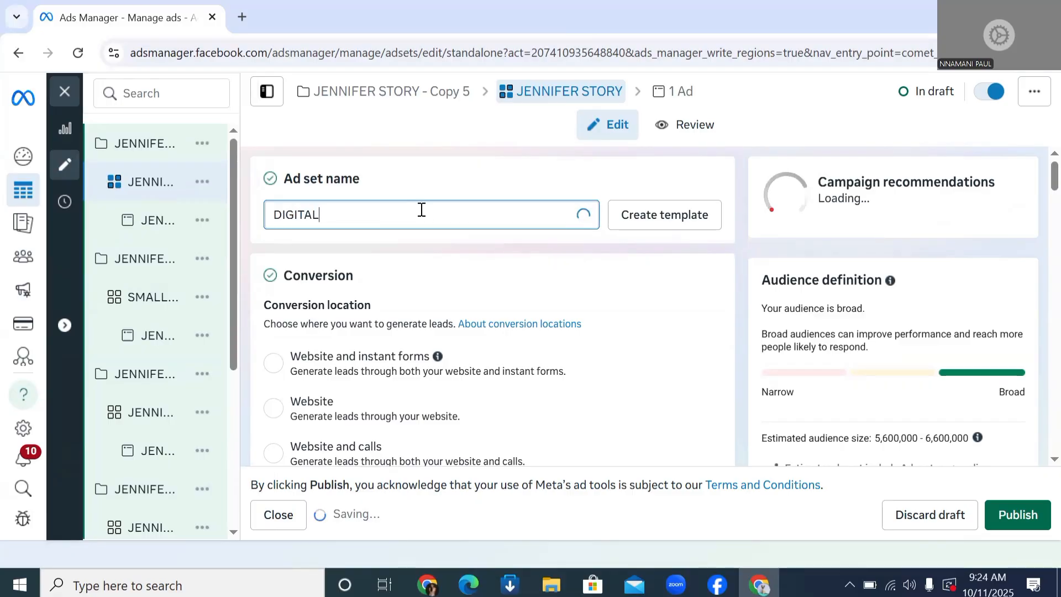
text( MARK)
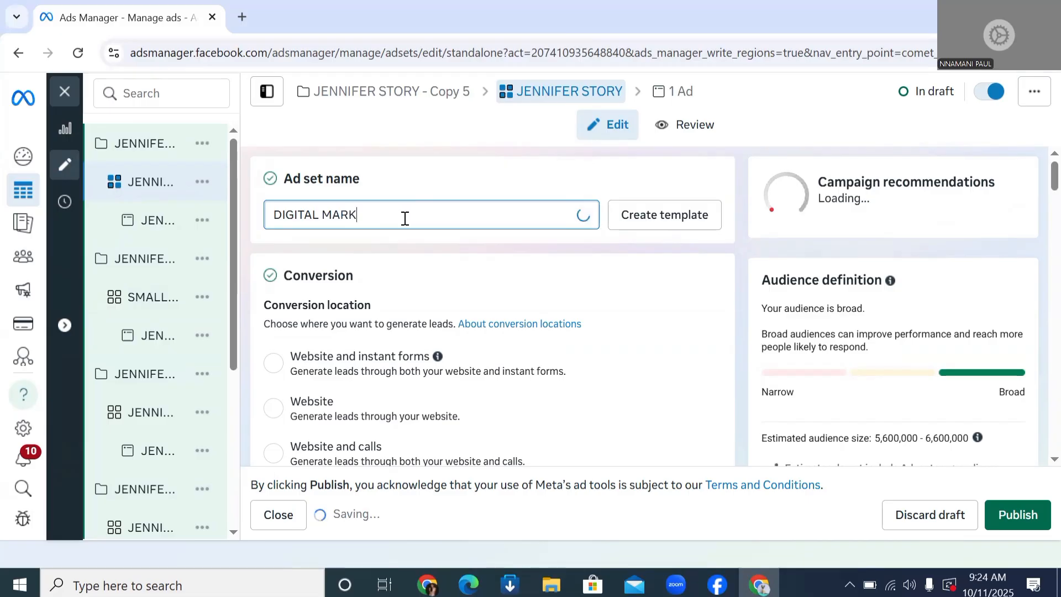
text(ETING)
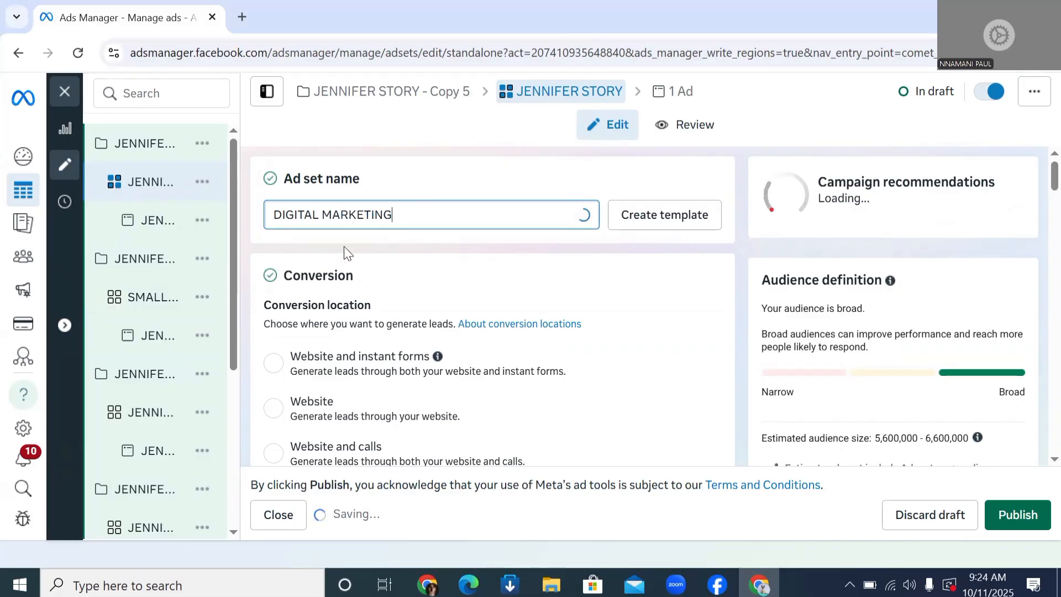
- Open the third listed campaign copy's ad set and remove the Social media marketing and Digital marketing interests from its detailed targeting
scroll(166, 276, down, 3)
scroll(164, 221, up, 1)
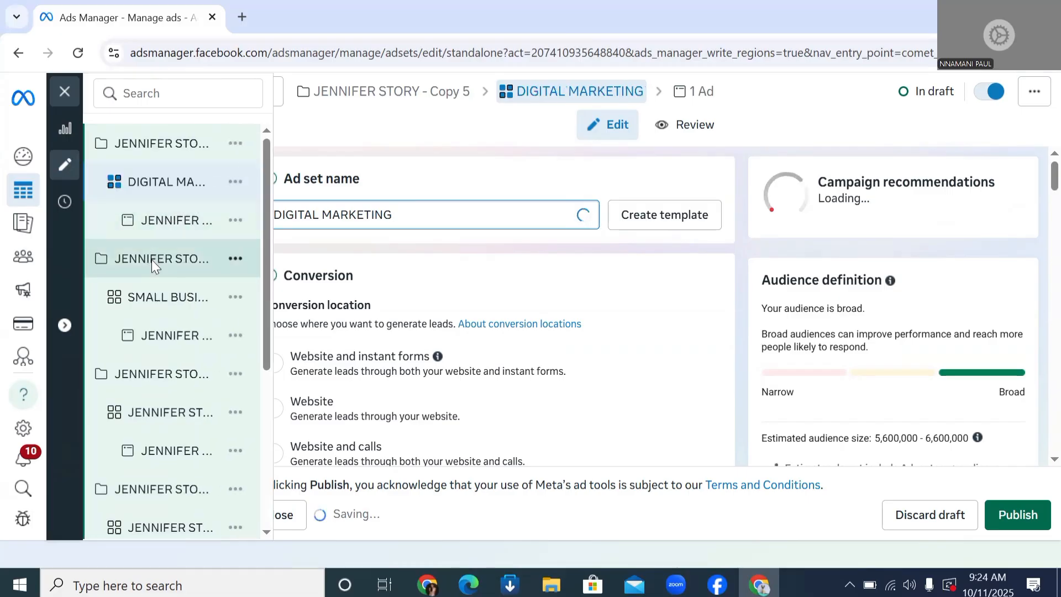
scroll(157, 252, down, 2)
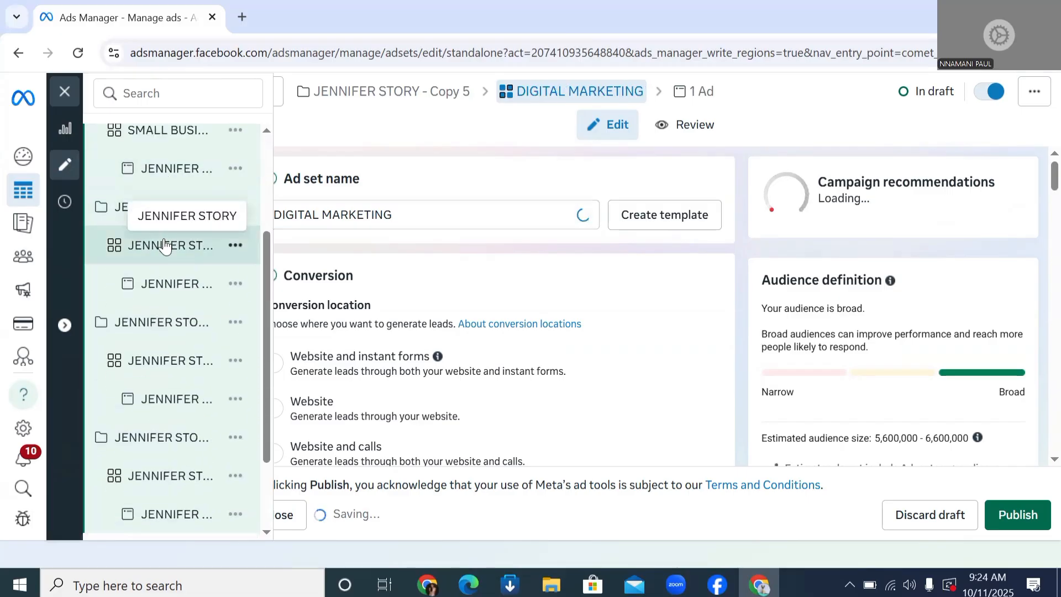
click(164, 245)
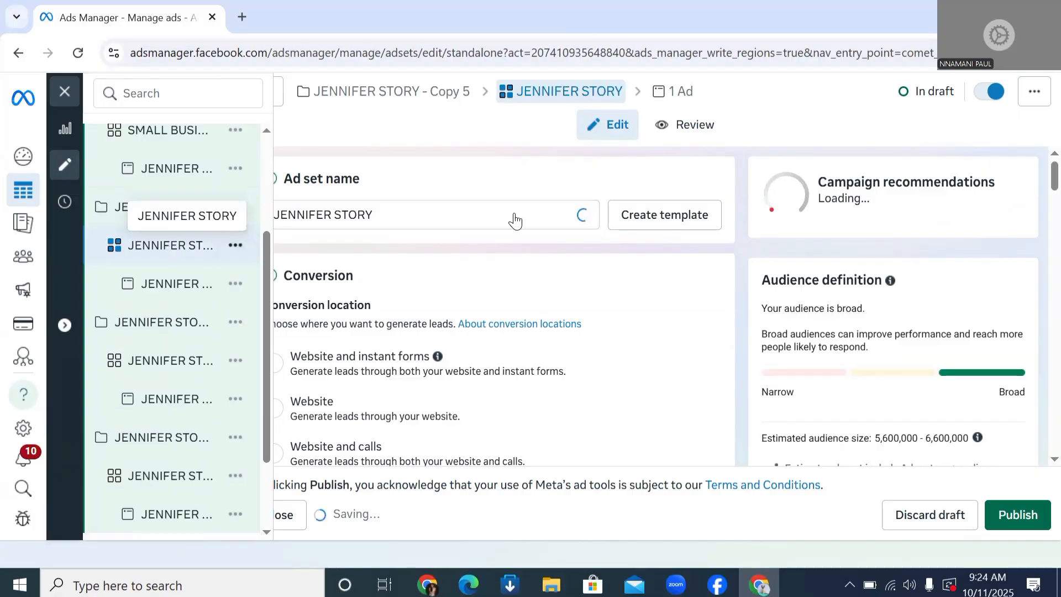
scroll(420, 298, down, 5)
scroll(424, 312, down, 15)
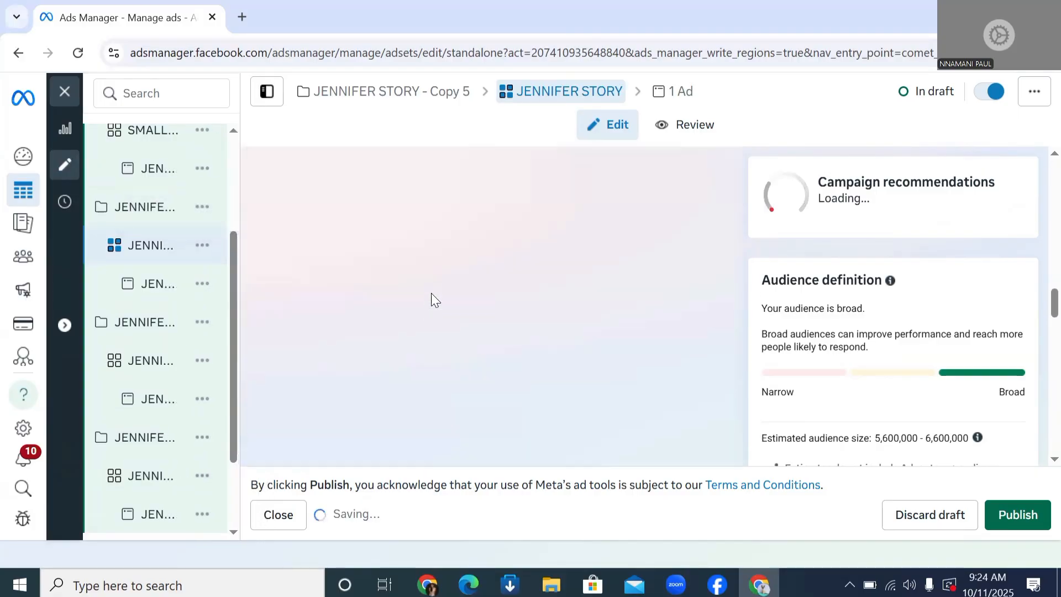
scroll(426, 290, down, 10)
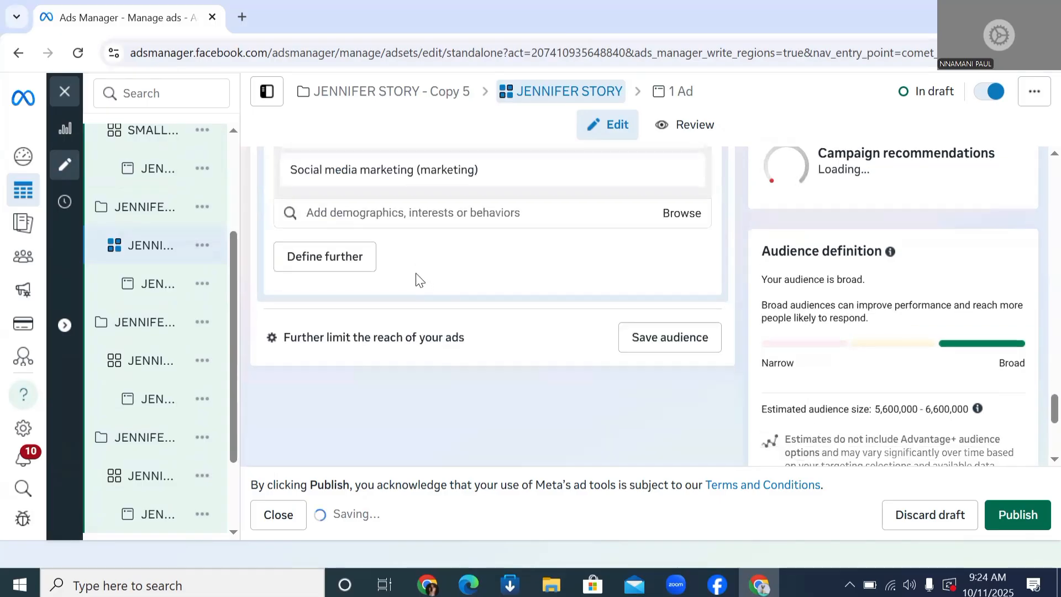
scroll(415, 272, up, 3)
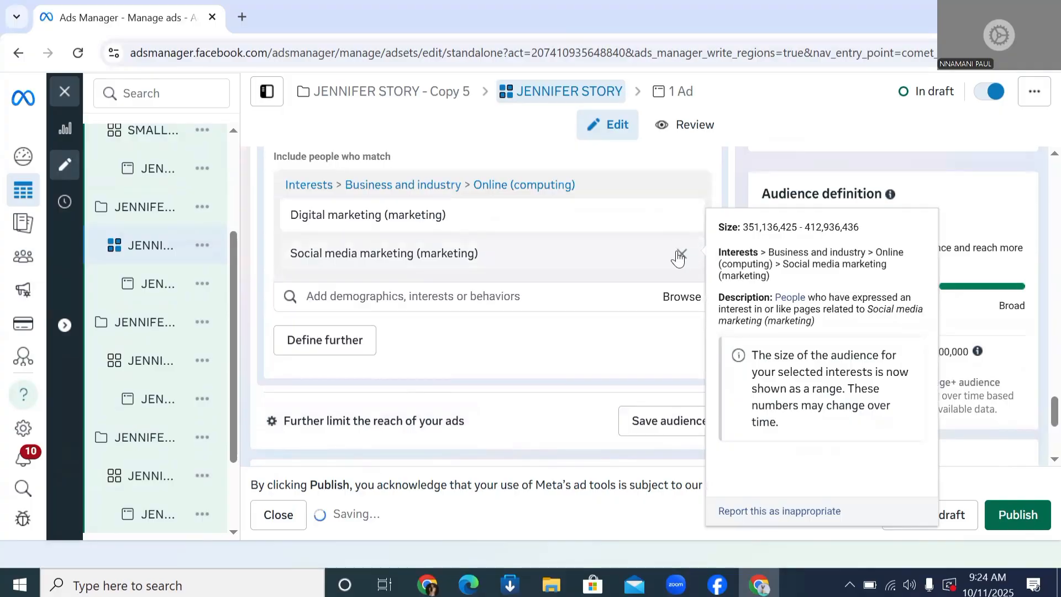
click(681, 254)
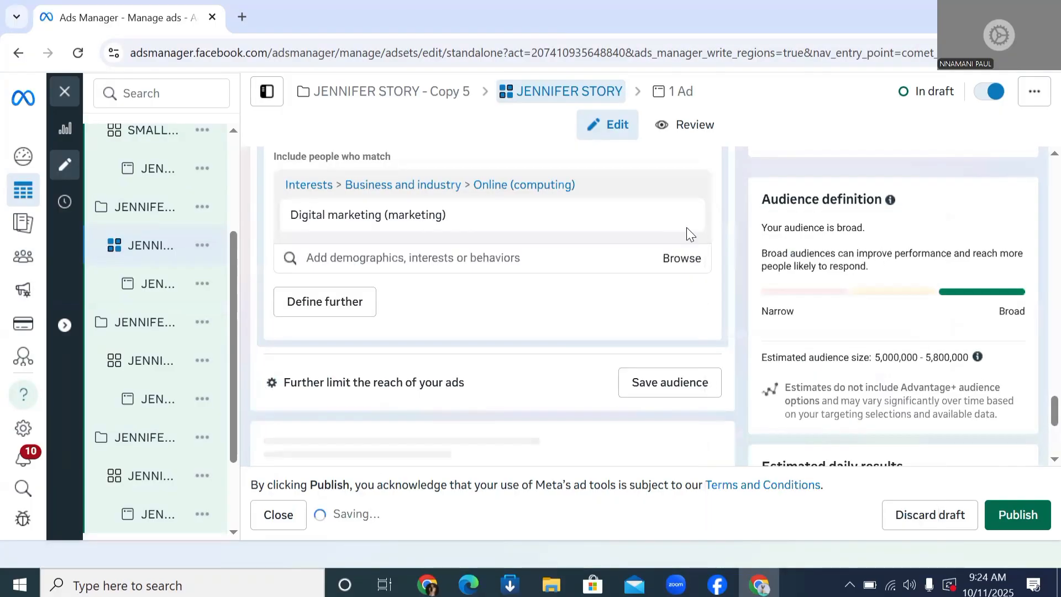
mouse_move(684, 225)
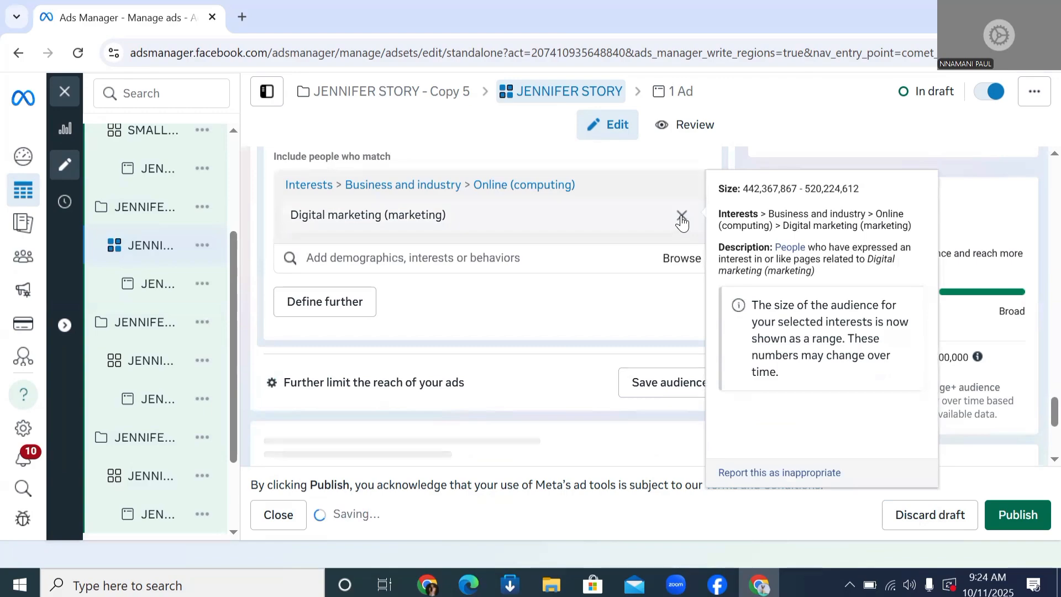
scroll(683, 221, down, 5)
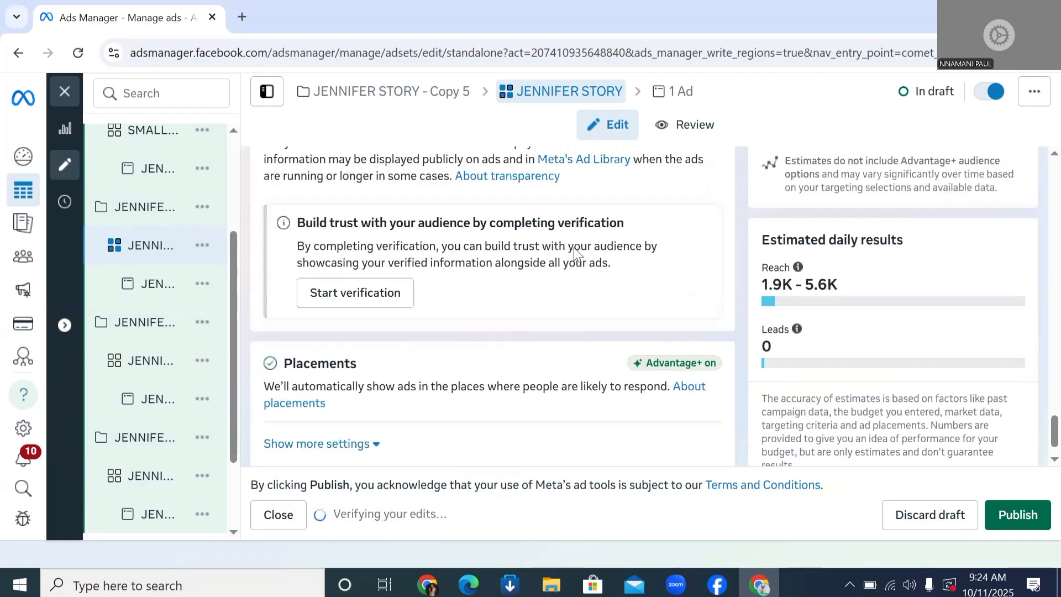
scroll(576, 258, up, 5)
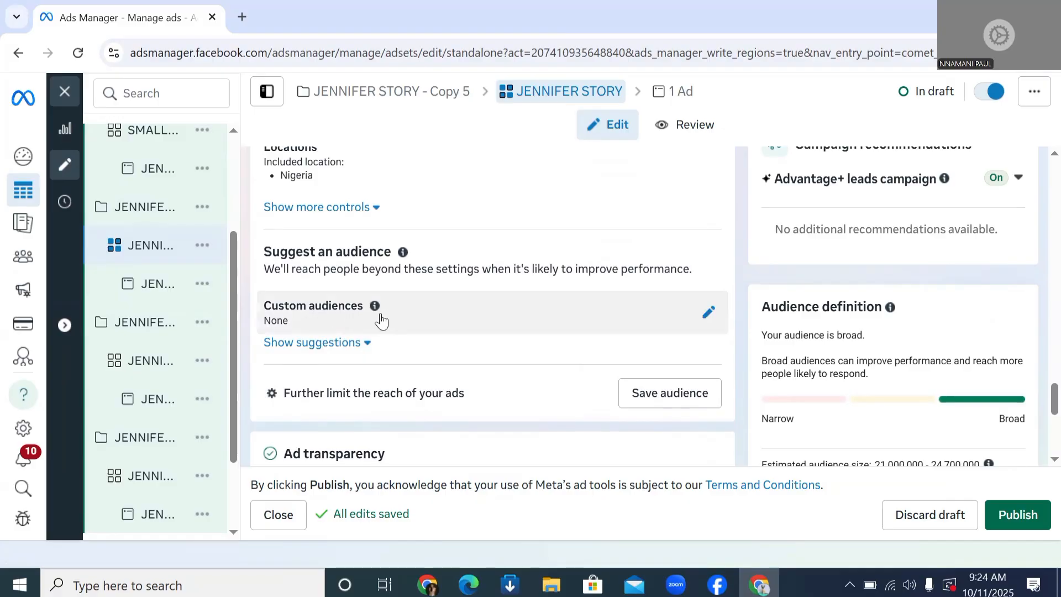
- Show the audience suggestions again and start adding a new detailed targeting entry
click(354, 351)
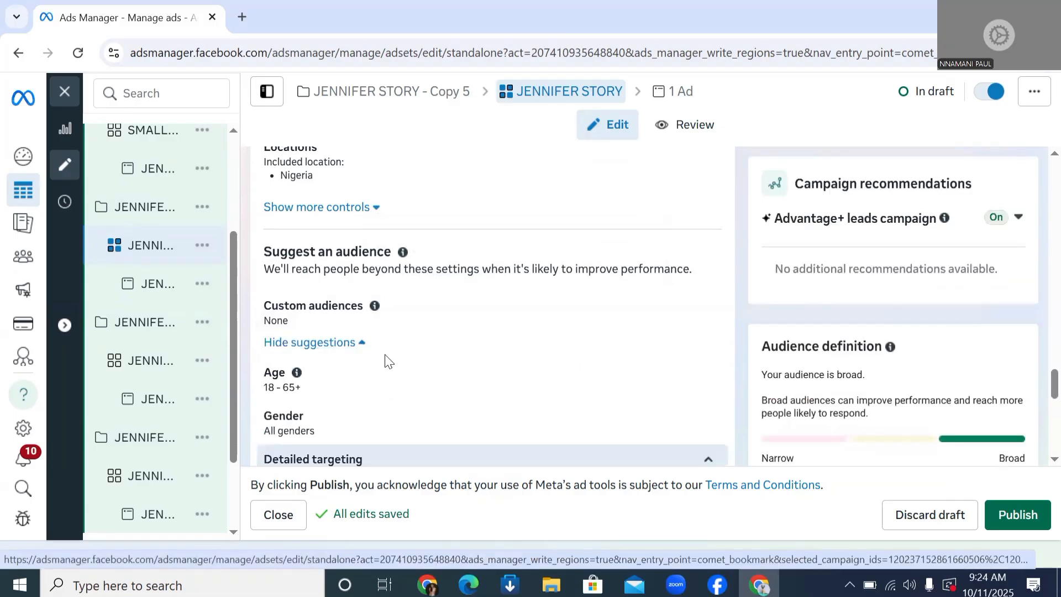
scroll(389, 360, down, 3)
click(405, 352)
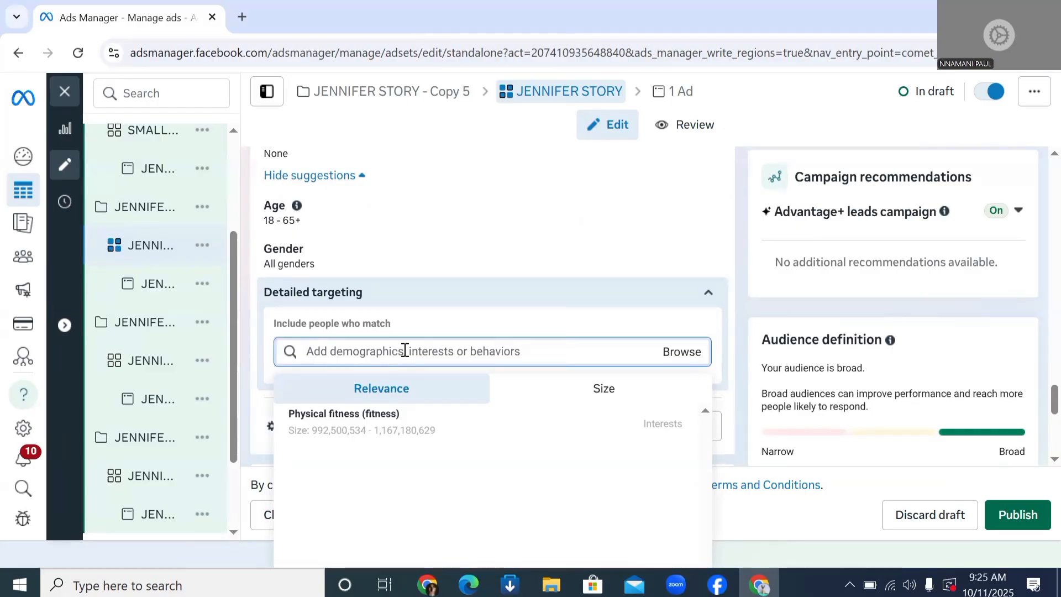
text(FREE)
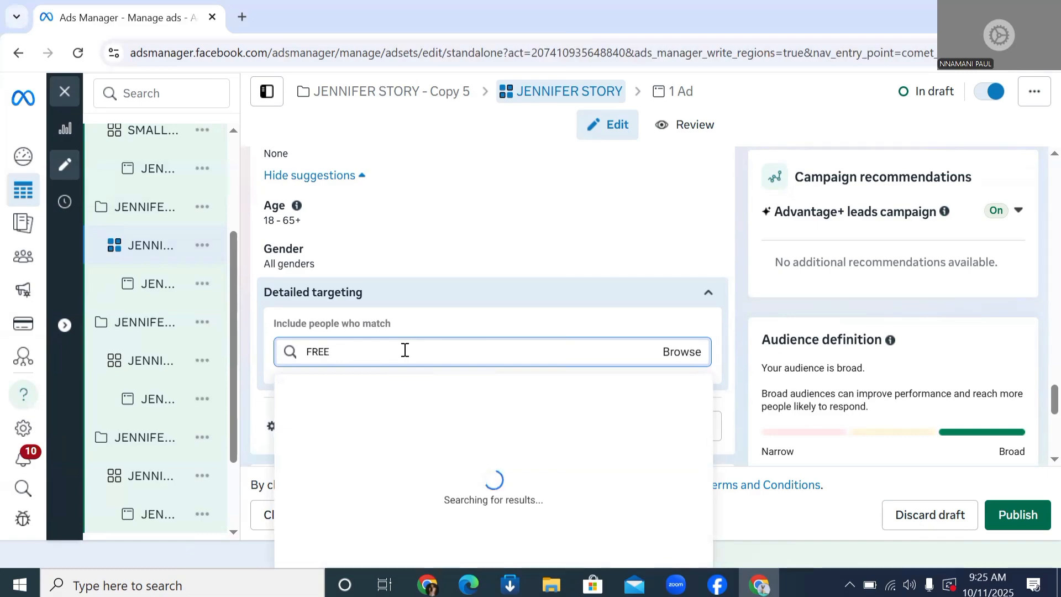
text(LAN)
key(BackSpace)
key(BackSpace)
key(BackSpace)
key(BackSpace)
key(BackSpace)
key(BackSpace)
key(BackSpace)
- Search the detailed targeting for "SALES" and add the Sales promotion (marketing) interest
text(SALES)
scroll(614, 279, down, 2)
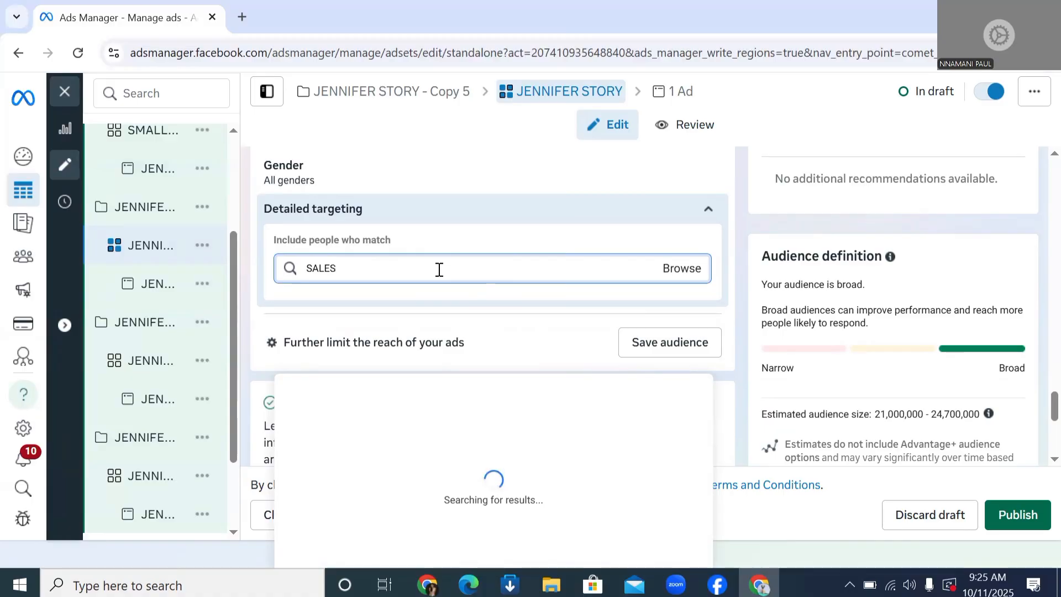
key(ctrl+a)
key(BackSpace)
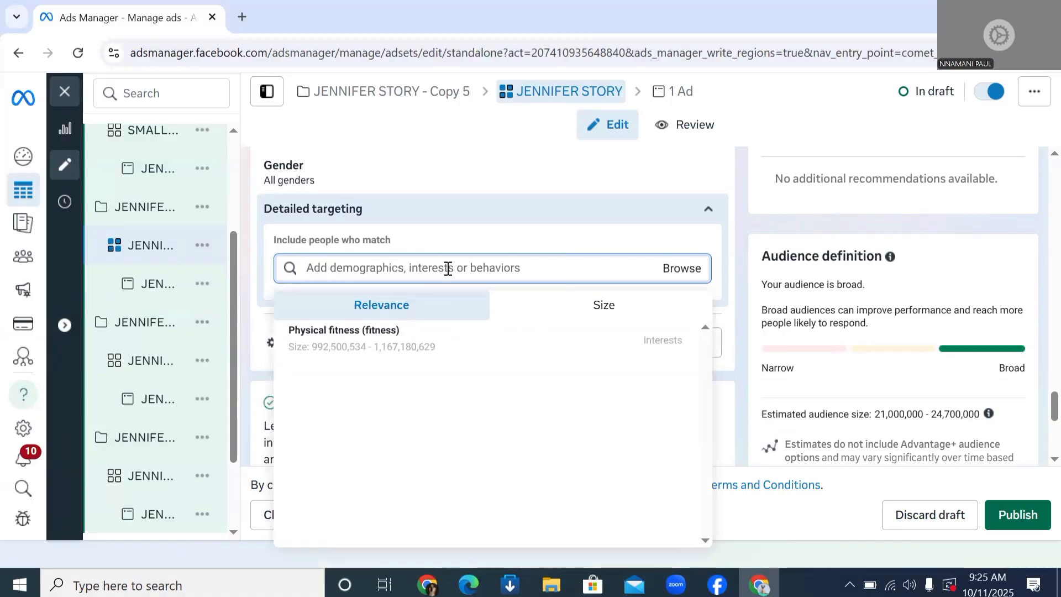
text(SALES)
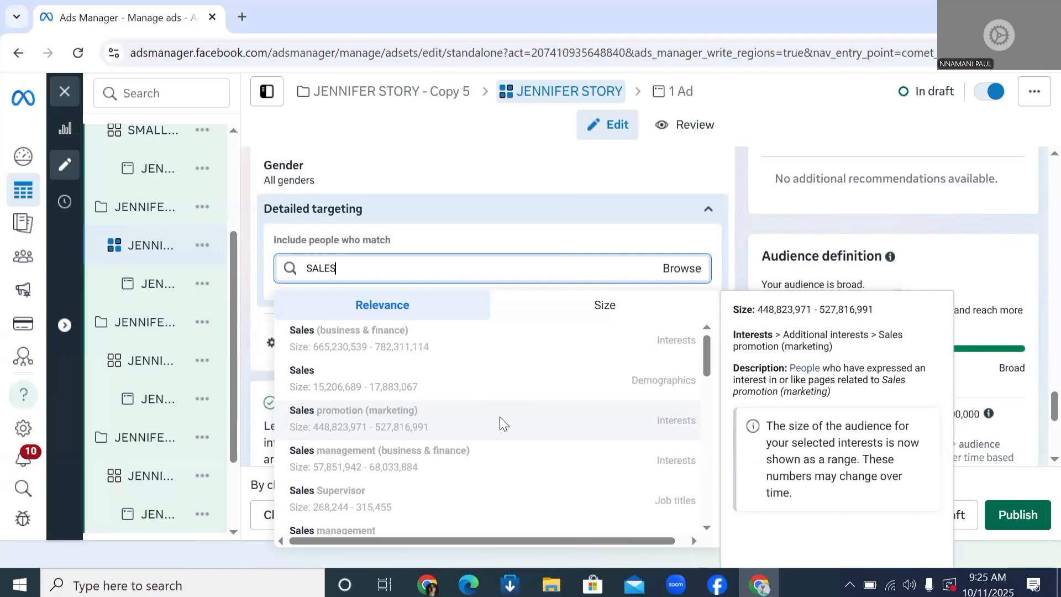
click(500, 417)
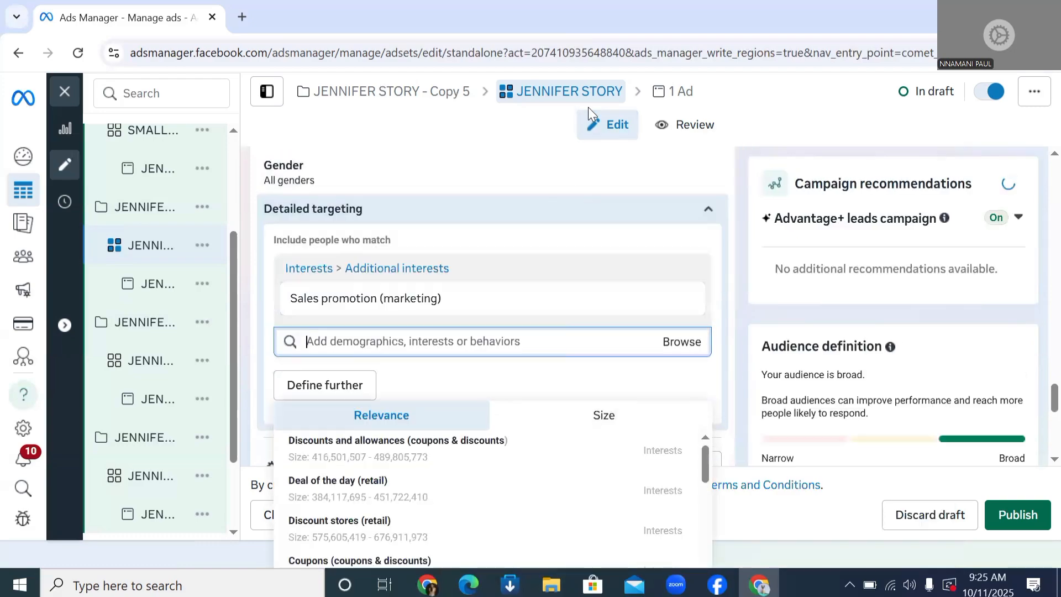
- Rename the third campaign copy's ad set as SALES
scroll(575, 177, up, 10)
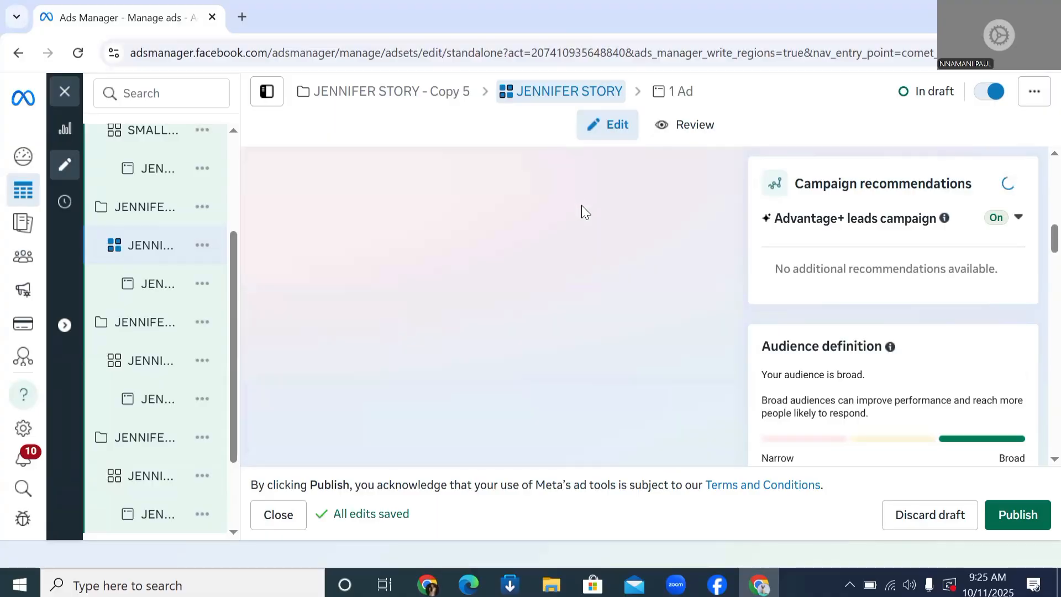
scroll(585, 212, up, 5)
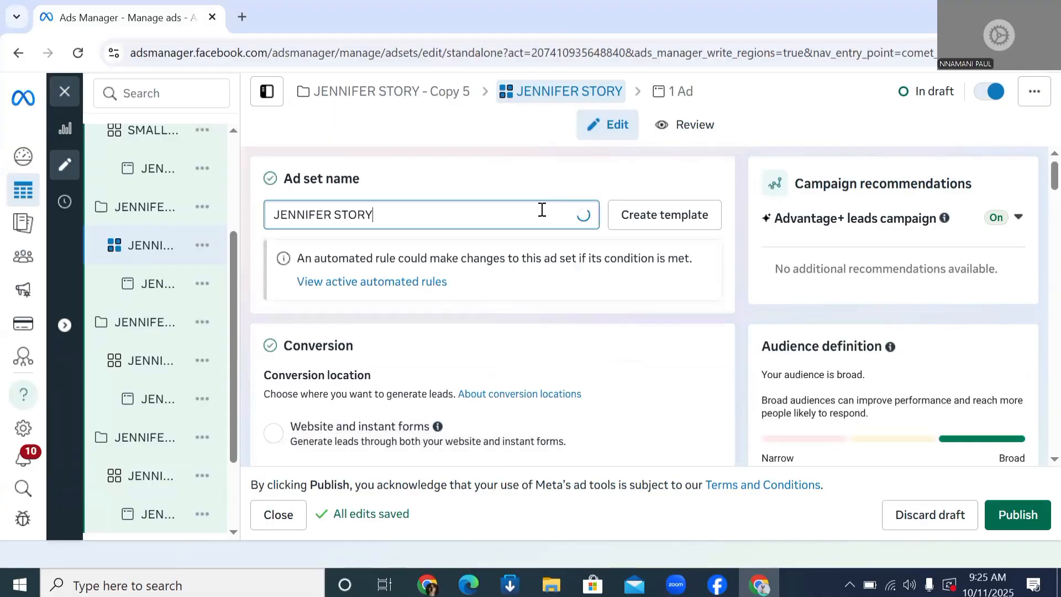
triple_click(517, 214)
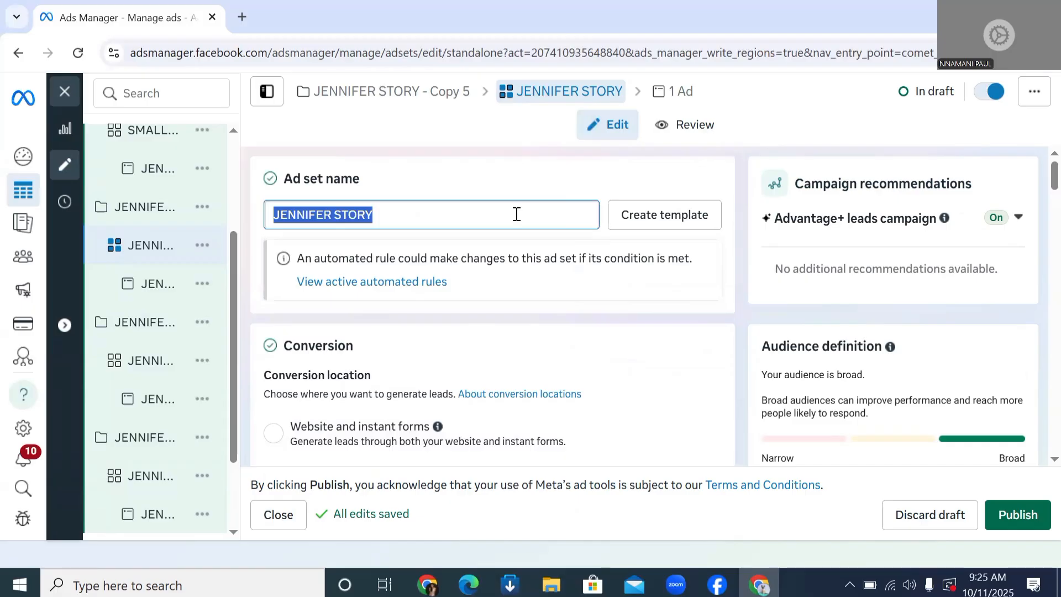
text(SA)
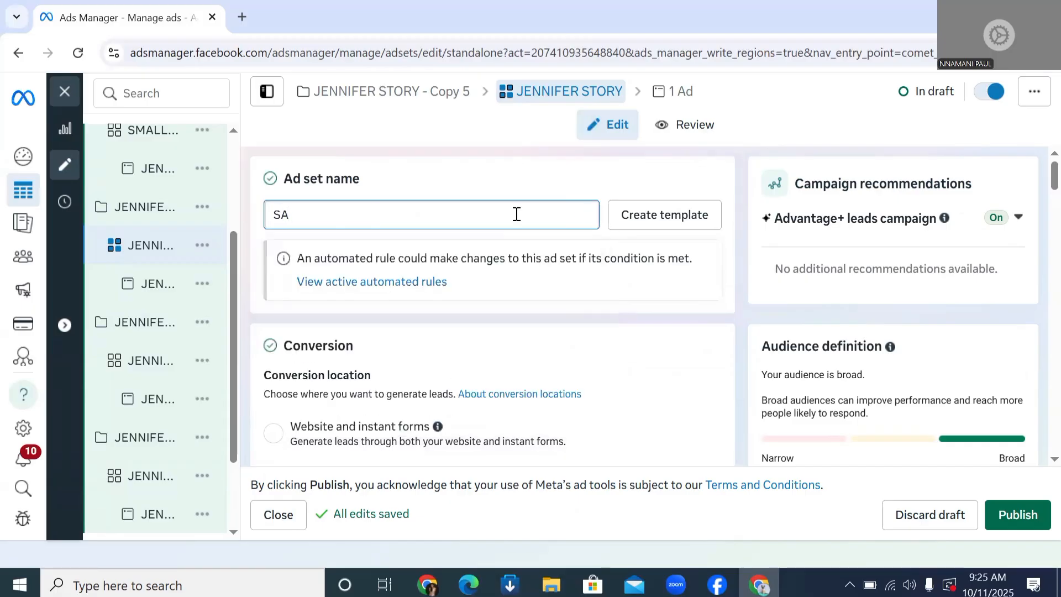
text(LES)
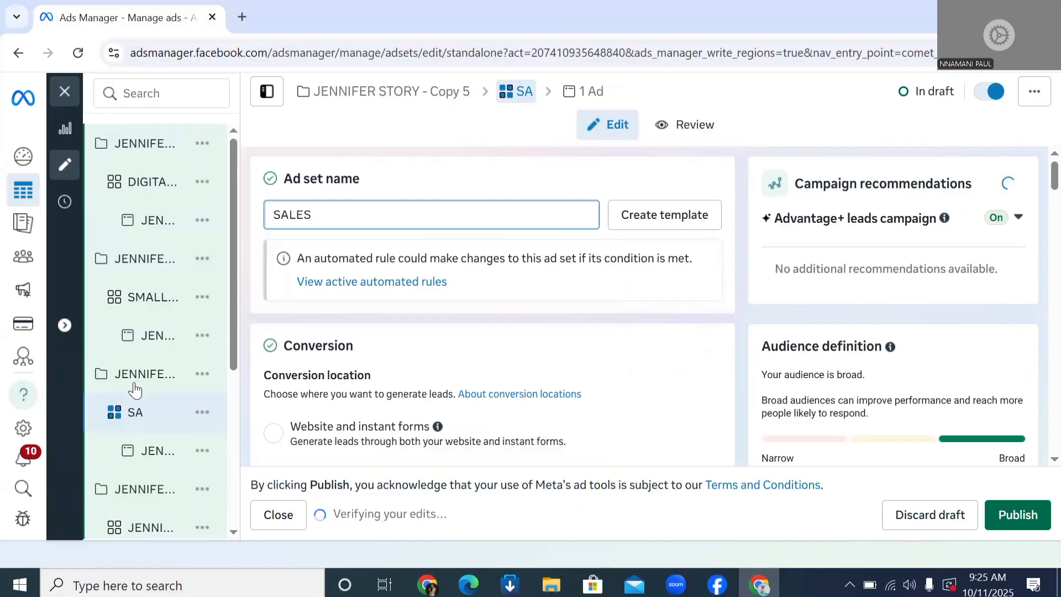
- Open the fourth listed campaign copy's ad set and remove the Social media marketing and Digital marketing interests from its detailed targeting
scroll(150, 473, down, 3)
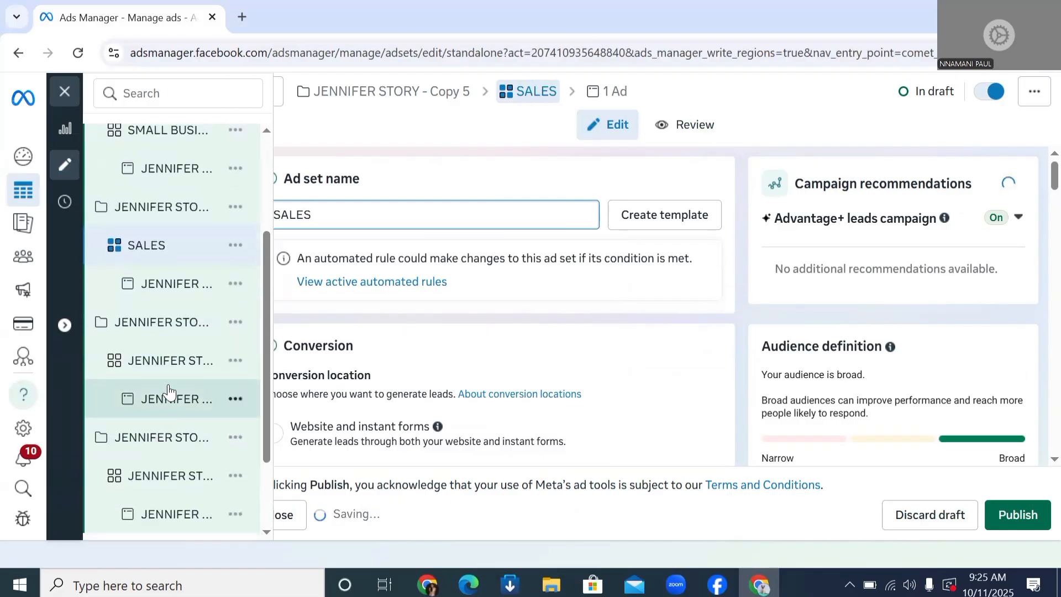
click(186, 365)
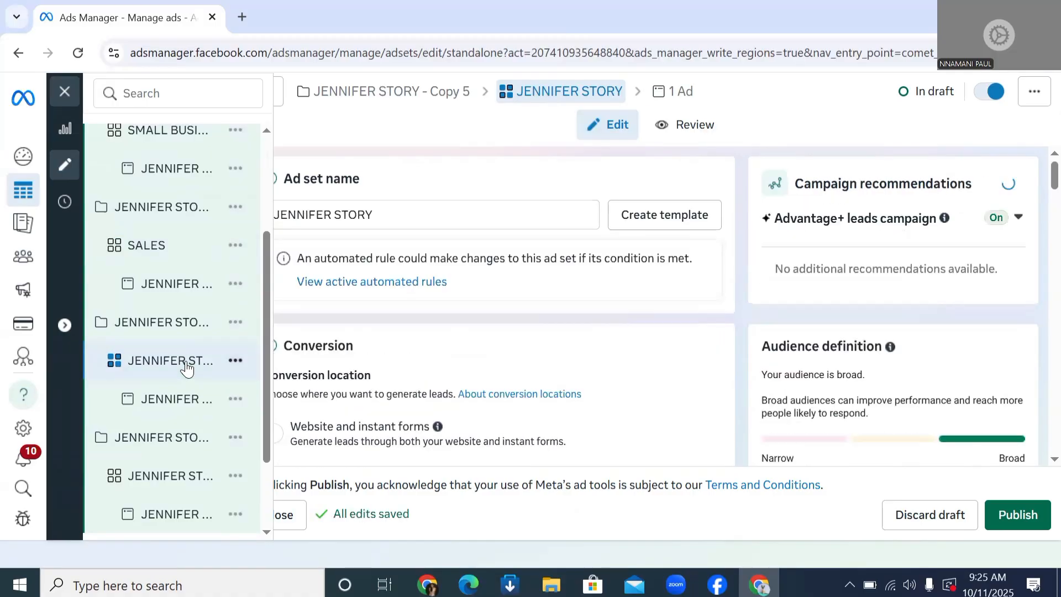
scroll(420, 238, down, 5)
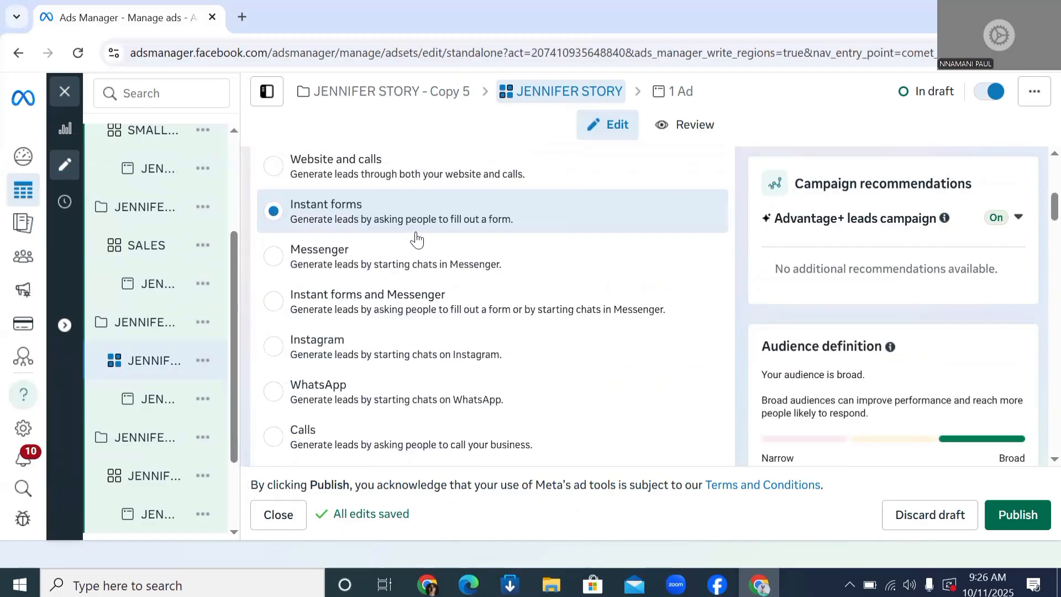
scroll(418, 243, down, 10)
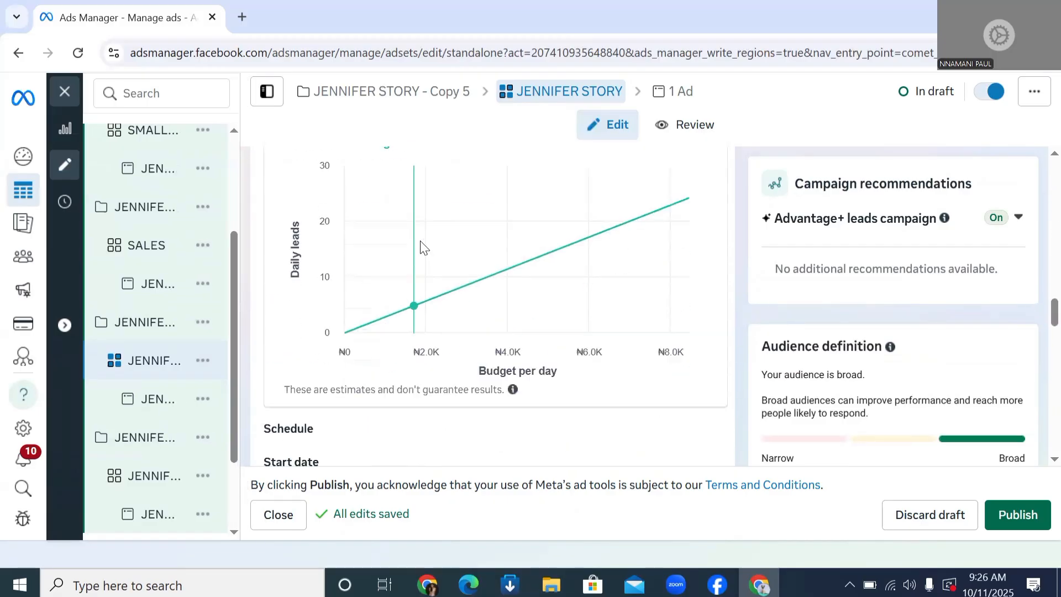
scroll(420, 248, down, 10)
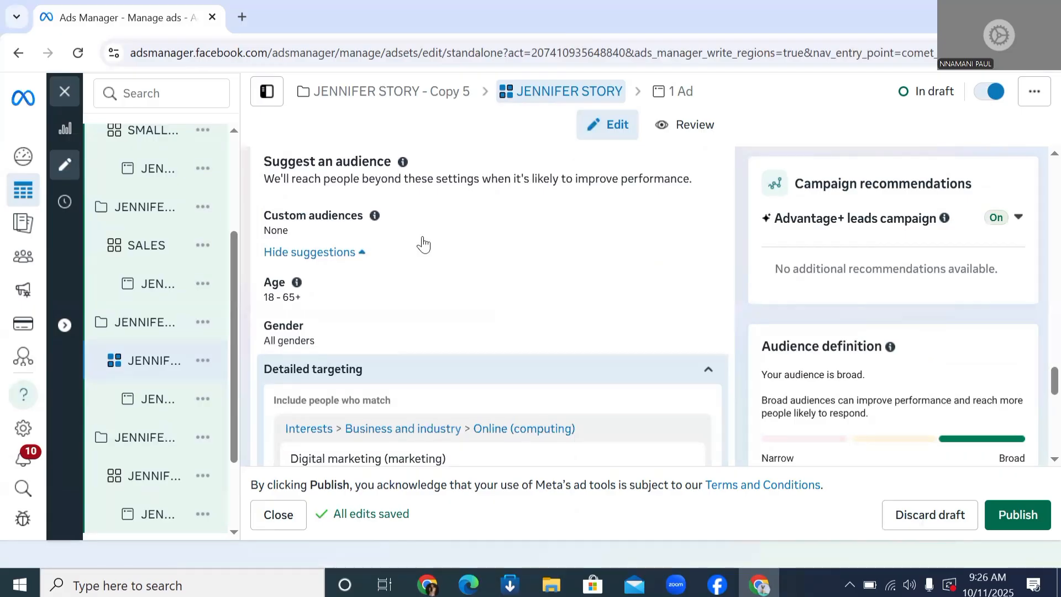
scroll(423, 242, down, 3)
mouse_move(691, 335)
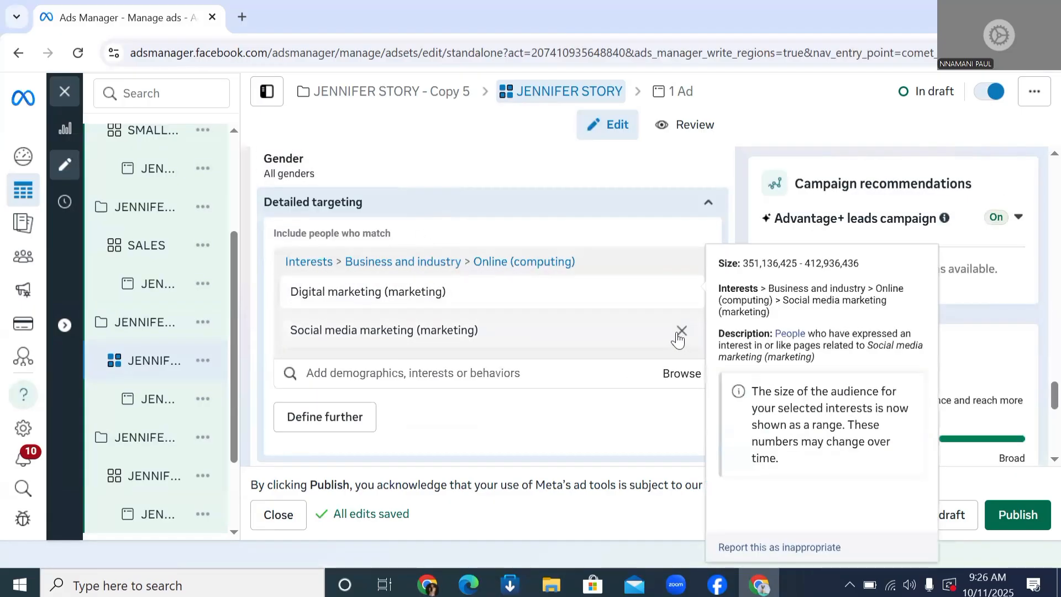
click(681, 332)
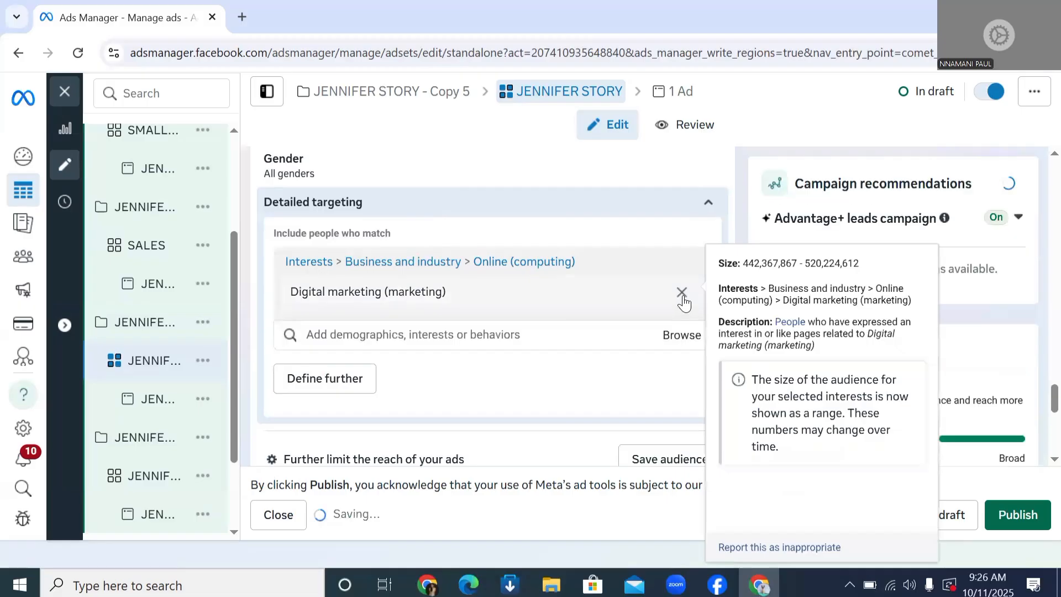
- Show the audience suggestions of the fourth campaign copy's ad set again
scroll(681, 298, down, 5)
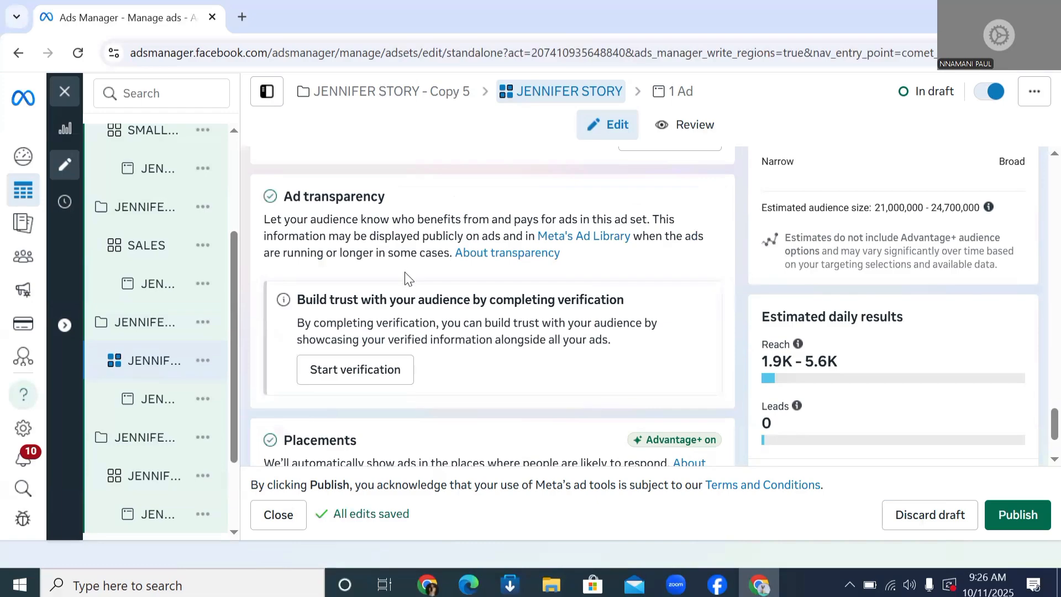
scroll(408, 278, up, 3)
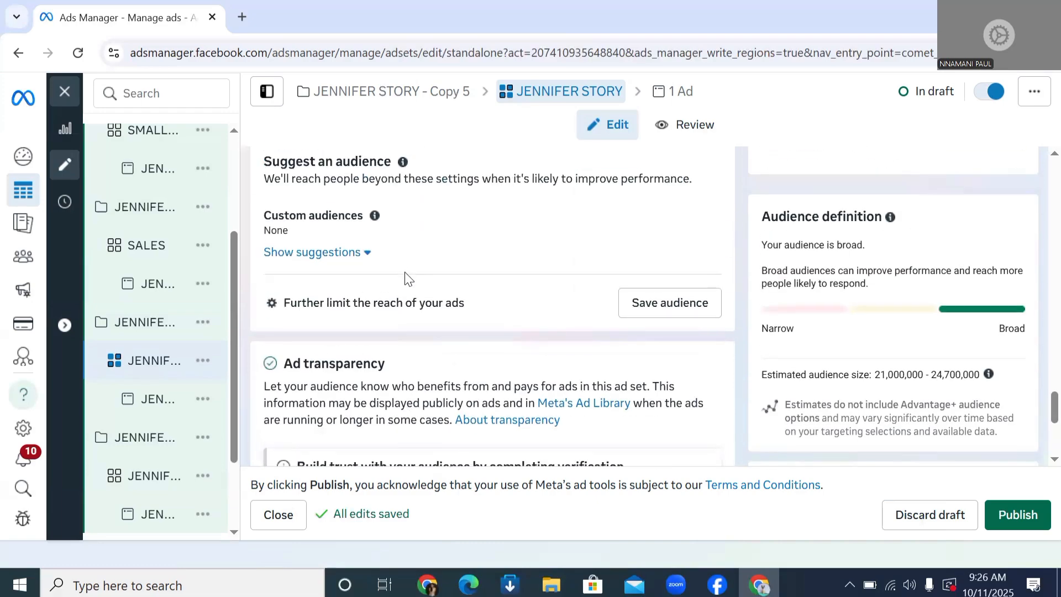
click(332, 265)
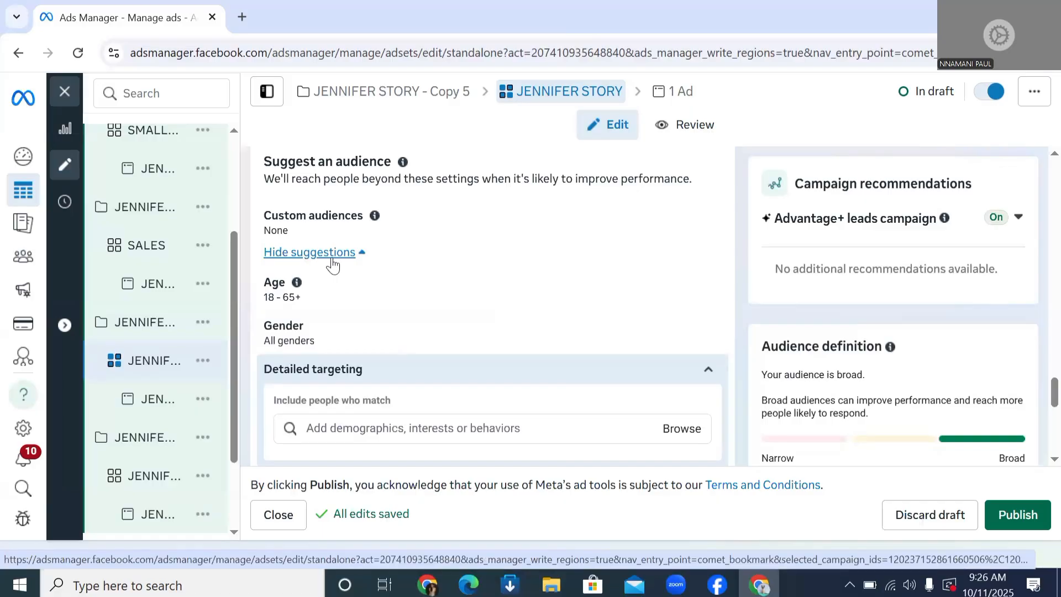
- Browse the Business and industry interests and add Advertising (marketing) to the fourth ad set's detailed targeting
click(386, 426)
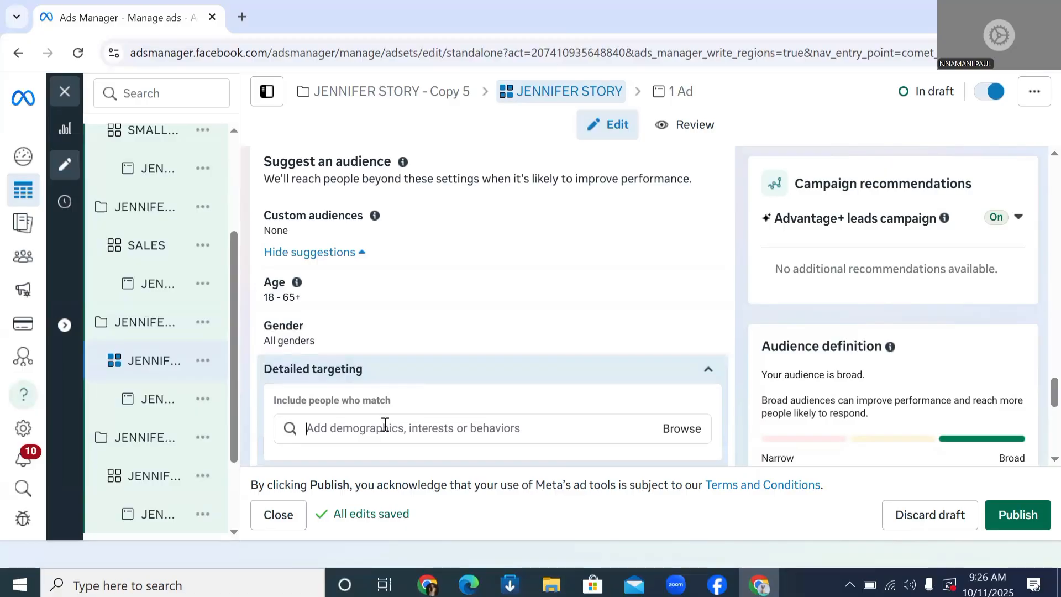
scroll(462, 403, down, 3)
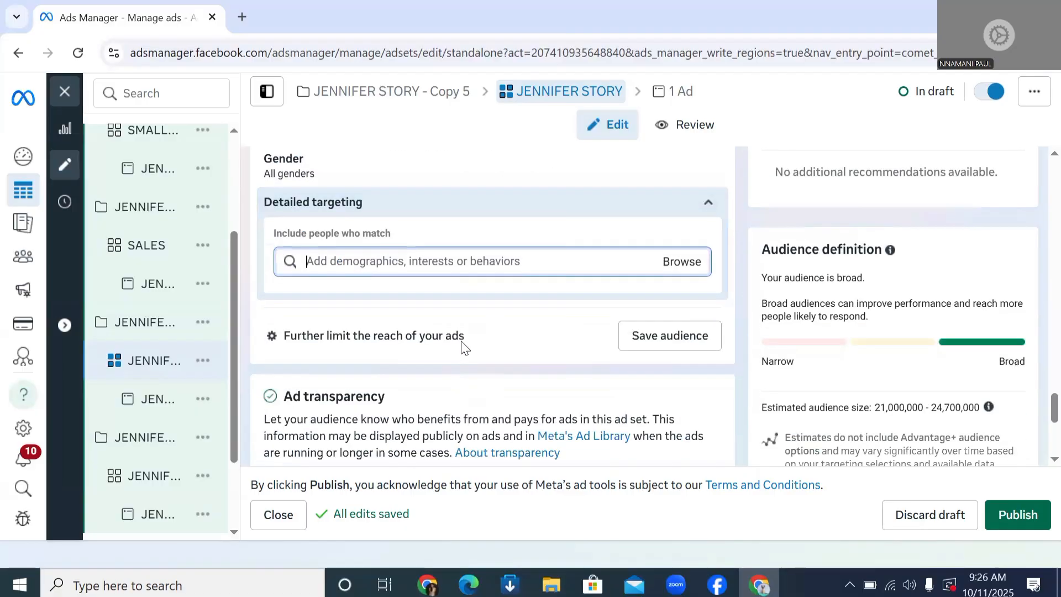
click(455, 266)
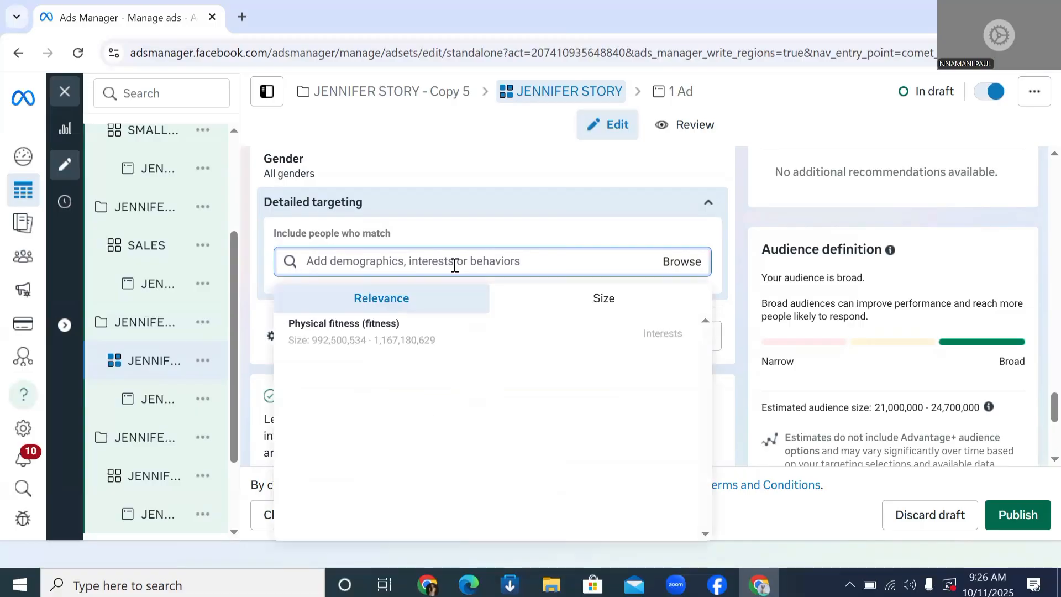
click(606, 299)
click(661, 263)
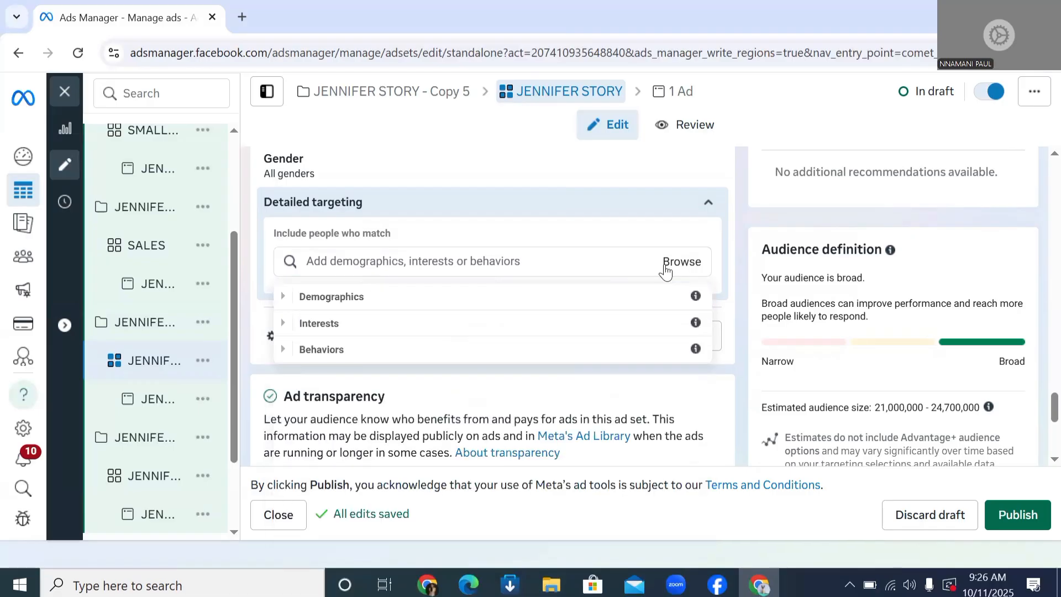
click(387, 328)
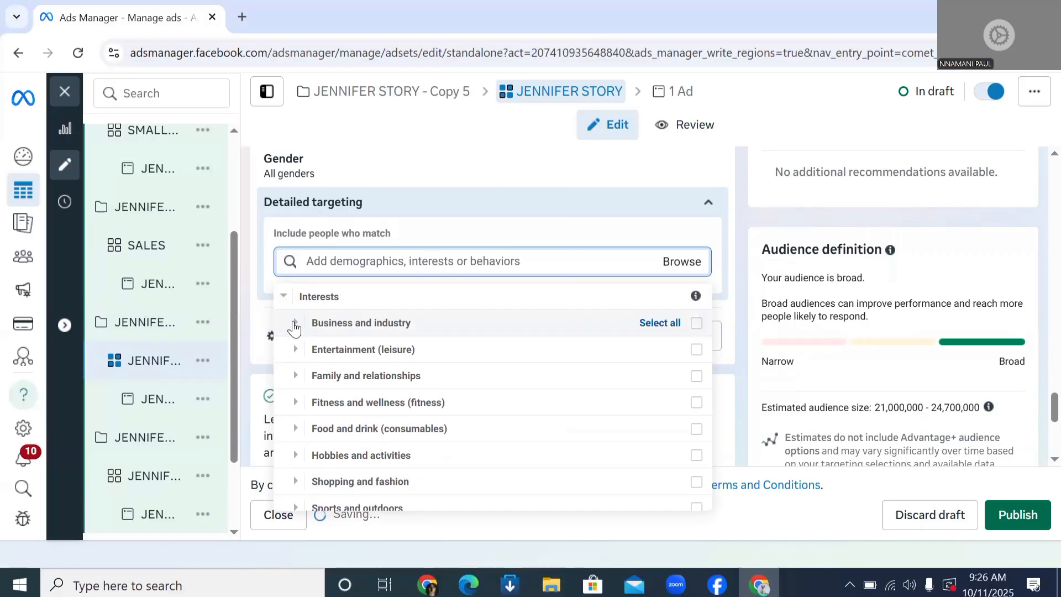
click(296, 327)
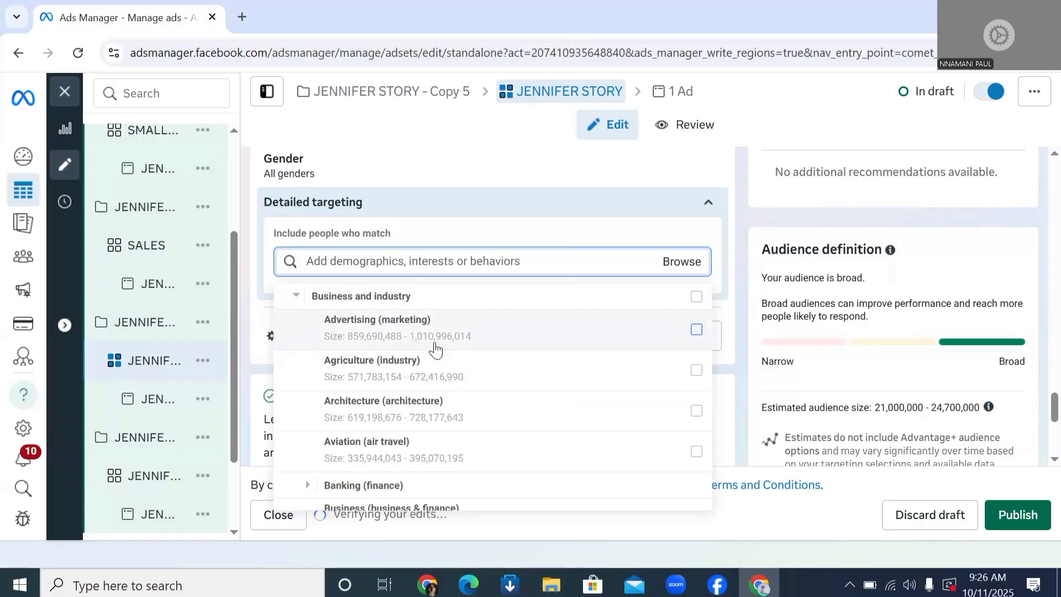
mouse_move(460, 336)
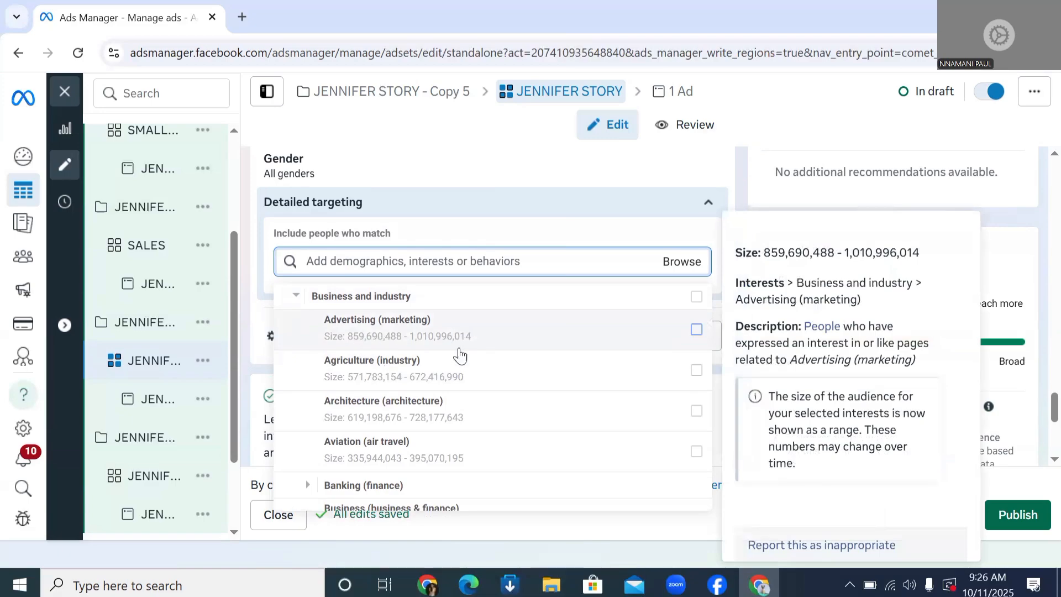
click(637, 331)
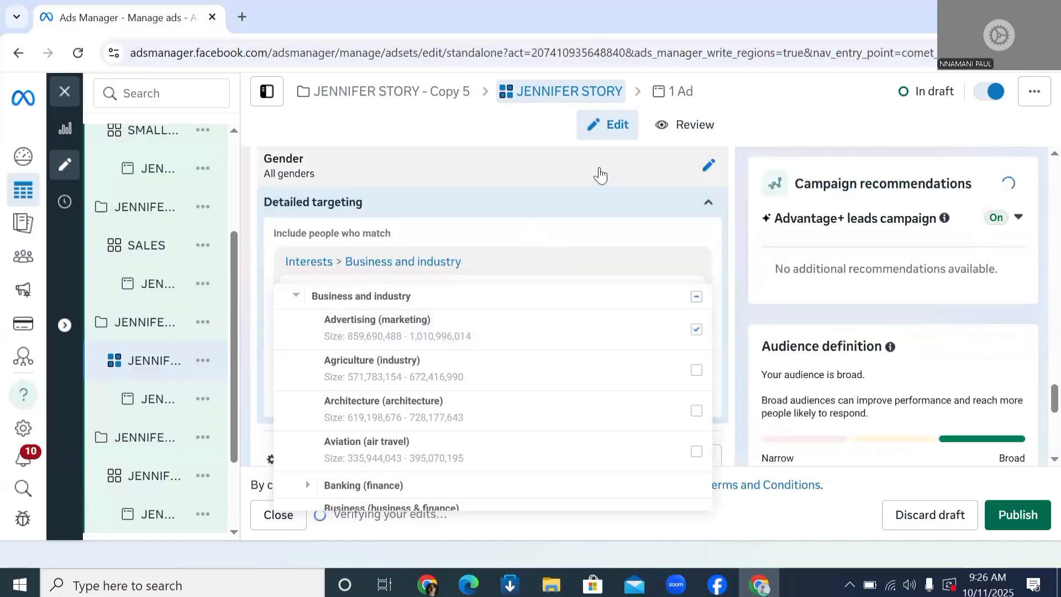
click(651, 169)
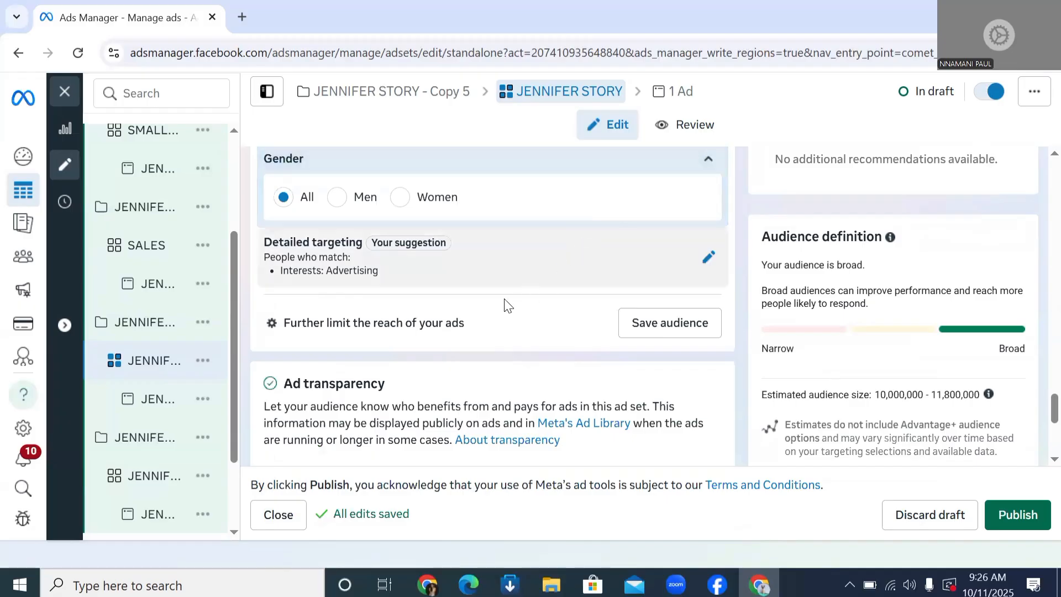
- Rename the fourth campaign copy's ad set as ADVERTISING
scroll(478, 339, up, 5)
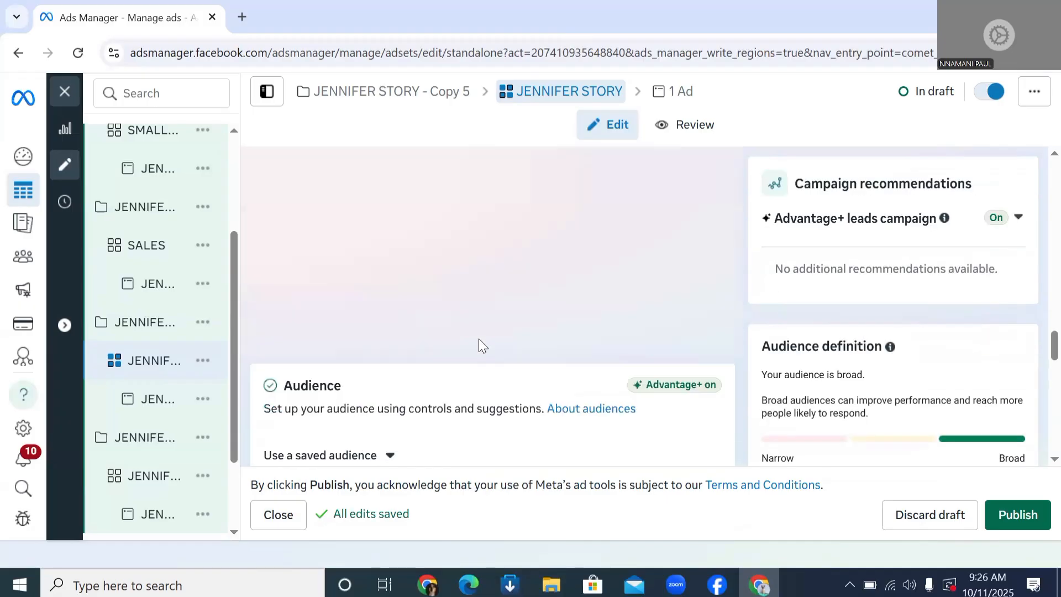
scroll(479, 339, up, 5)
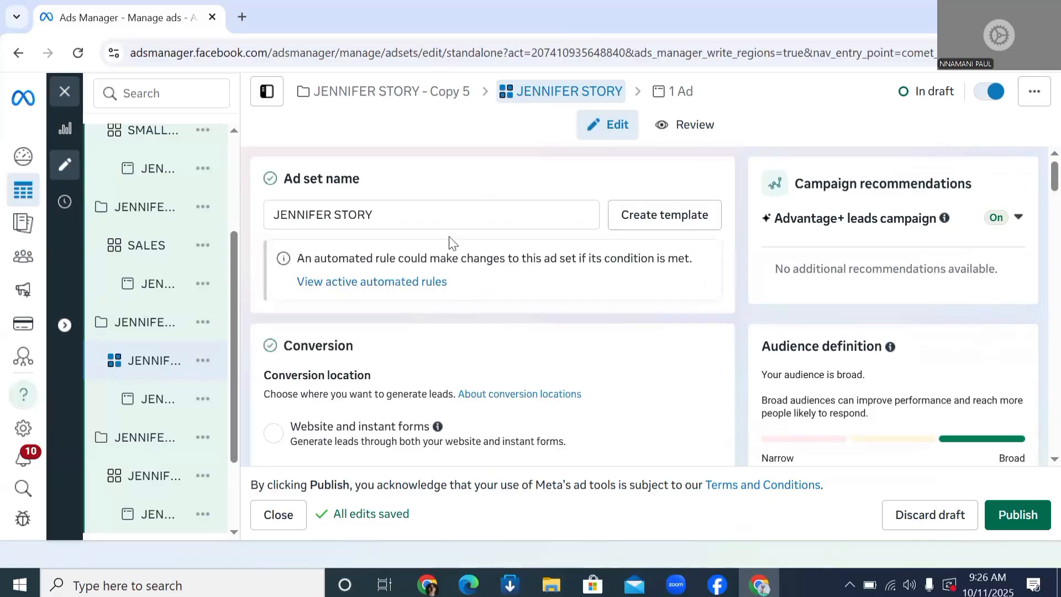
click(447, 221)
key(ctrl+shift+Left)
key(ctrl+shift+Left)
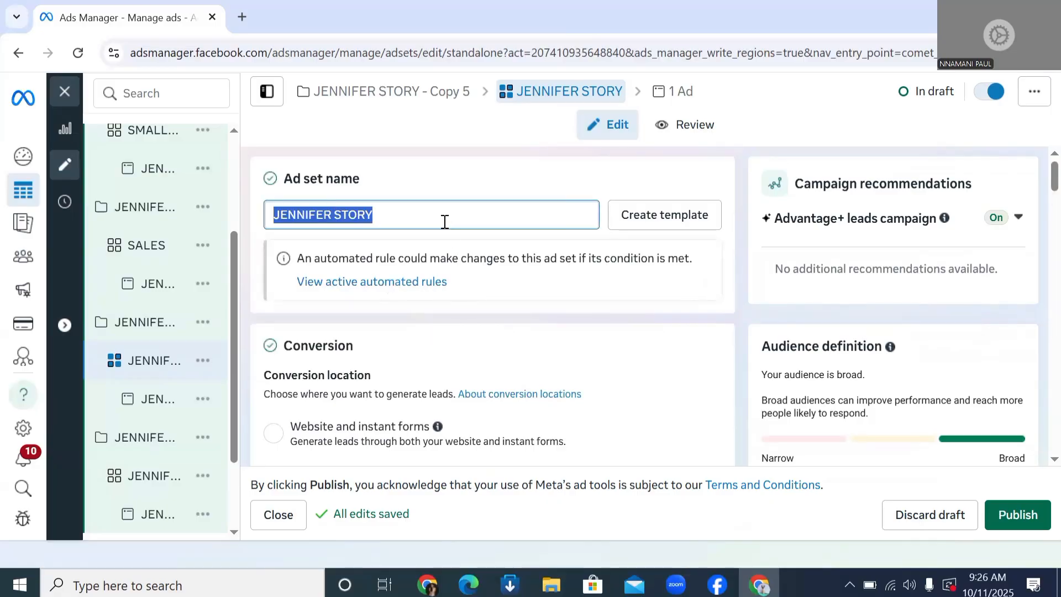
text(ADVER)
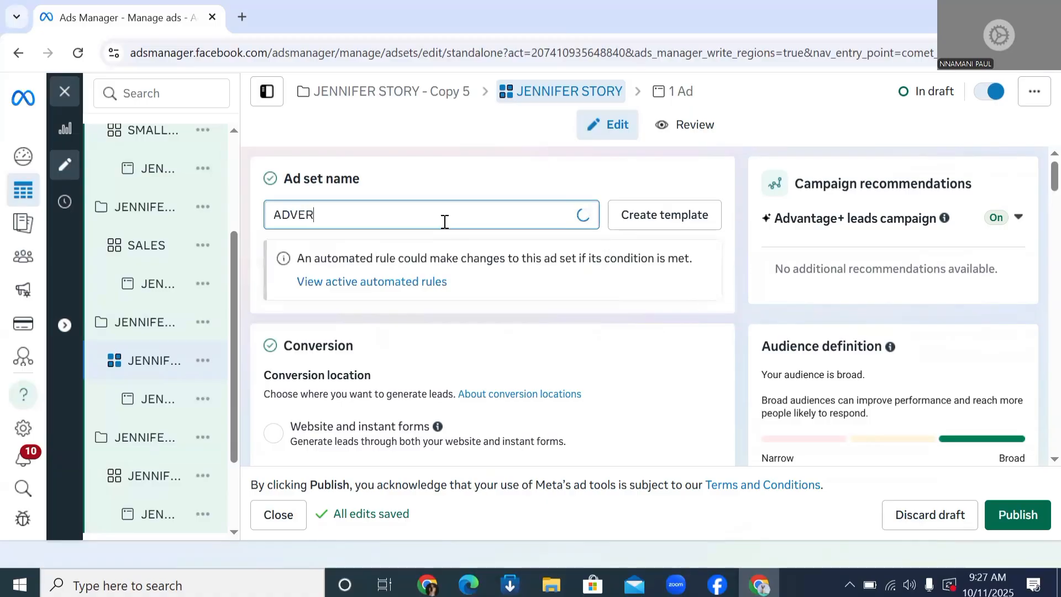
text(TISING)
- Open the fifth listed campaign copy's ad set and show its audience suggestions
scroll(161, 378, down, 2)
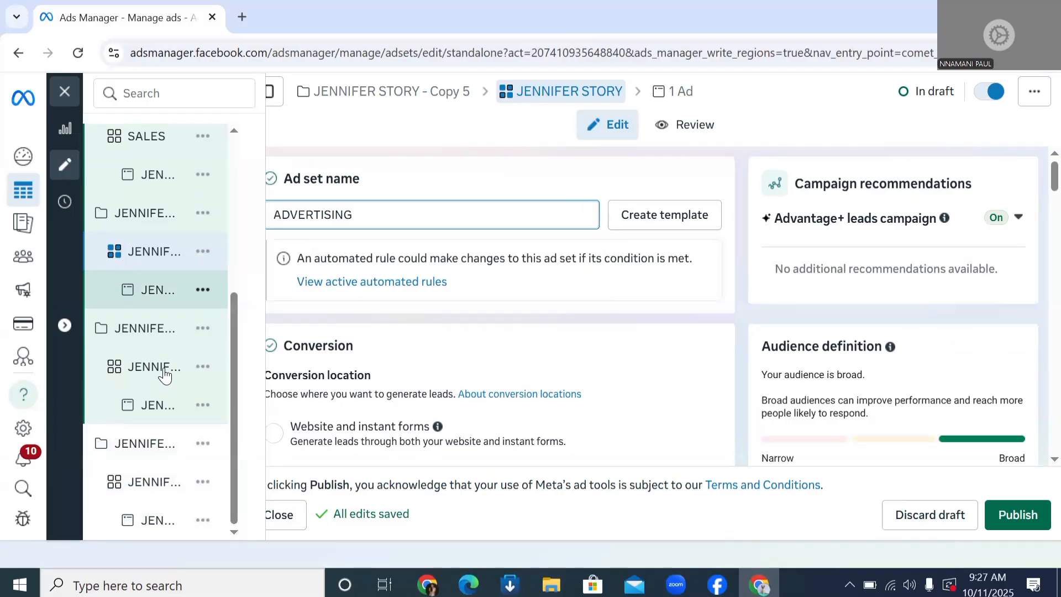
click(165, 376)
scroll(162, 377, down, 5)
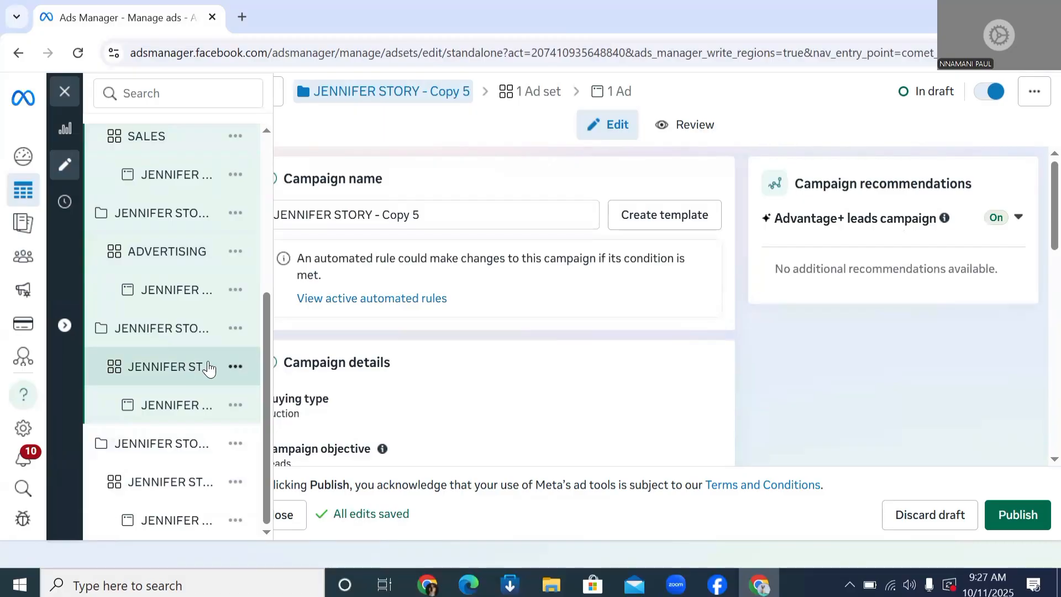
click(209, 367)
scroll(653, 381, down, 10)
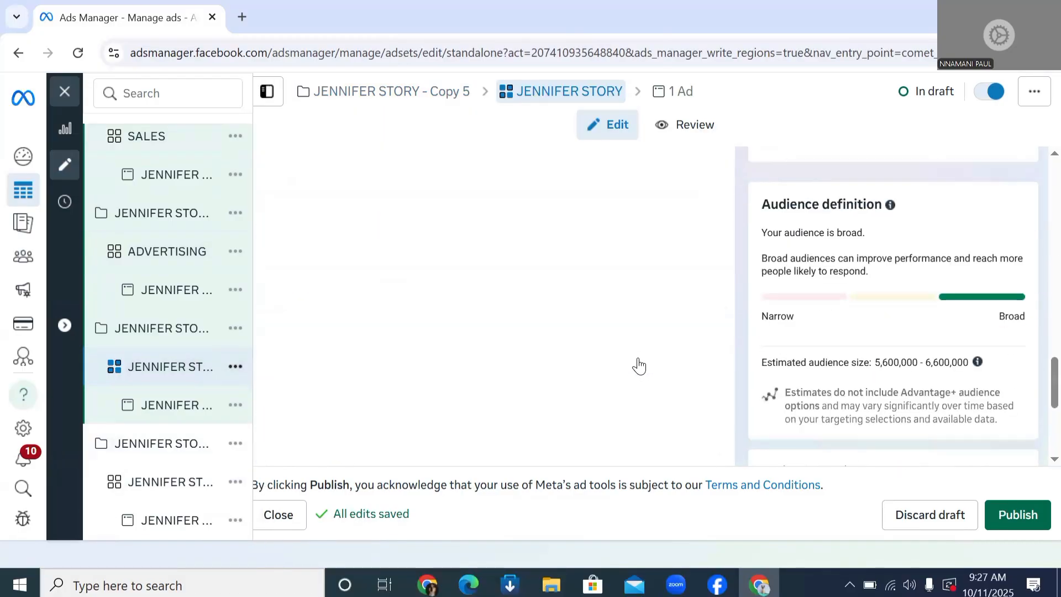
scroll(638, 359, down, 5)
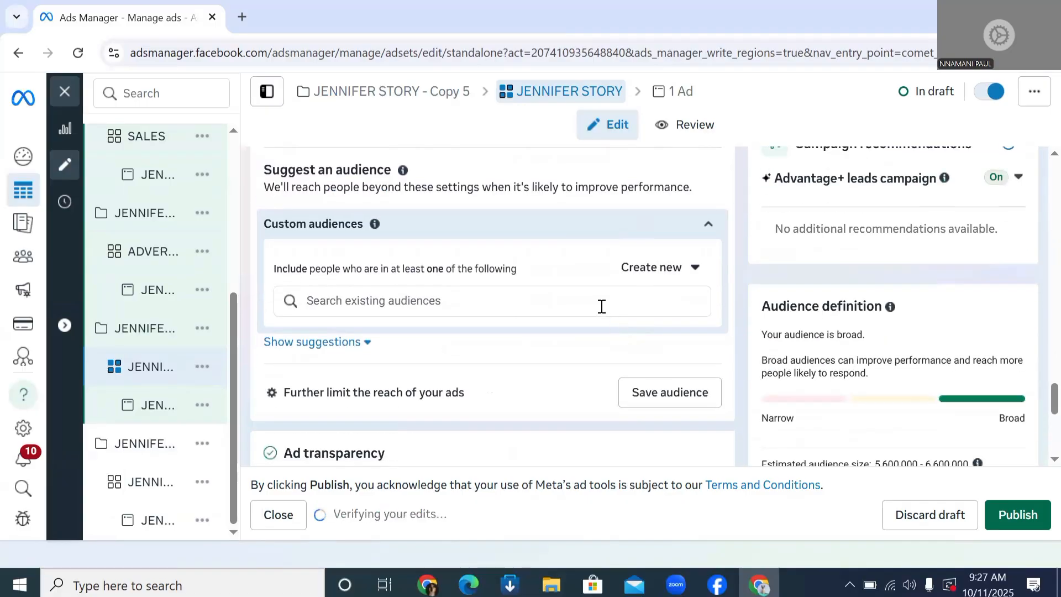
scroll(592, 341, down, 2)
scroll(529, 326, up, 2)
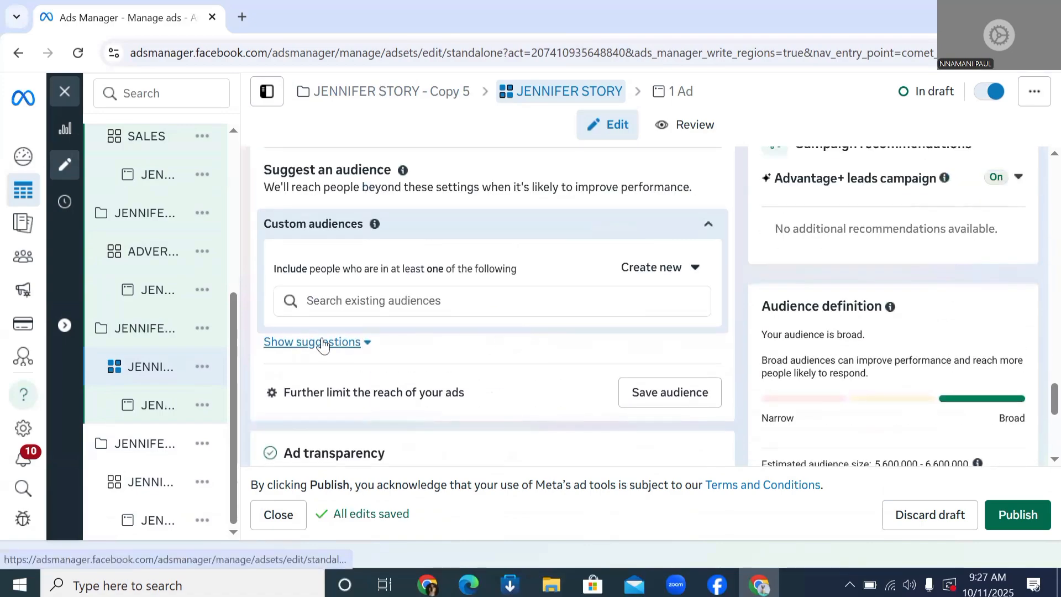
click(324, 343)
scroll(380, 338, down, 3)
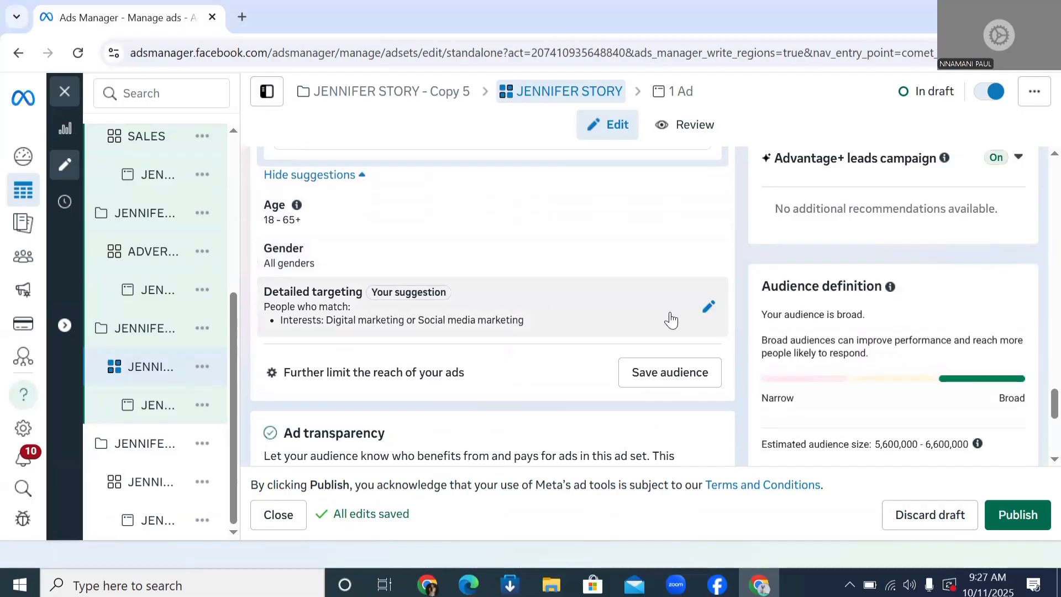
- Remove the Digital marketing and Social media marketing interests from the fifth ad set's detailed targeting
click(708, 308)
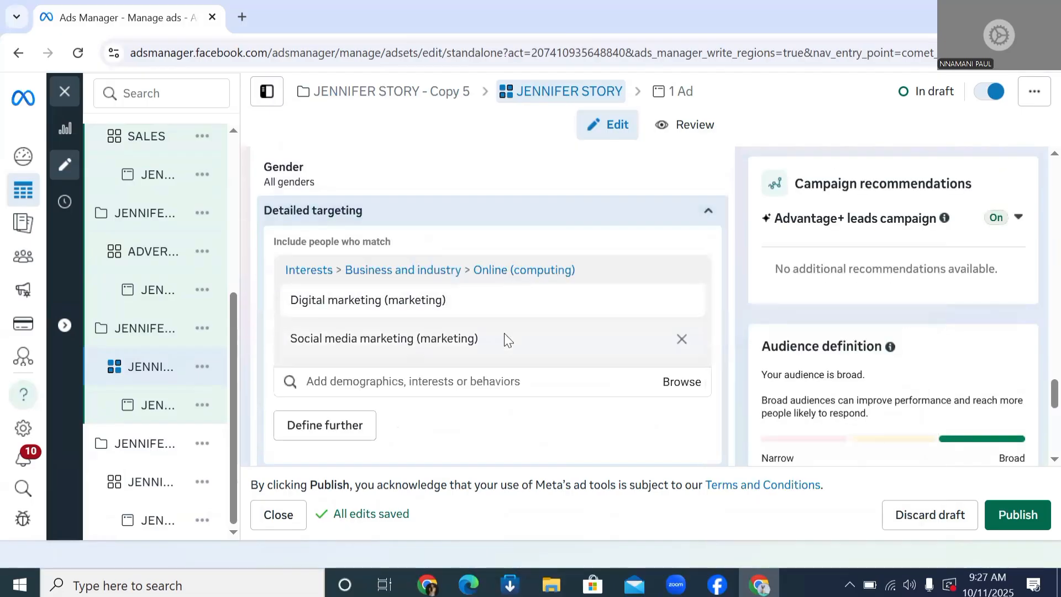
mouse_move(649, 299)
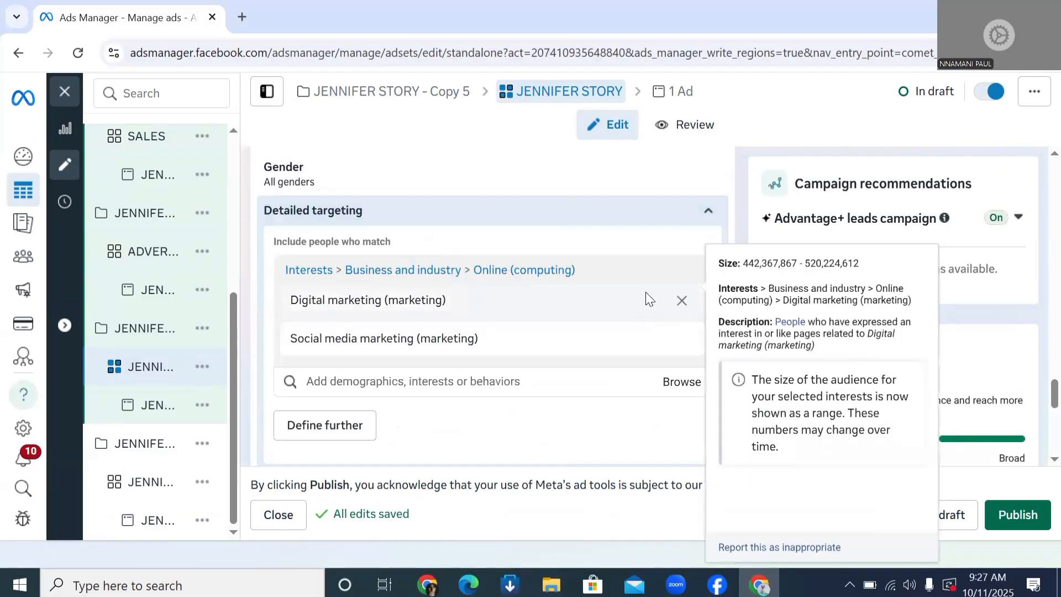
click(681, 302)
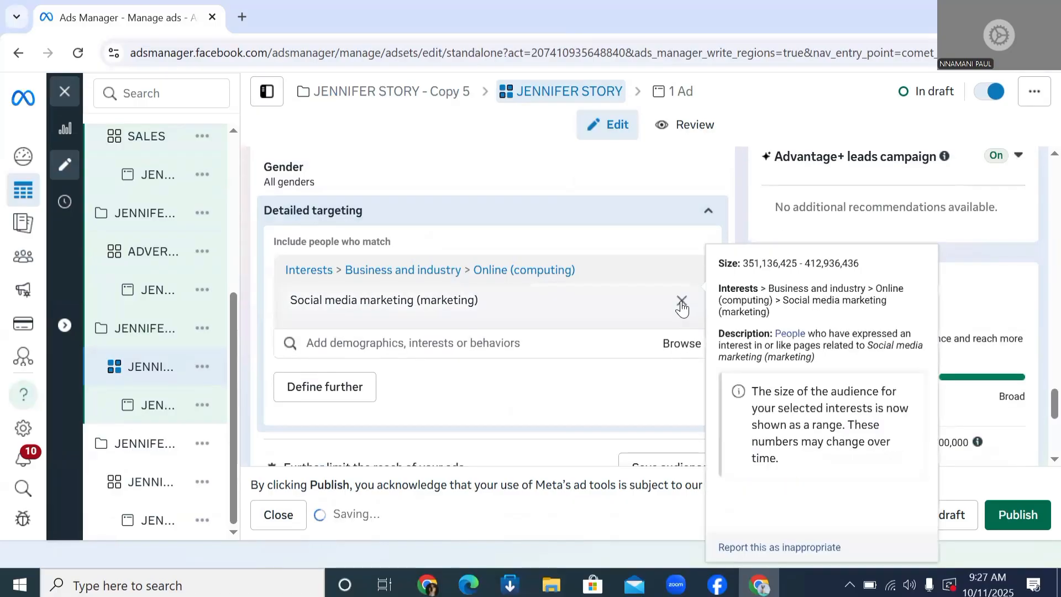
click(682, 302)
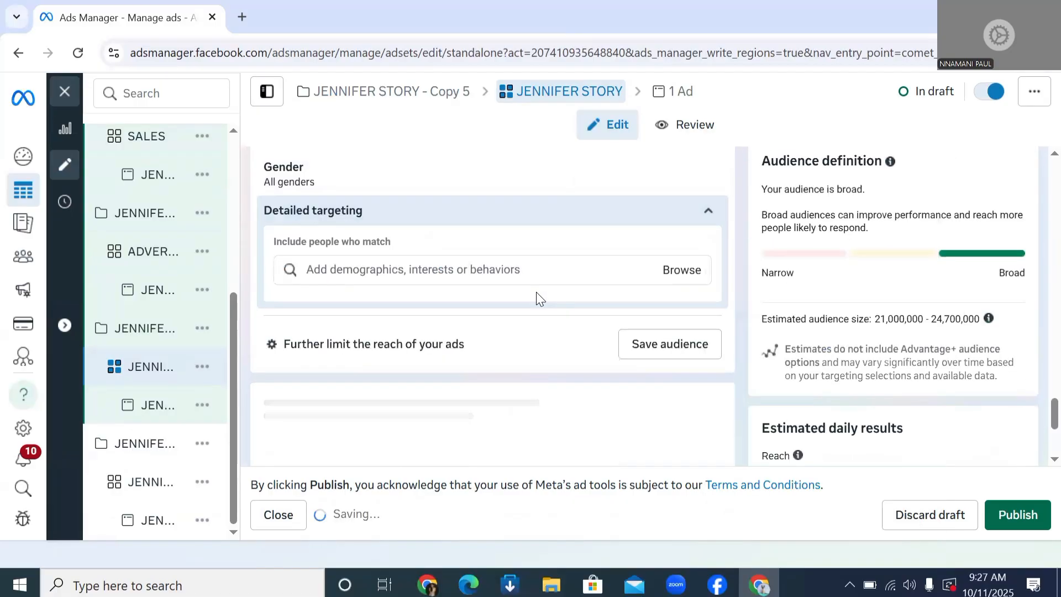
- Browse the Business and industry interests available for the fifth ad set's detailed targeting
click(683, 271)
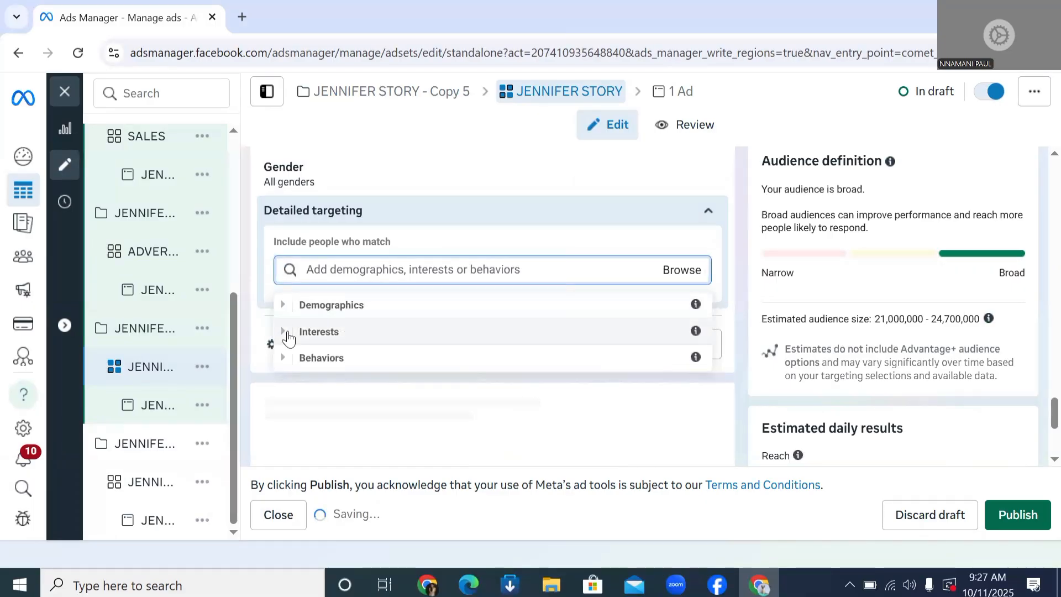
click(285, 331)
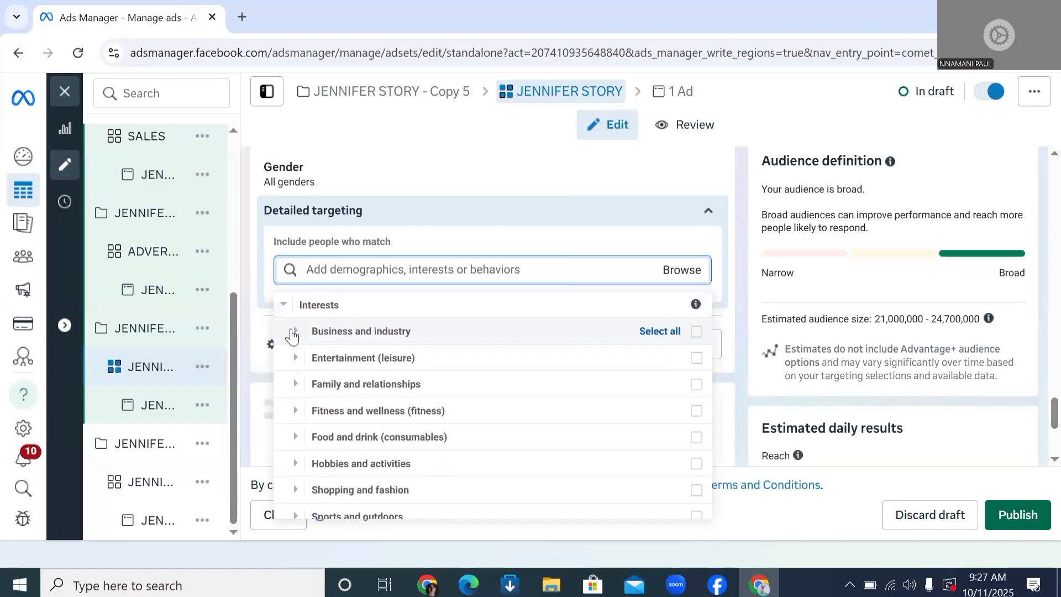
click(293, 331)
scroll(444, 441, down, 3)
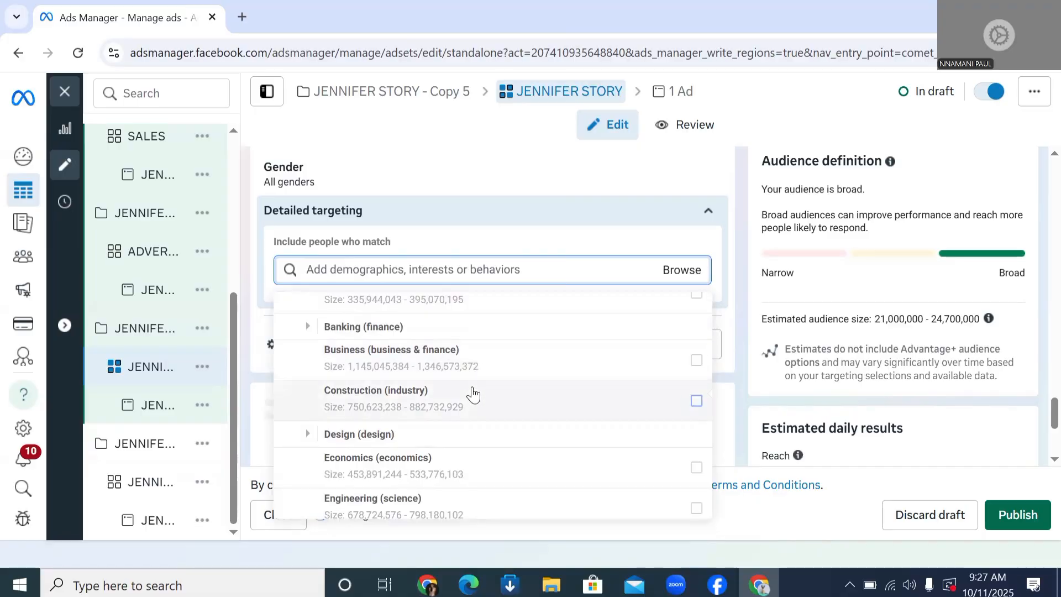
scroll(474, 401, up, 3)
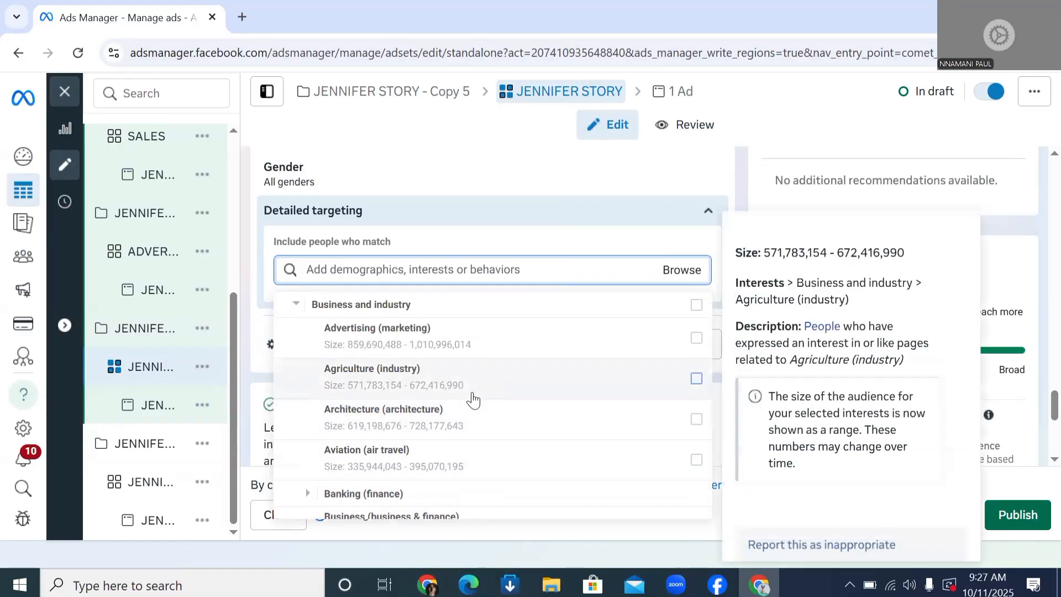
scroll(474, 399, up, 1)
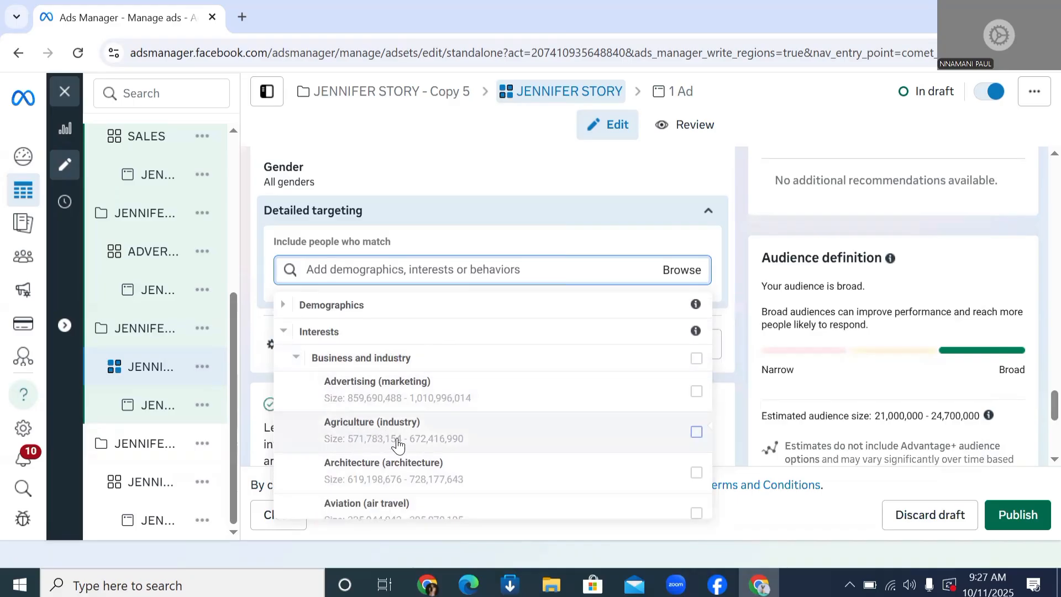
scroll(395, 440, down, 2)
- Search the detailed targeting options for BUSINESS and add the Product (business) interest to the fifth ad set
click(445, 275)
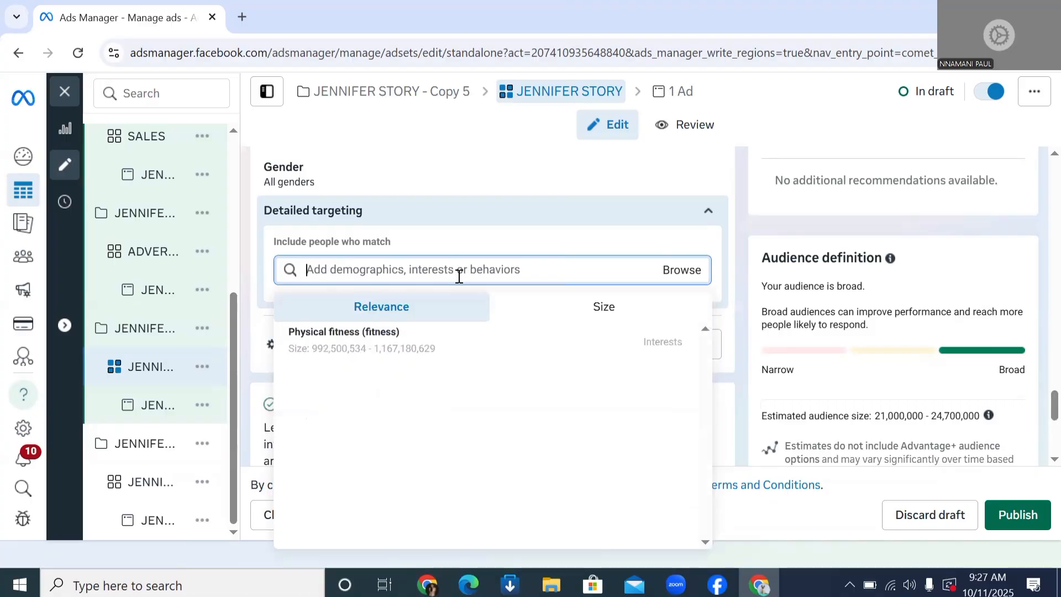
text(BUSINESS)
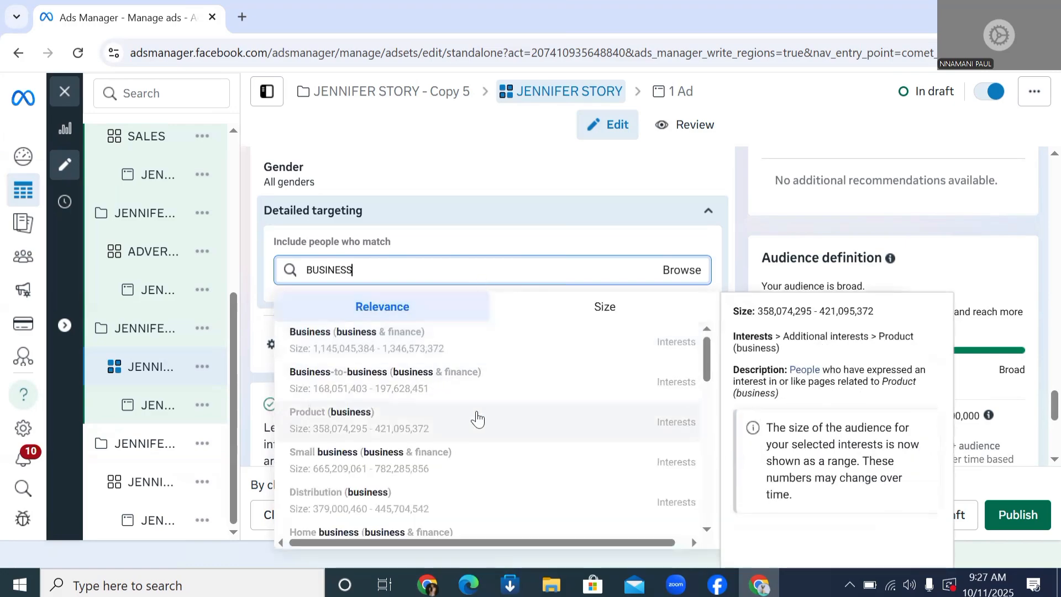
click(591, 434)
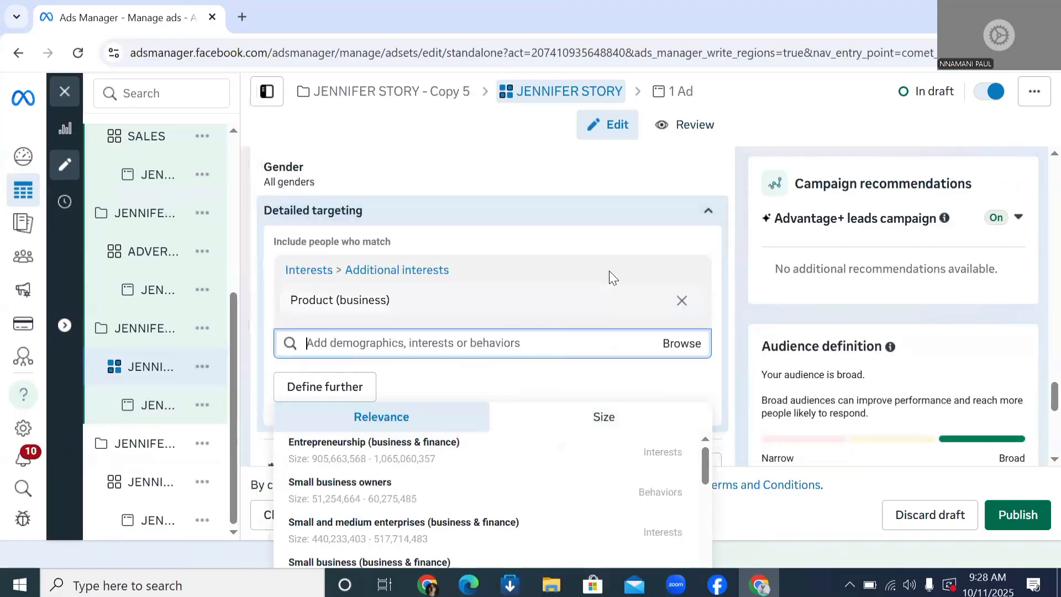
click(739, 201)
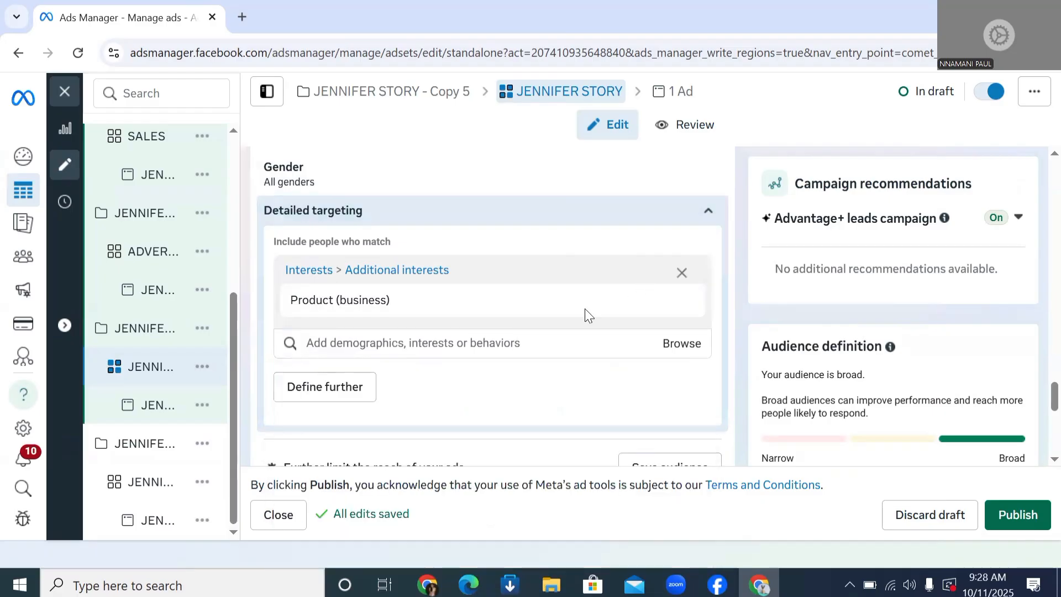
scroll(545, 333, up, 10)
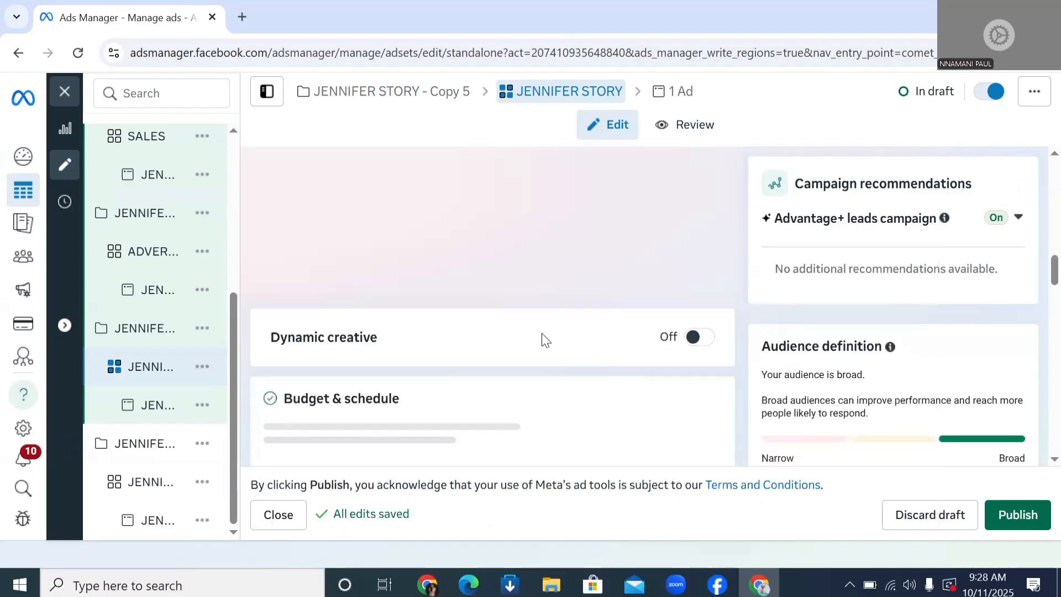
scroll(507, 356, up, 5)
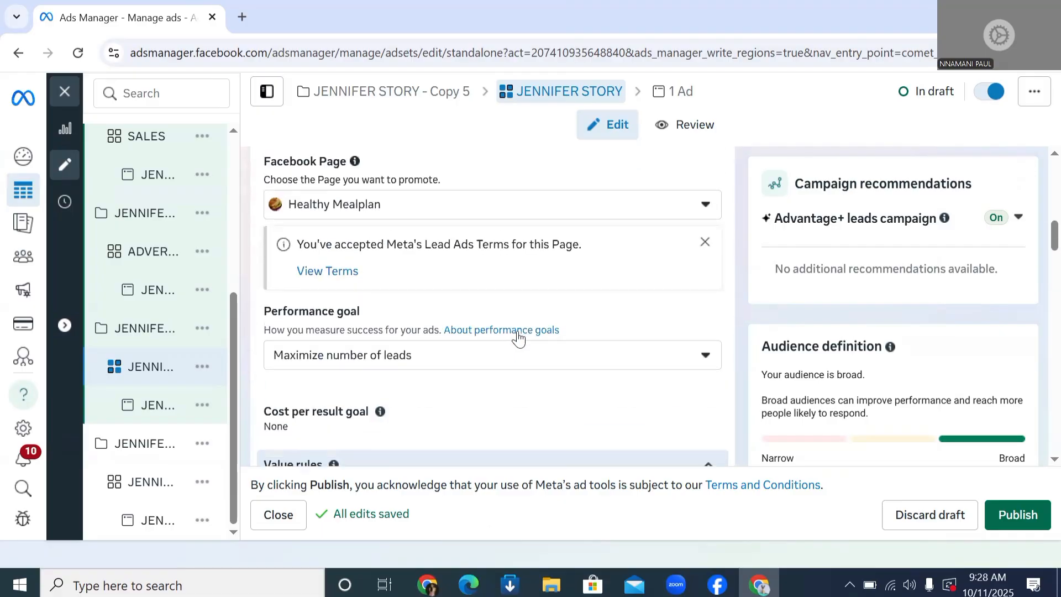
scroll(498, 345, up, 6)
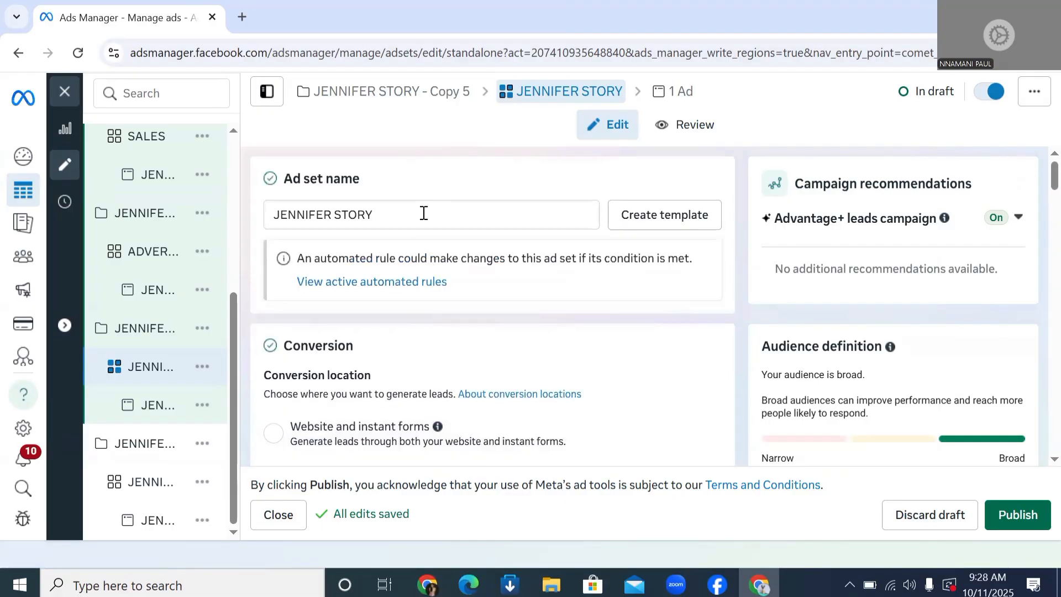
click(424, 213)
key(ctrl+a)
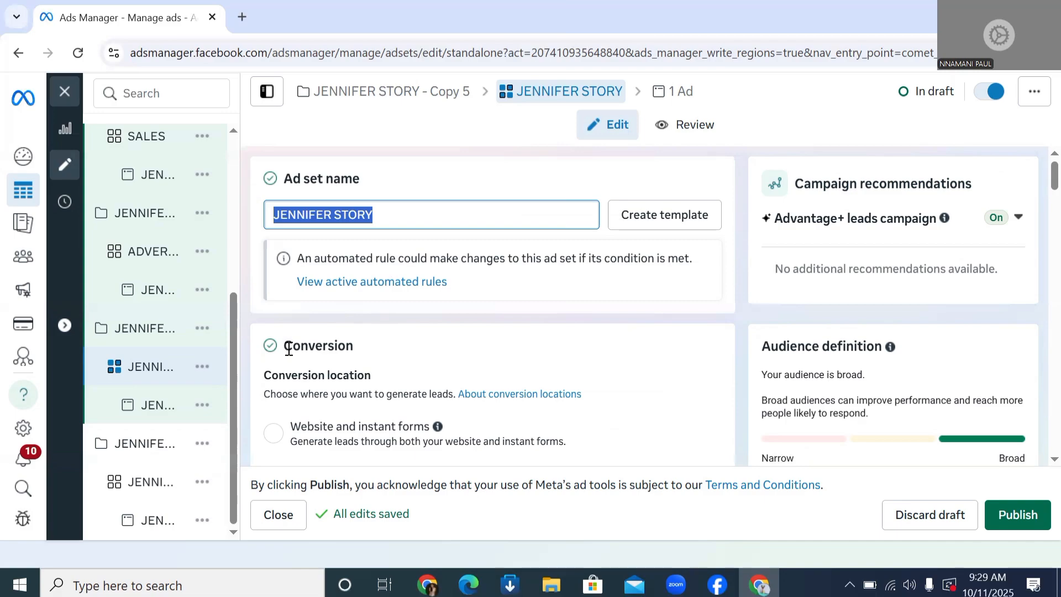
- Remove the Product (business) interest from the fifth ad set's detailed targeting
scroll(451, 344, down, 10)
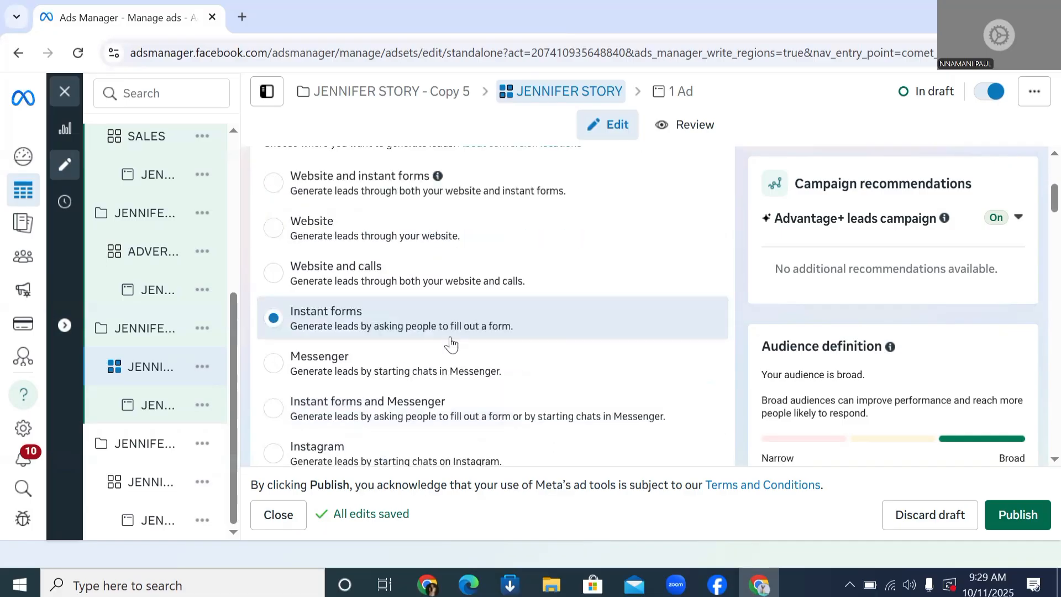
scroll(450, 343, down, 10)
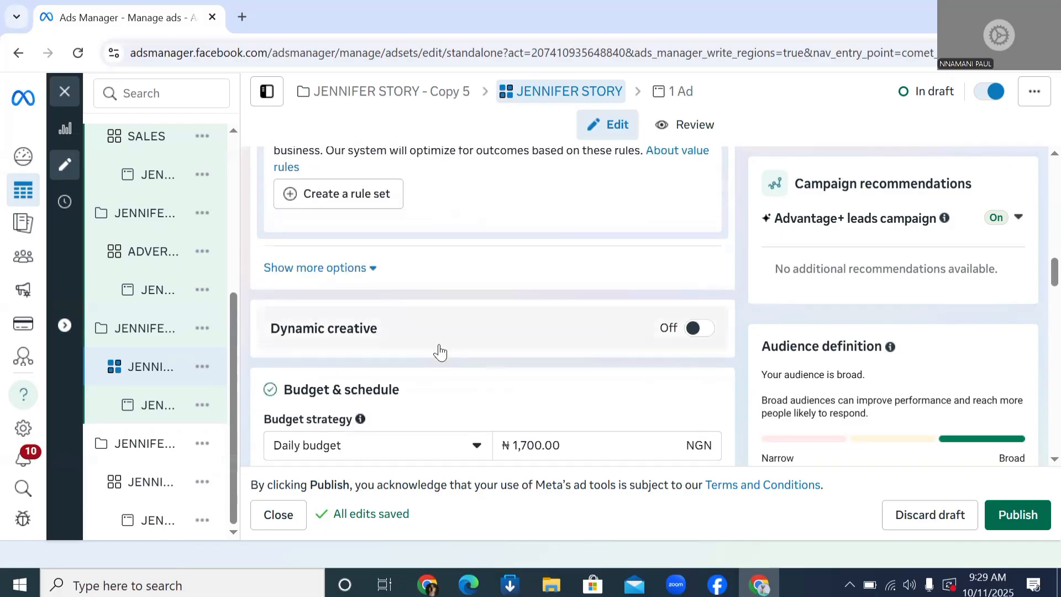
scroll(428, 356, down, 10)
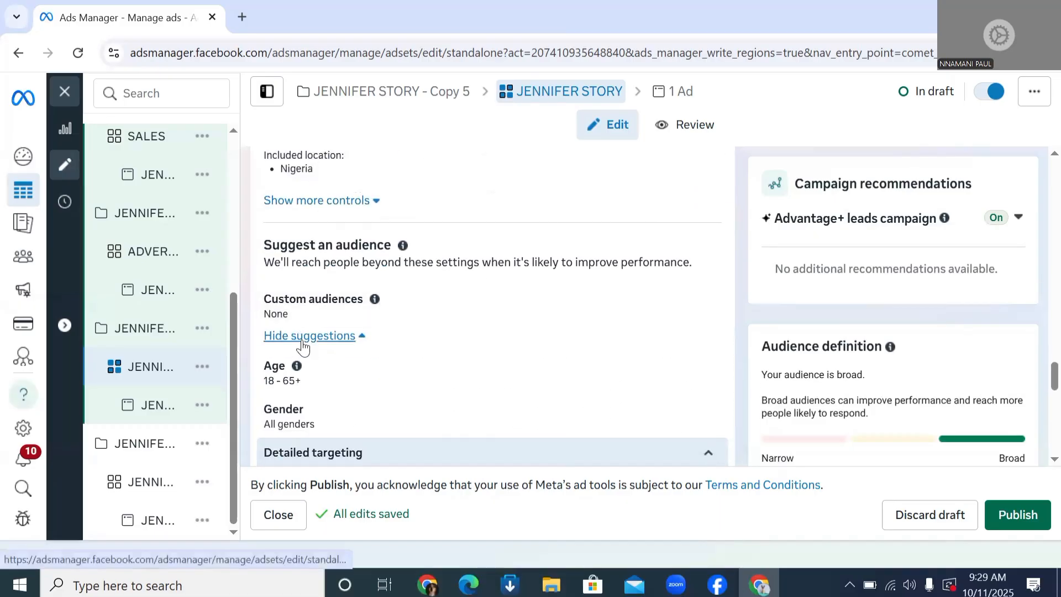
scroll(387, 348, down, 3)
mouse_move(556, 358)
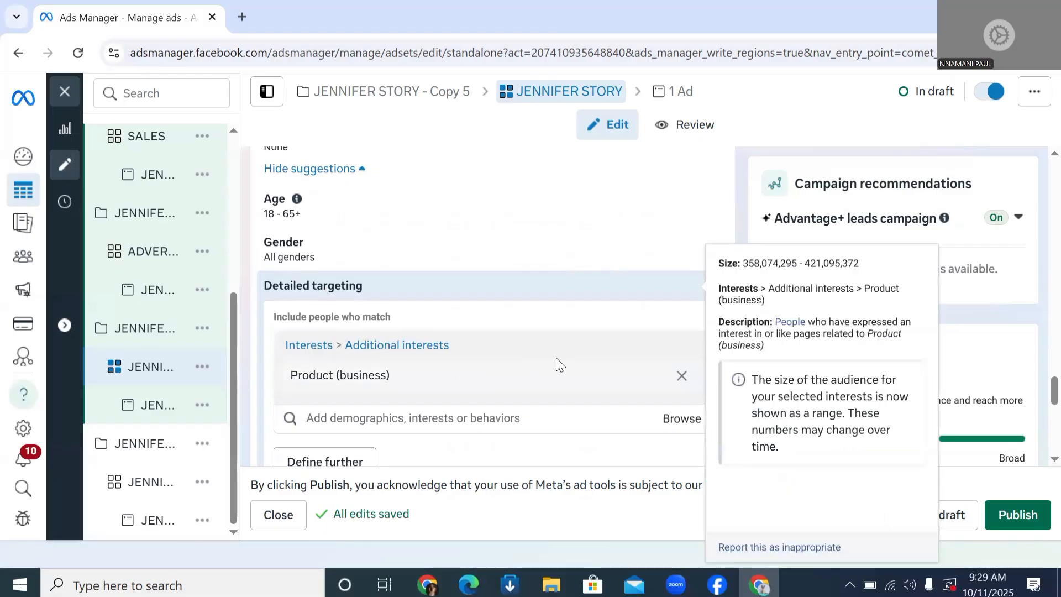
click(681, 377)
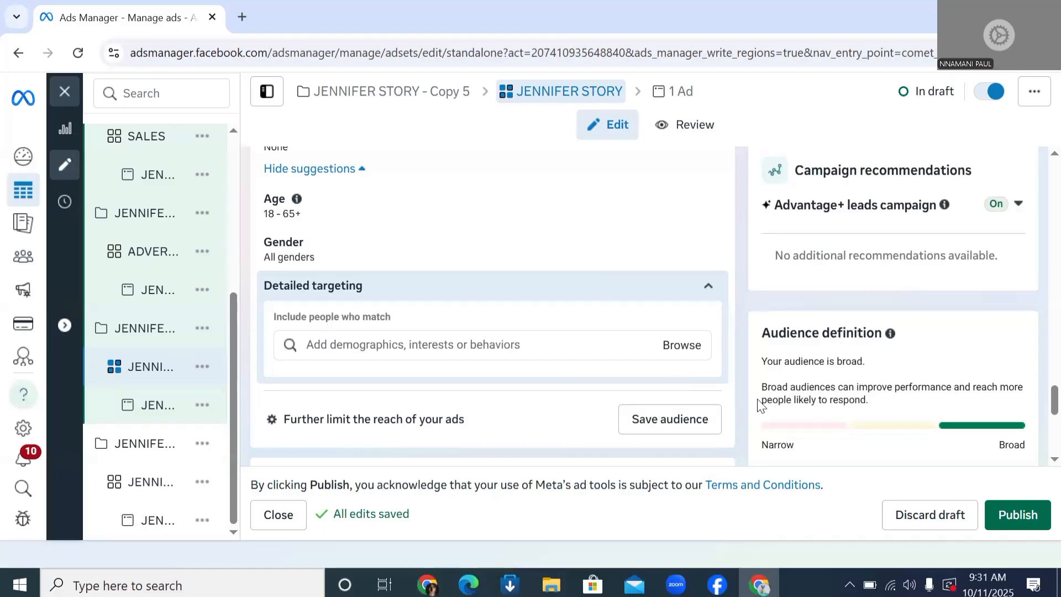
scroll(760, 406, down, 3)
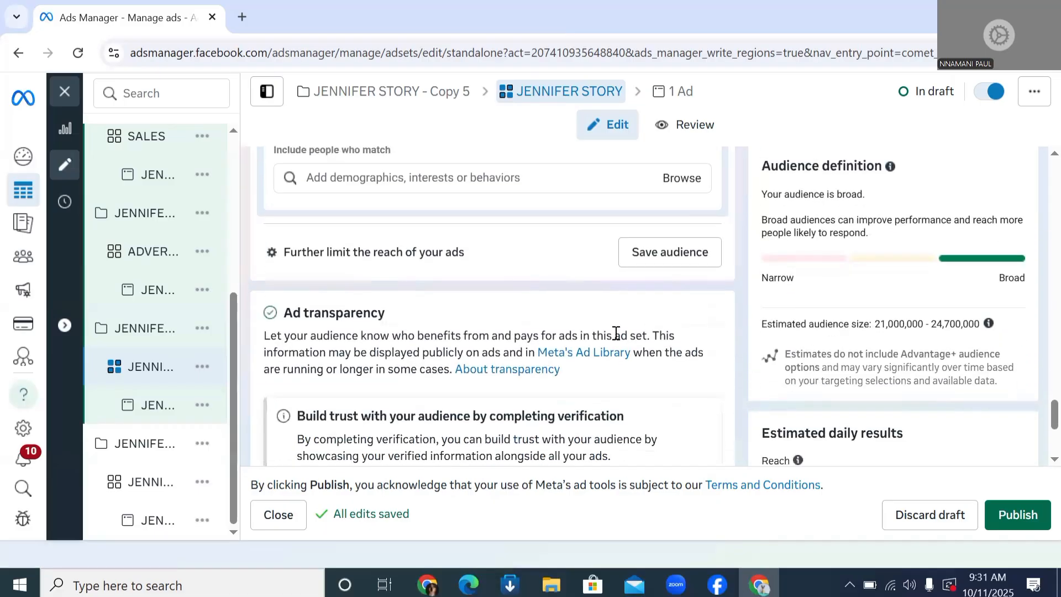
scroll(616, 334, up, 1)
scroll(618, 340, up, 1)
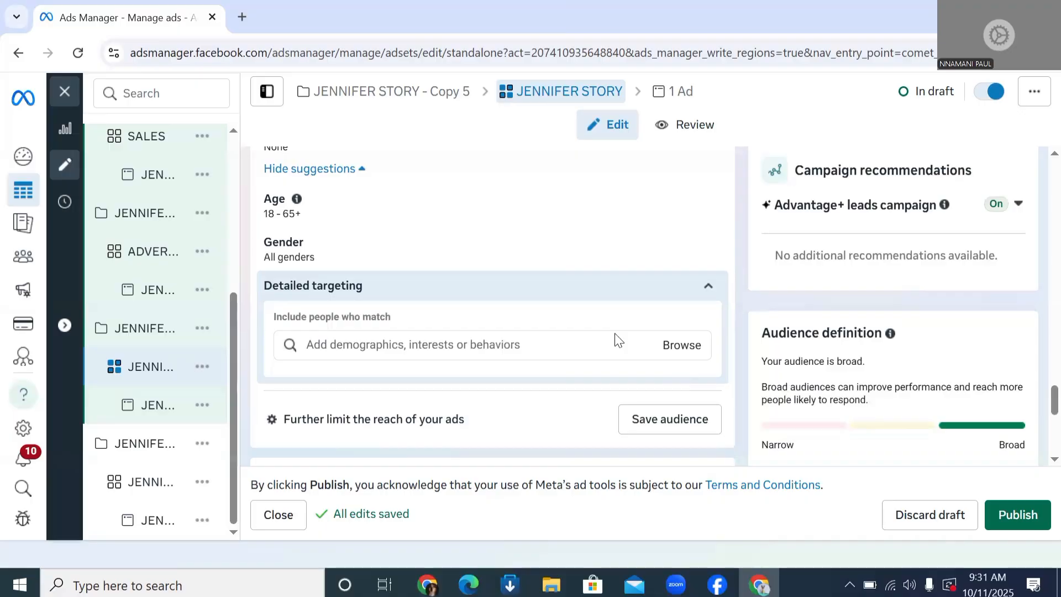
click(682, 346)
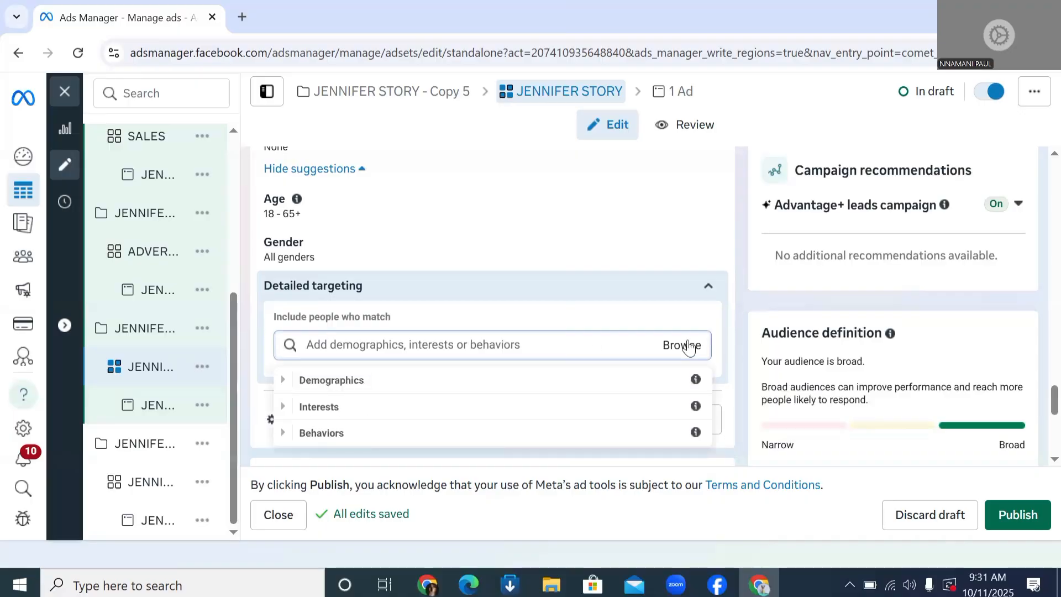
click(282, 380)
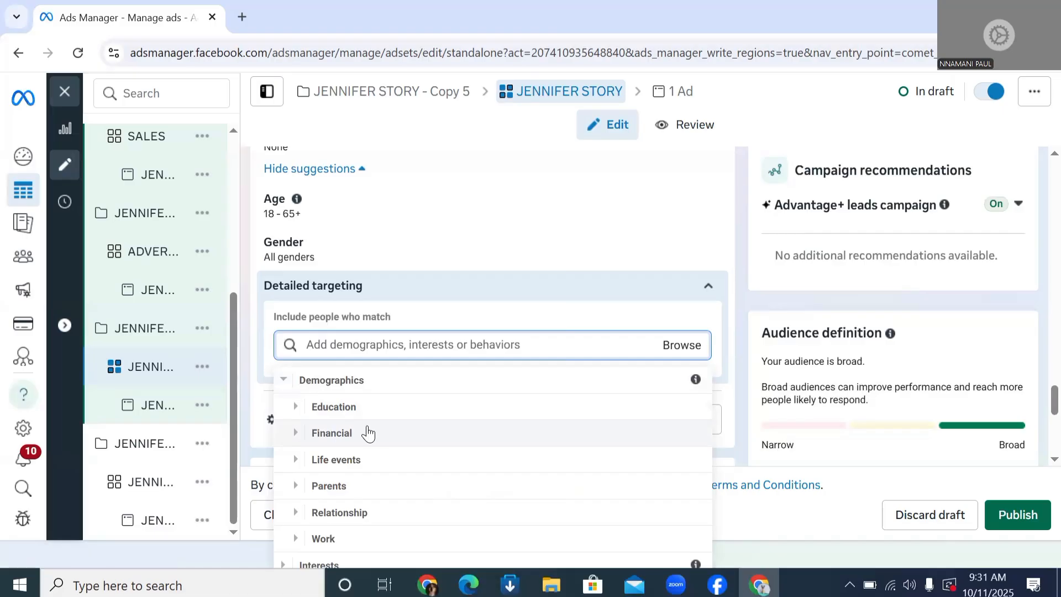
click(383, 349)
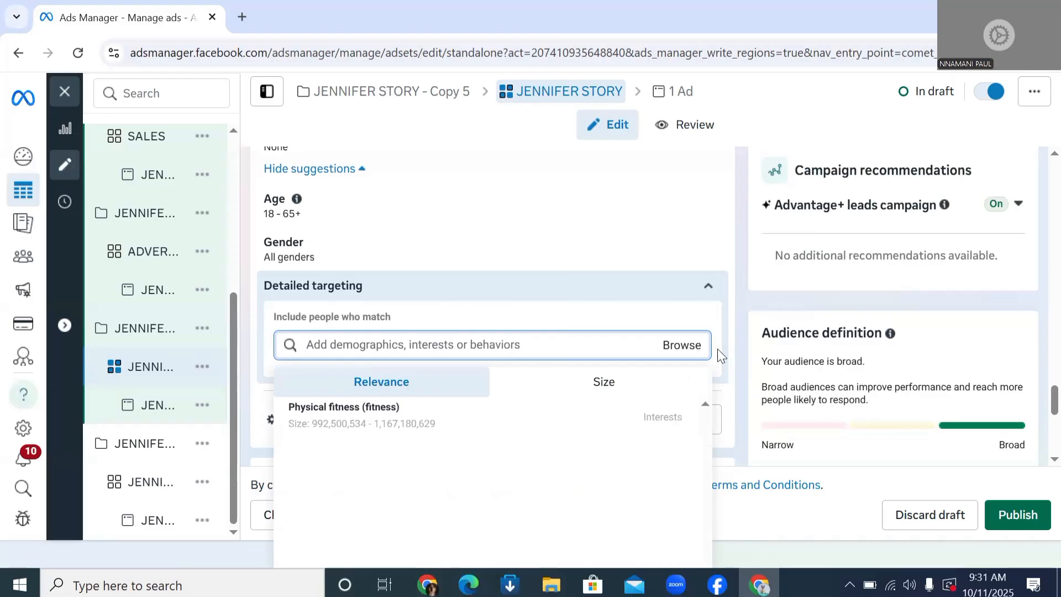
- Browse the Business and industry interests and add Entrepreneurship (business & finance) to the fifth ad set's detailed targeting
click(685, 346)
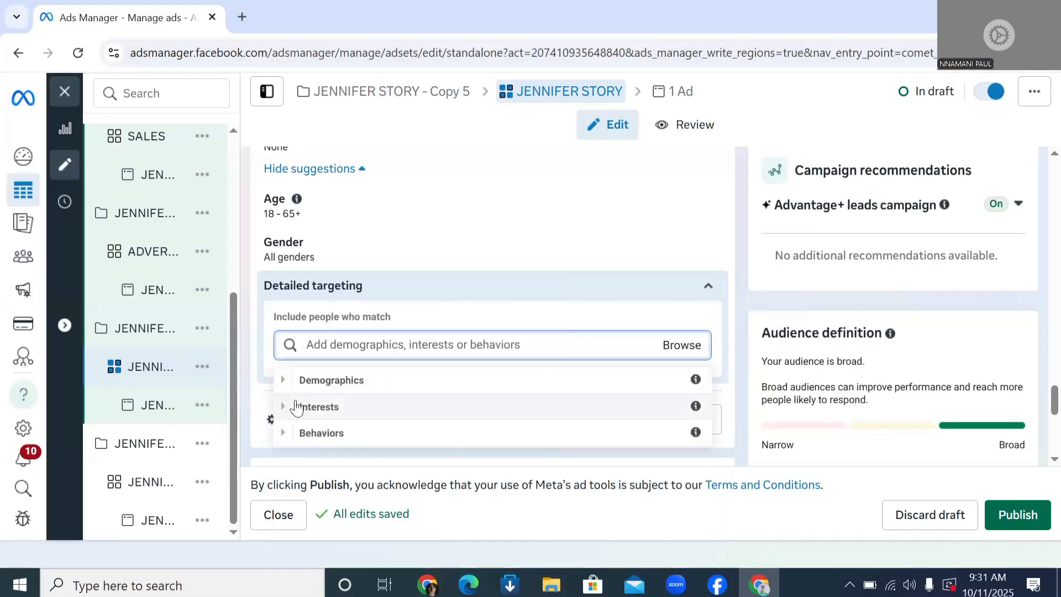
click(297, 407)
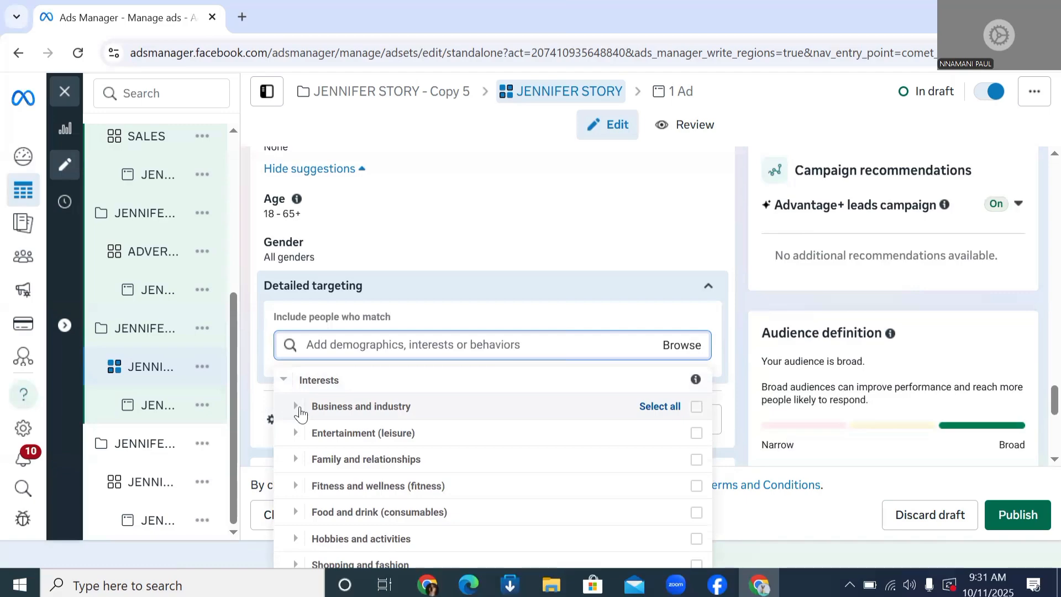
click(300, 413)
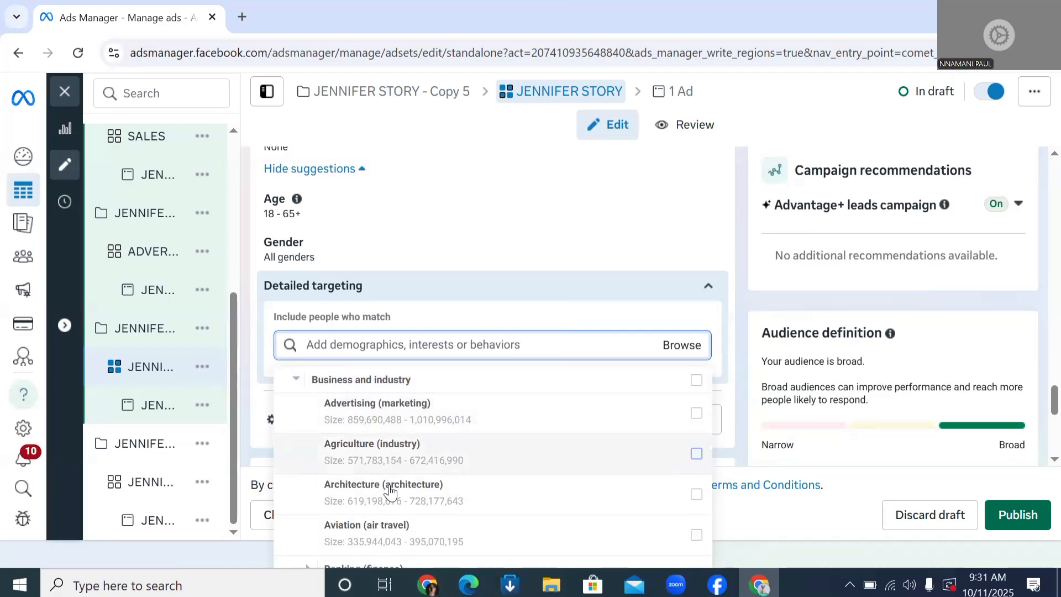
scroll(387, 489, down, 3)
scroll(391, 490, down, 3)
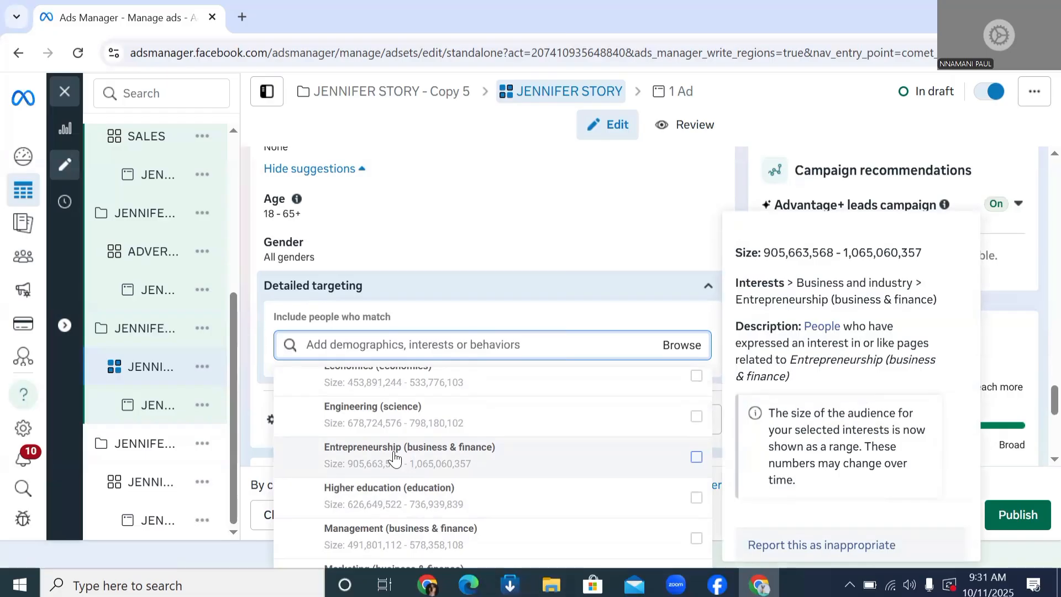
click(394, 458)
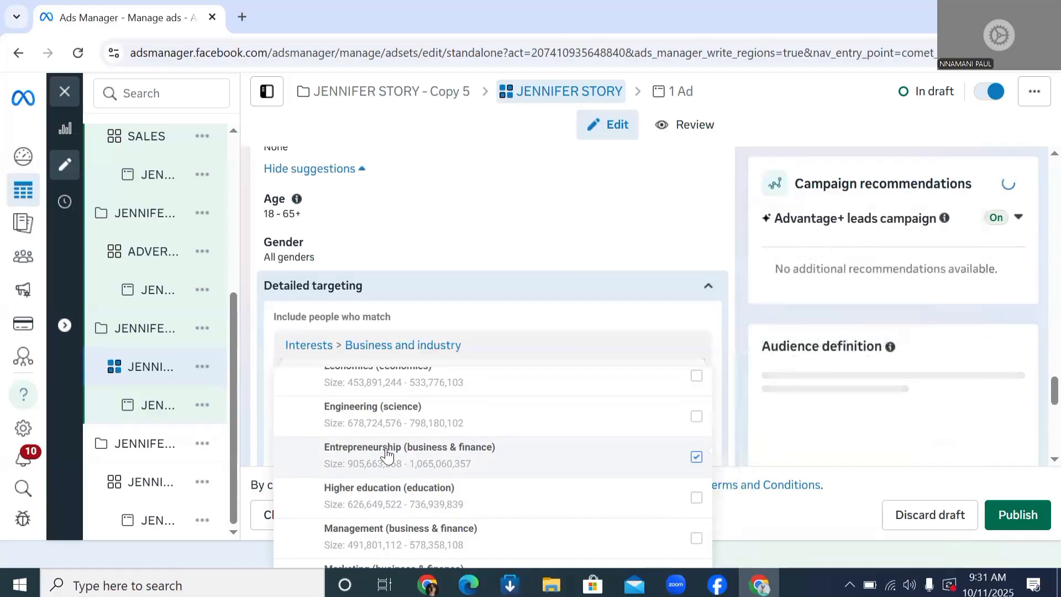
click(737, 212)
scroll(609, 341, down, 1)
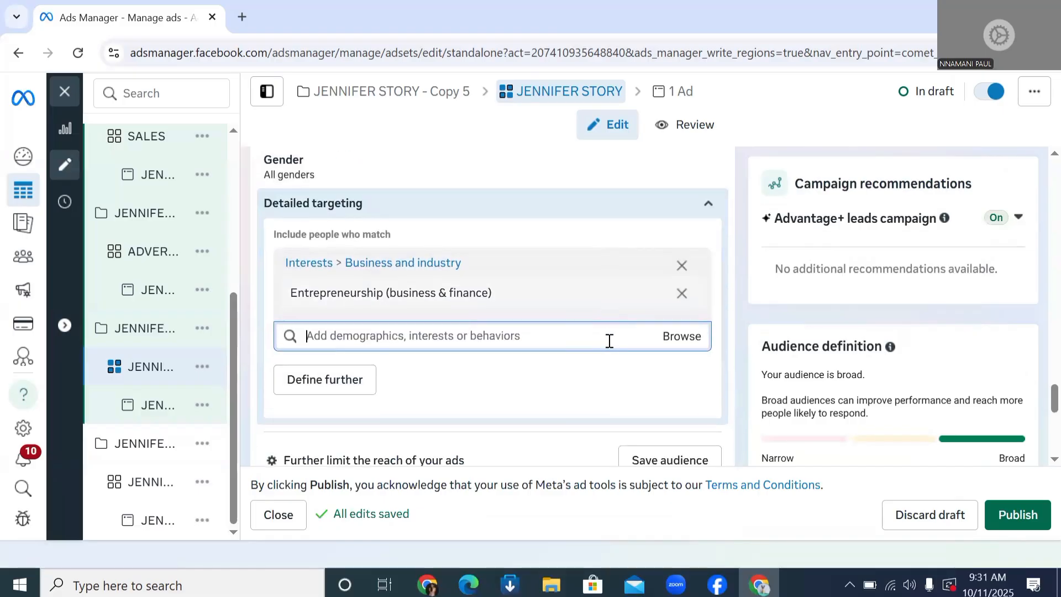
- Rename the fifth campaign copy's ad set as ENTREPRENEUR
scroll(503, 259, up, 5)
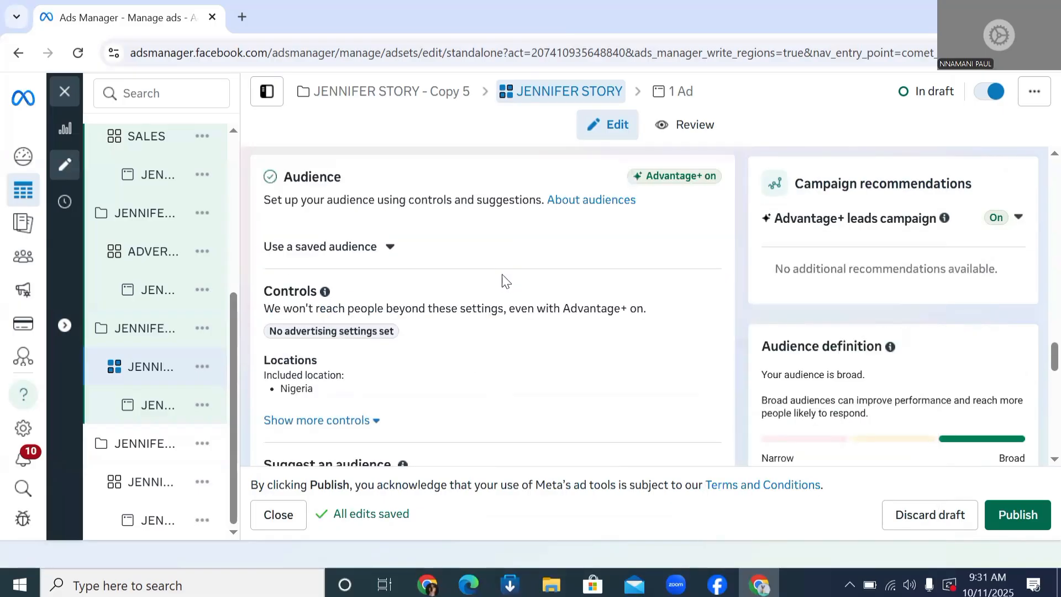
scroll(503, 279, up, 15)
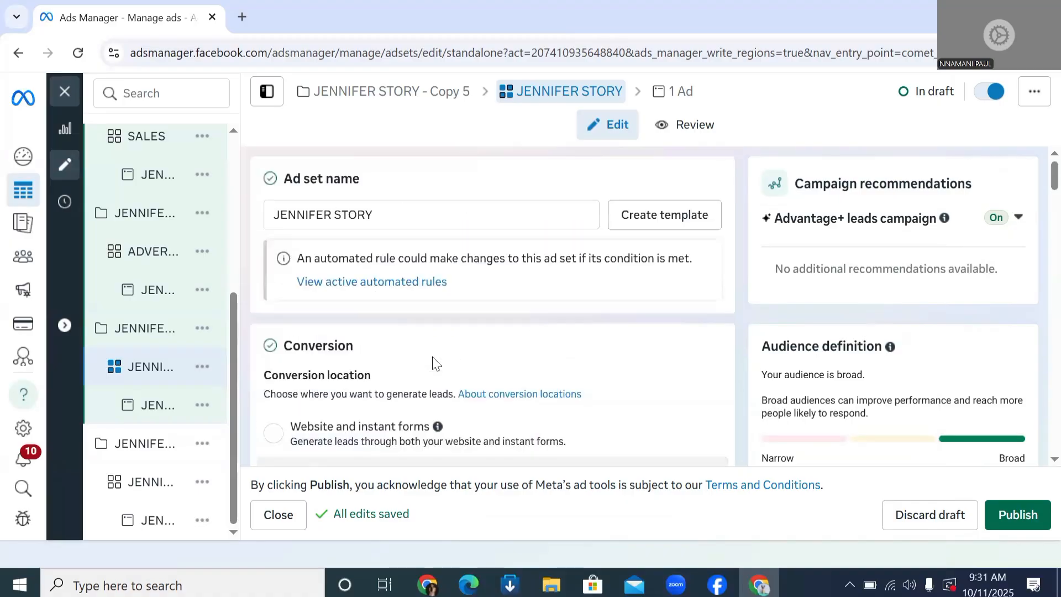
triple_click(418, 212)
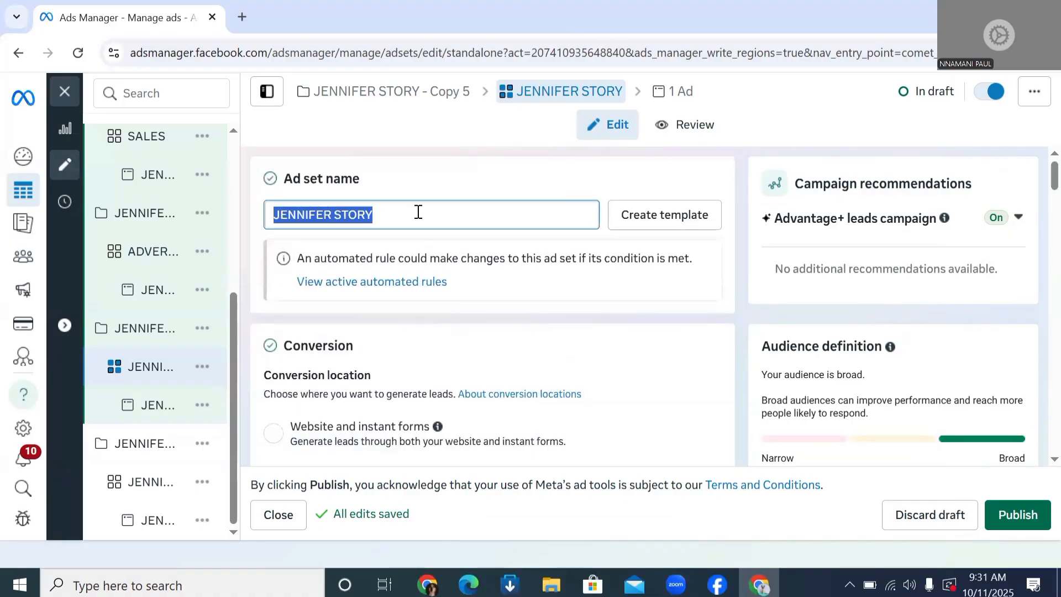
text(ENT)
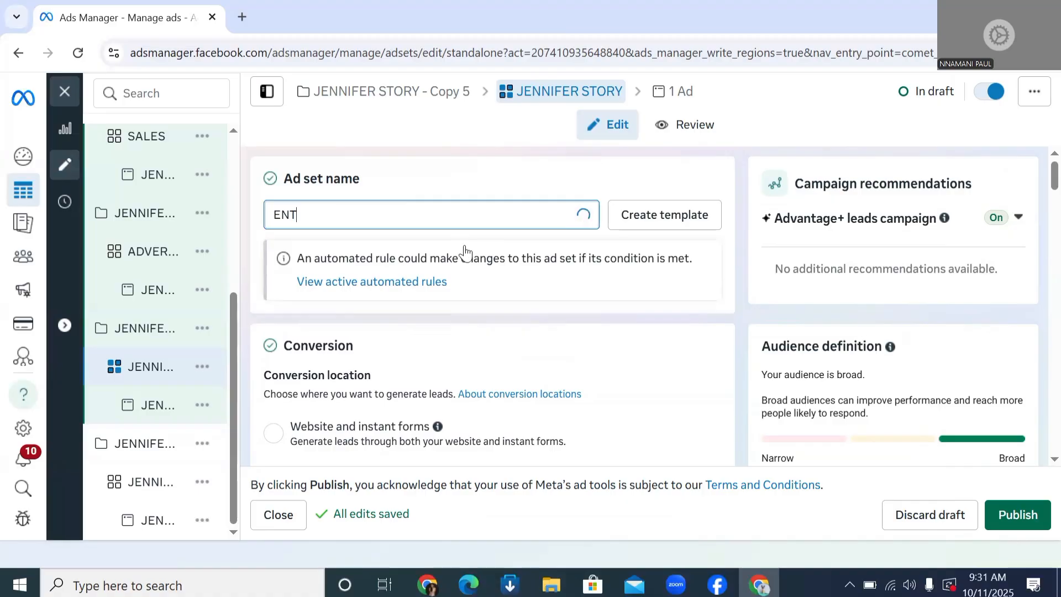
text(RE)
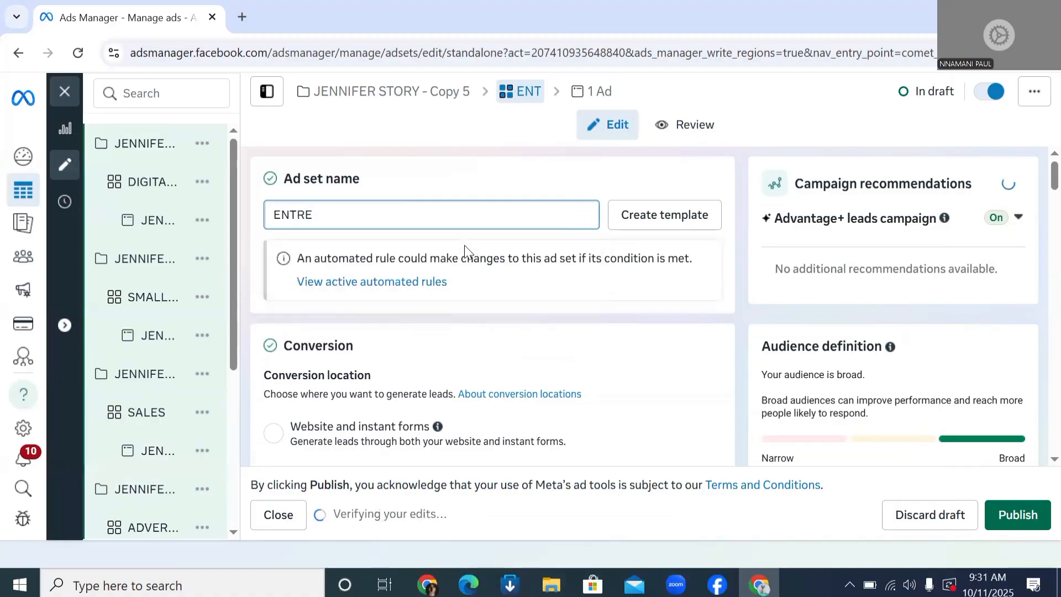
text(PRENEUR)
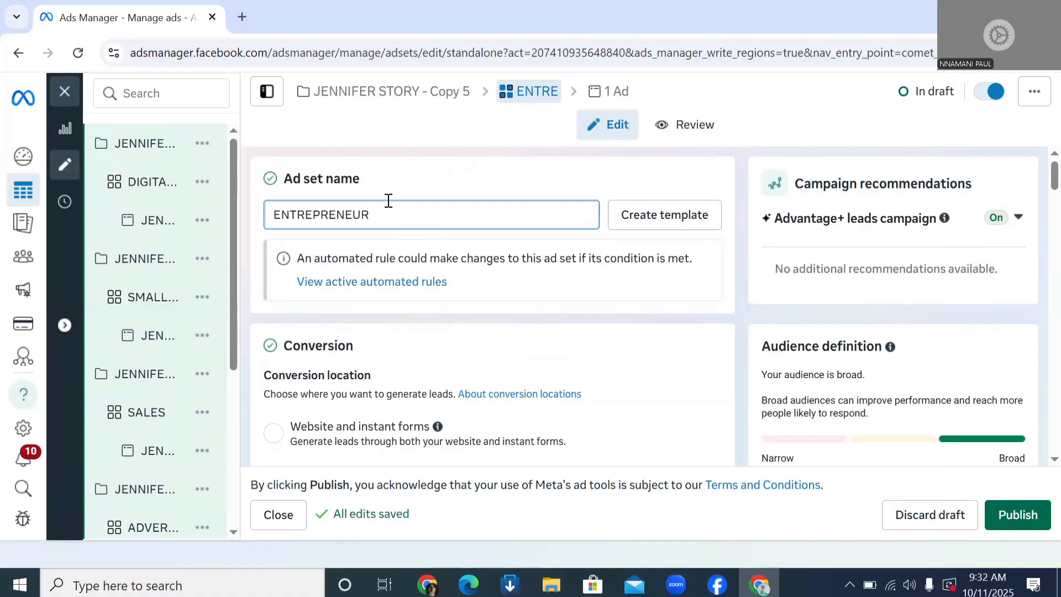
- Open the Copy 4 campaign's ad set and remove the Digital marketing (marketing) interest from its detailed targeting
scroll(384, 244, down, 5)
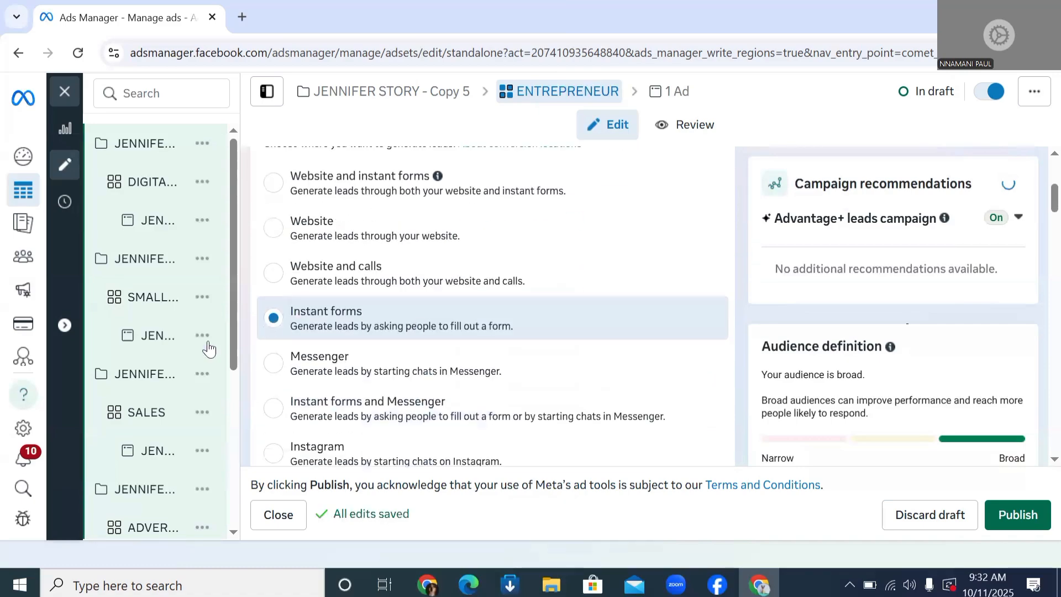
scroll(262, 389, down, 15)
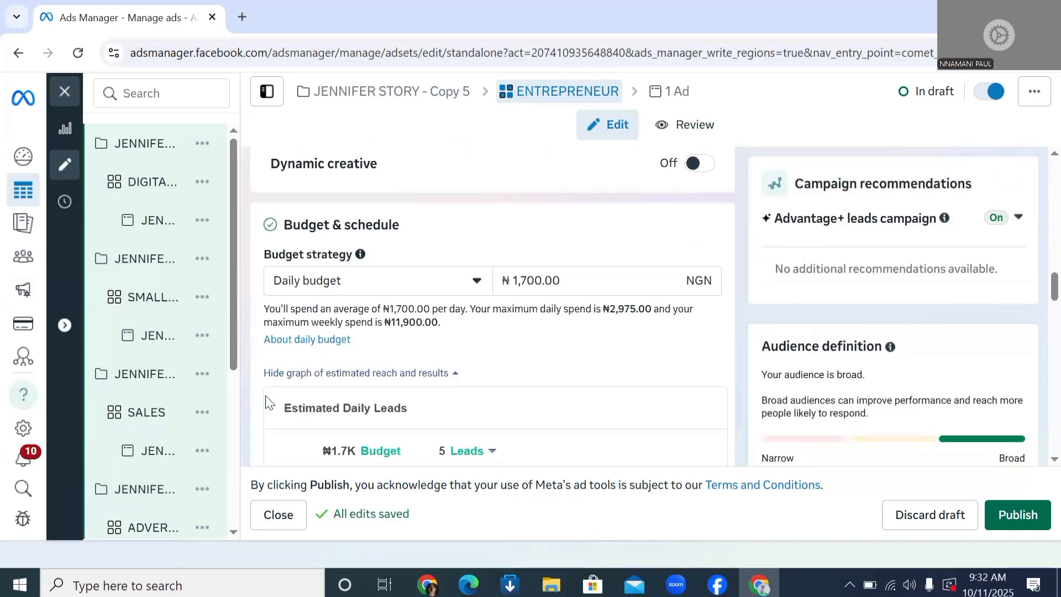
scroll(274, 406, down, 5)
scroll(119, 454, down, 5)
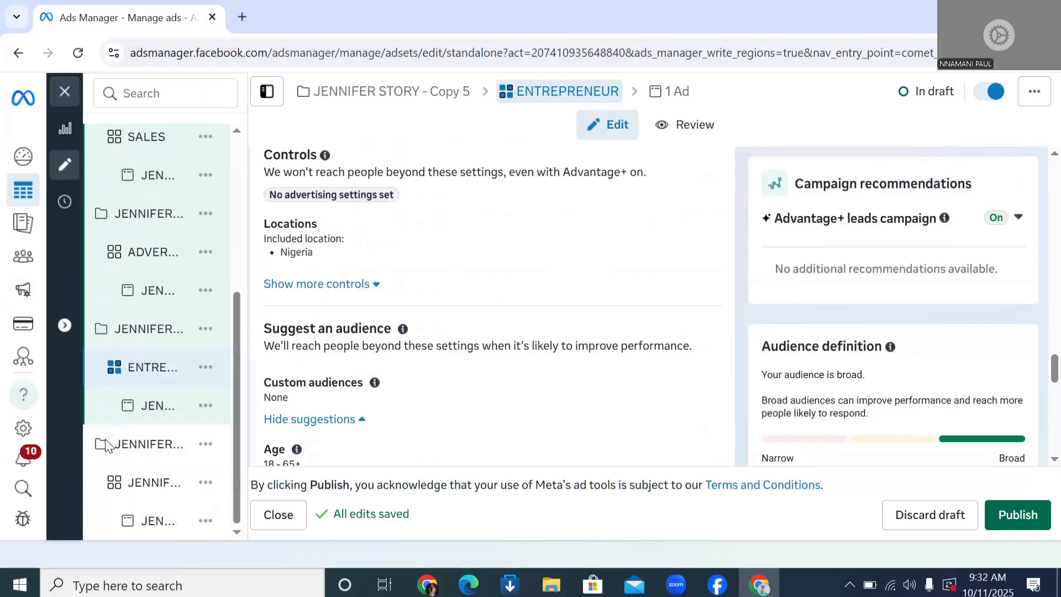
click(161, 478)
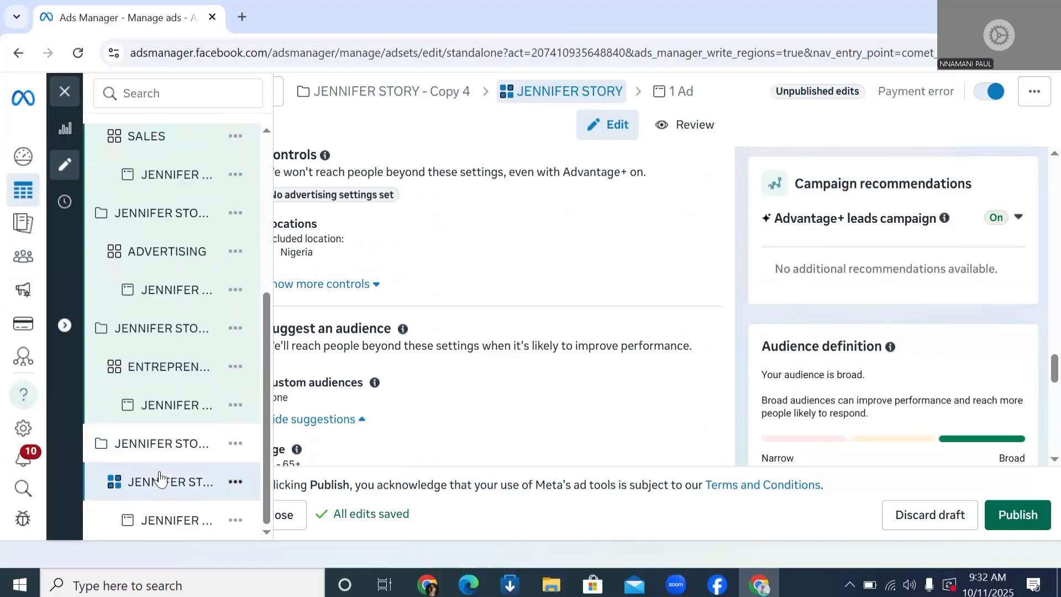
scroll(434, 329, down, 4)
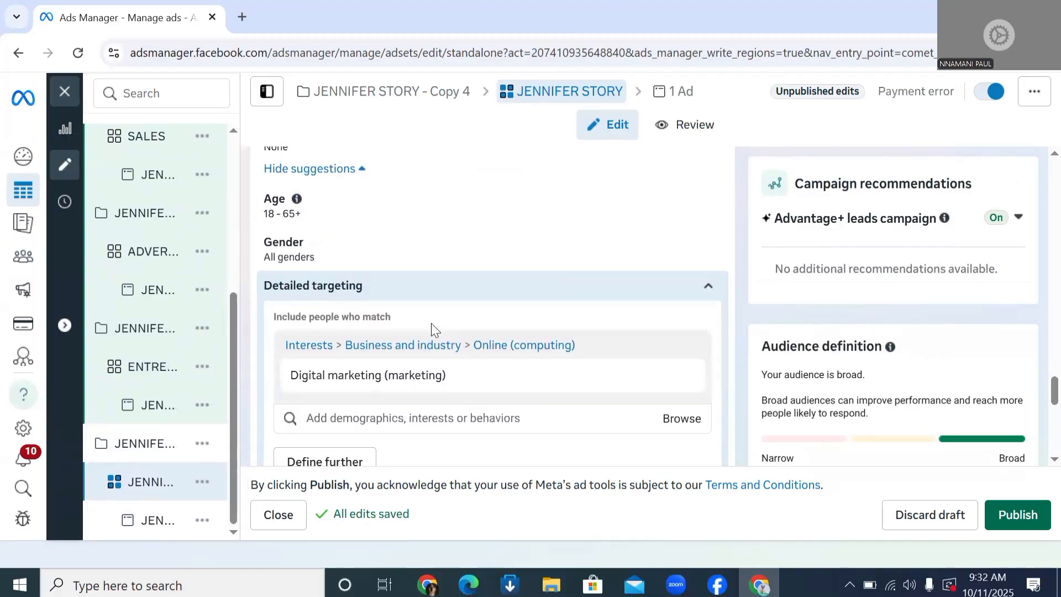
mouse_move(403, 379)
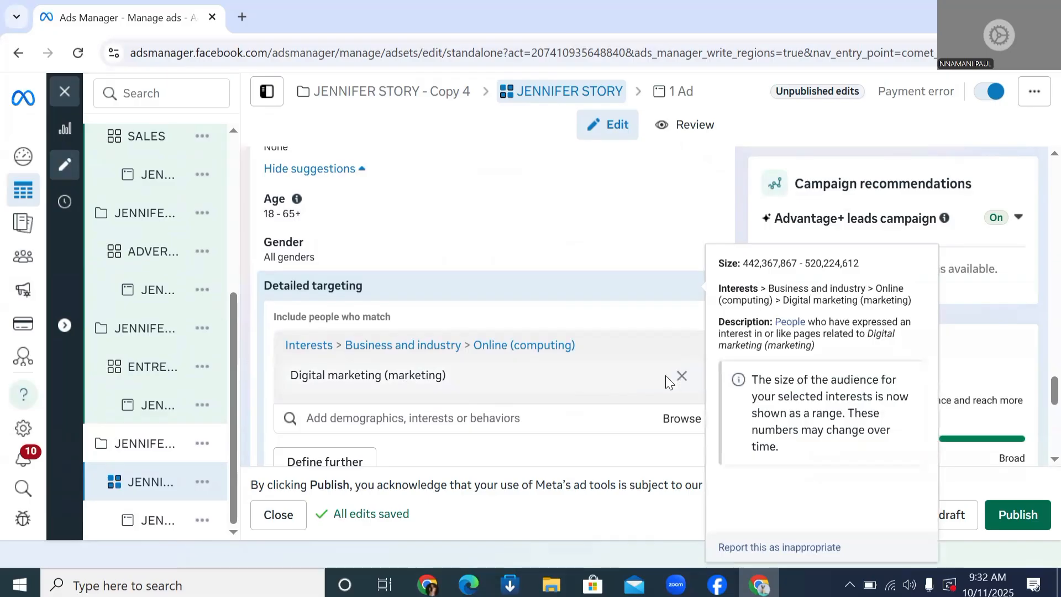
click(682, 377)
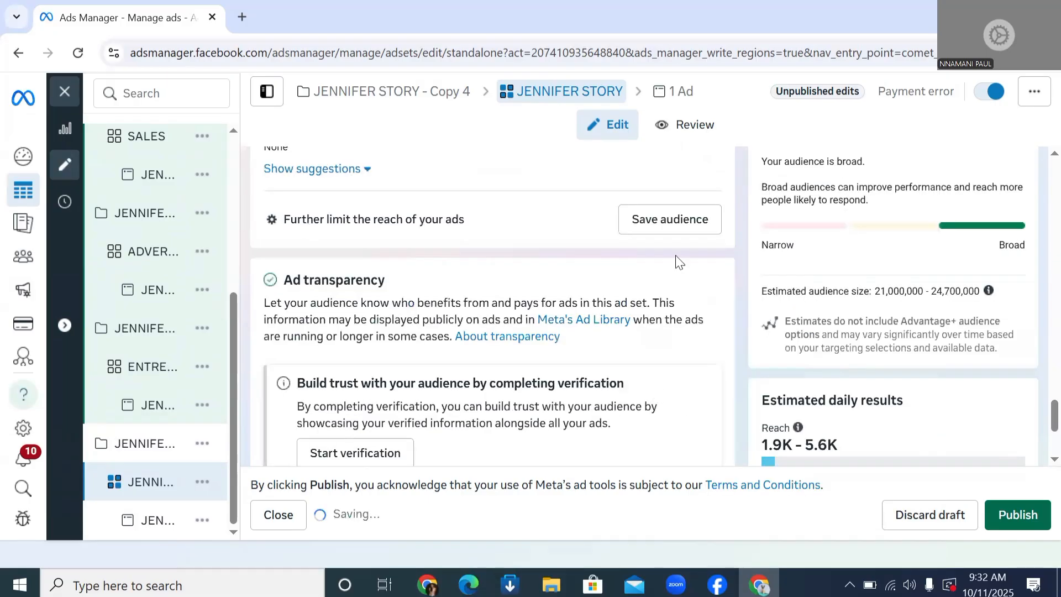
- Expand the audience suggestions of the Copy 4 ad set and look through the Digital activities options under Behaviors
scroll(543, 299, up, 3)
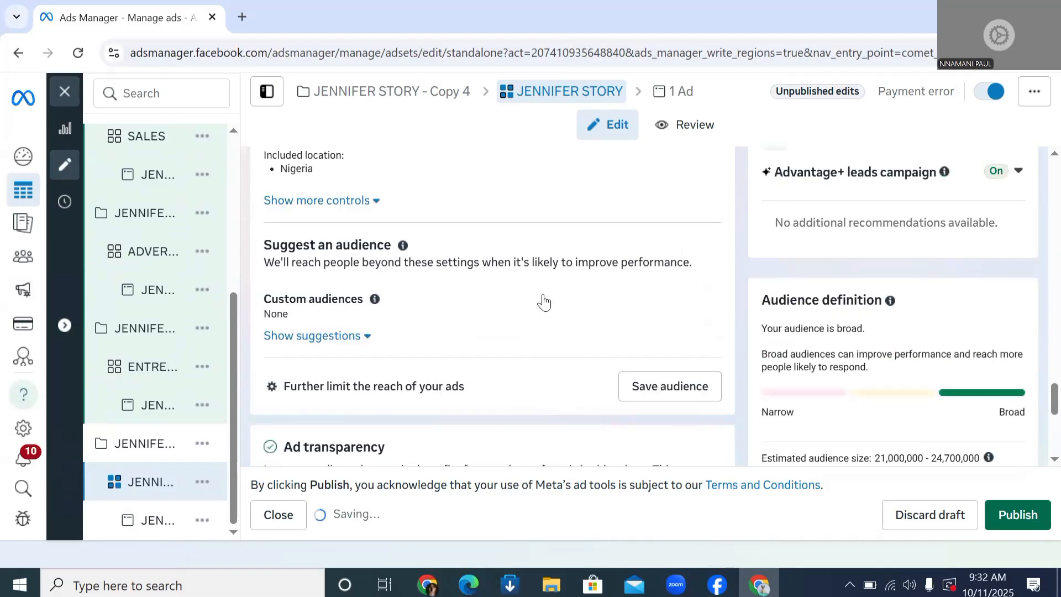
click(314, 337)
scroll(553, 324, down, 3)
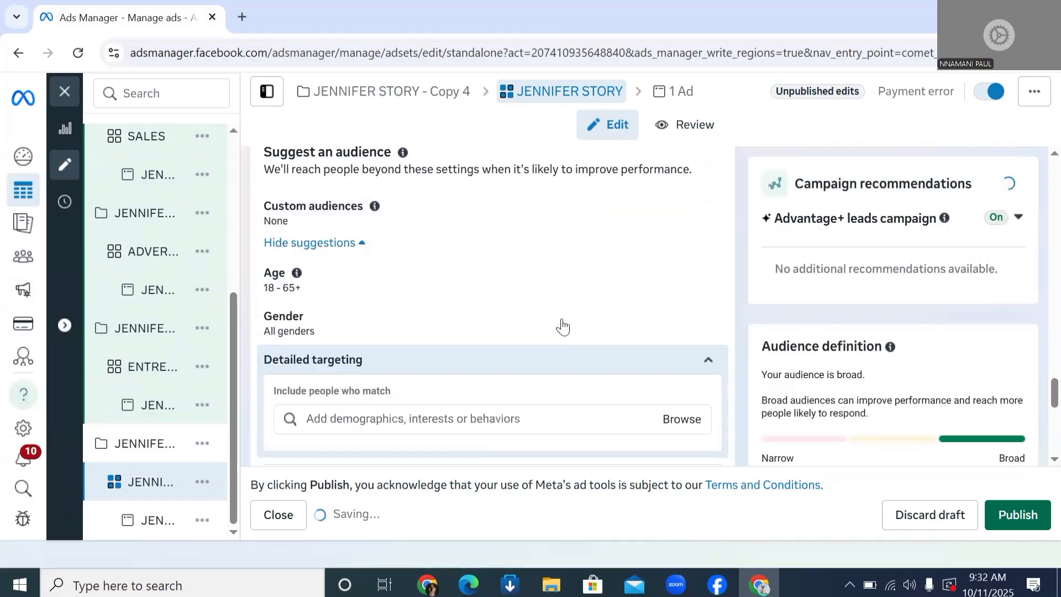
click(680, 353)
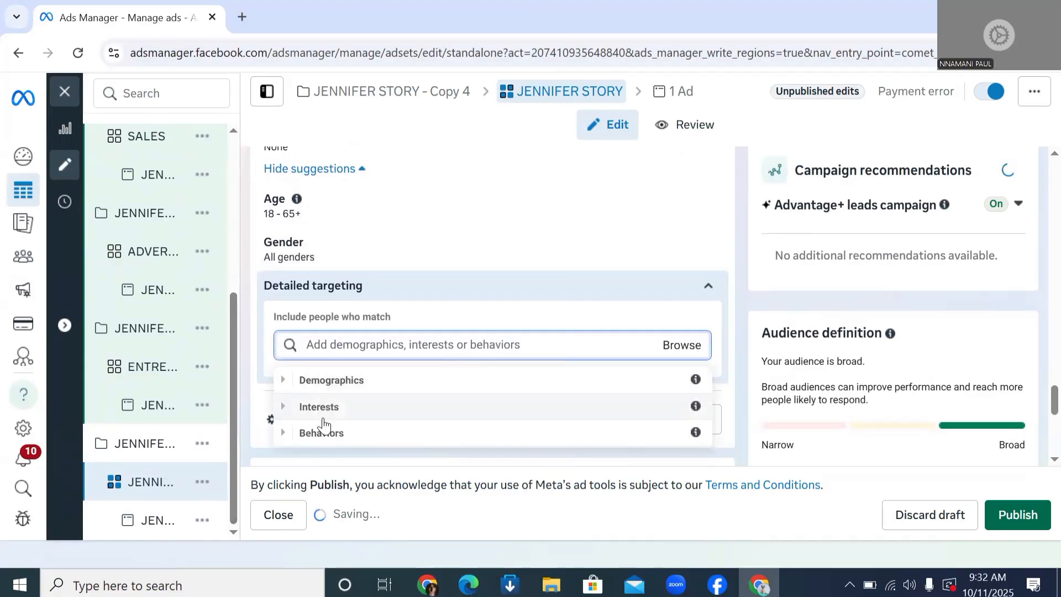
click(290, 433)
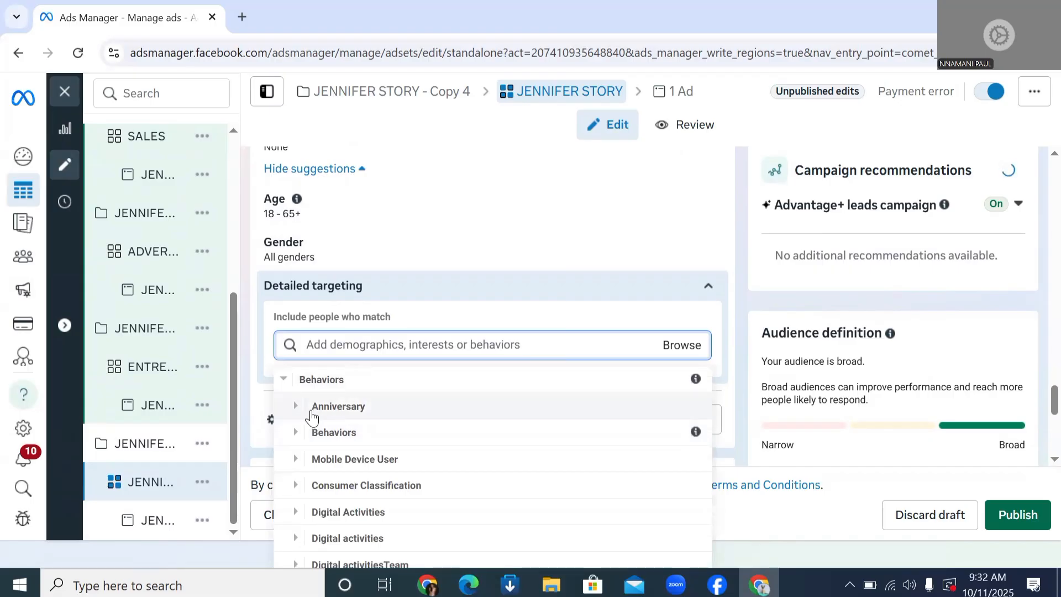
scroll(406, 464, down, 2)
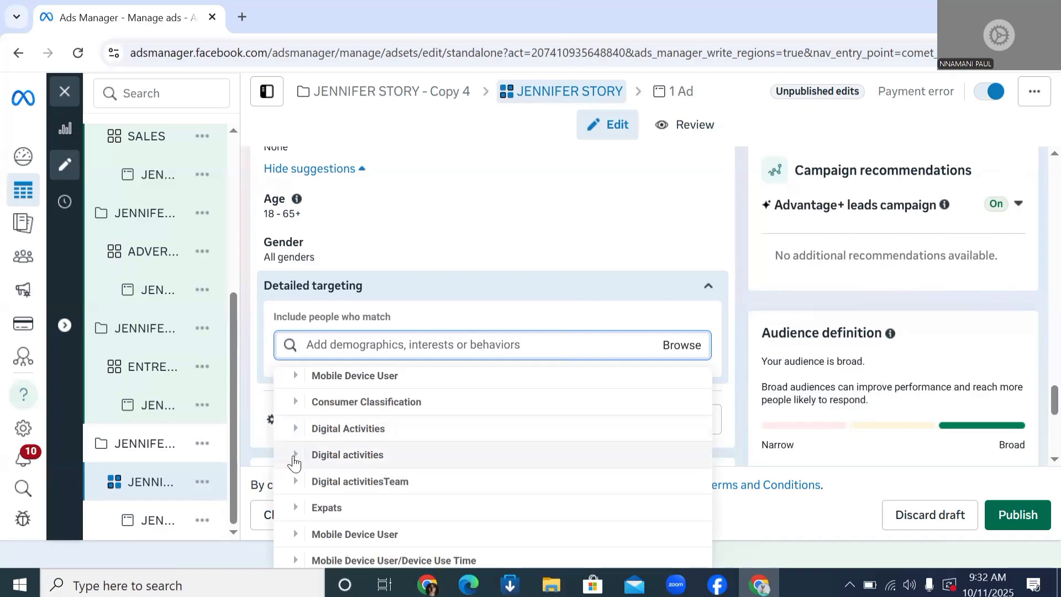
click(294, 459)
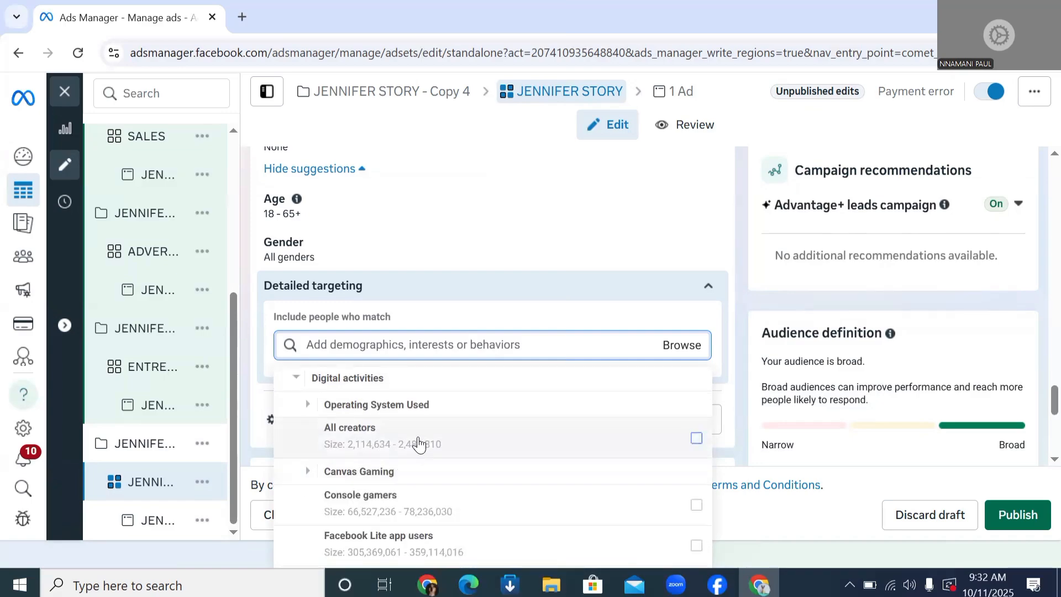
scroll(376, 467, down, 3)
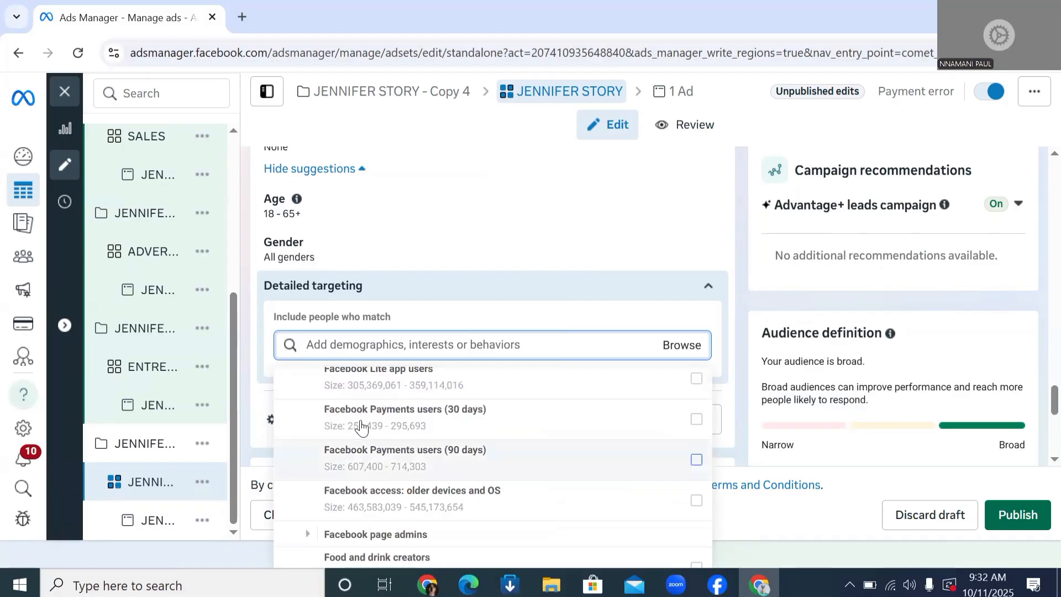
scroll(360, 427, up, 2)
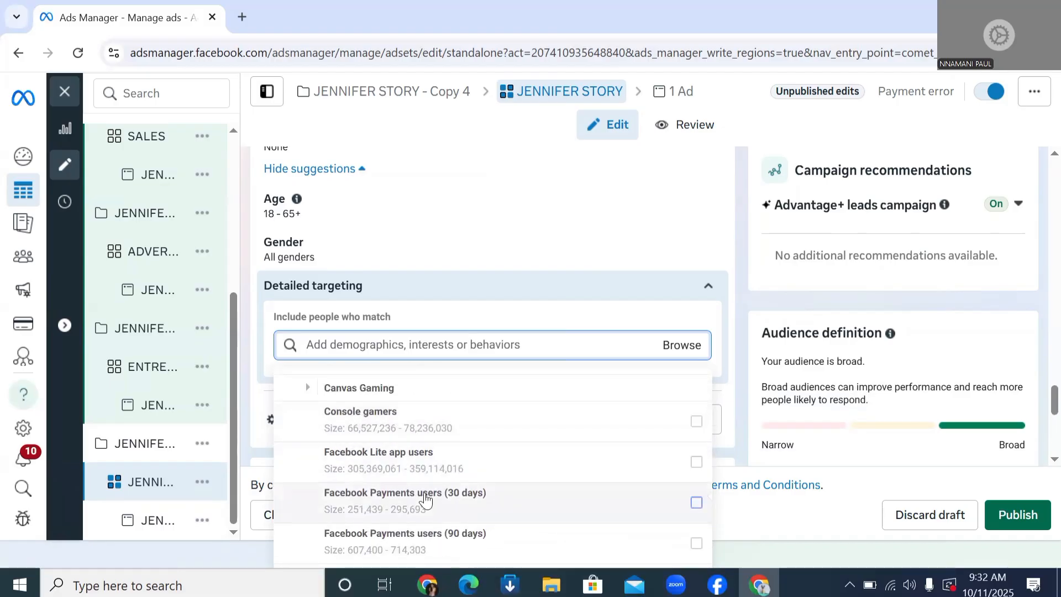
scroll(424, 500, down, 2)
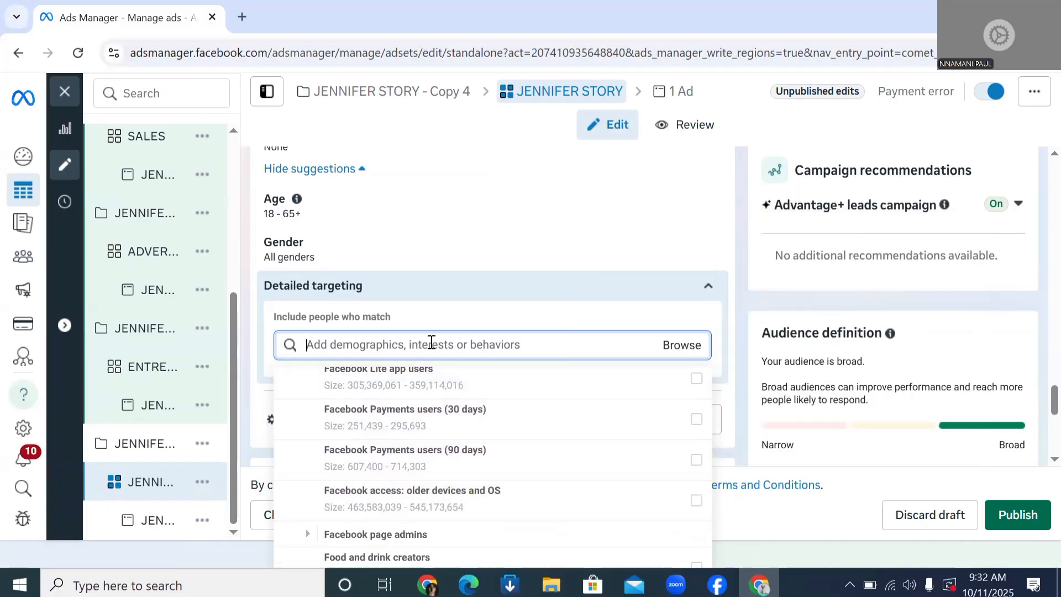
- Search the detailed targeting options for ENGAGED SHOPP and add the Engaged Shoppers behavior to the Copy 4 ad set
click(437, 344)
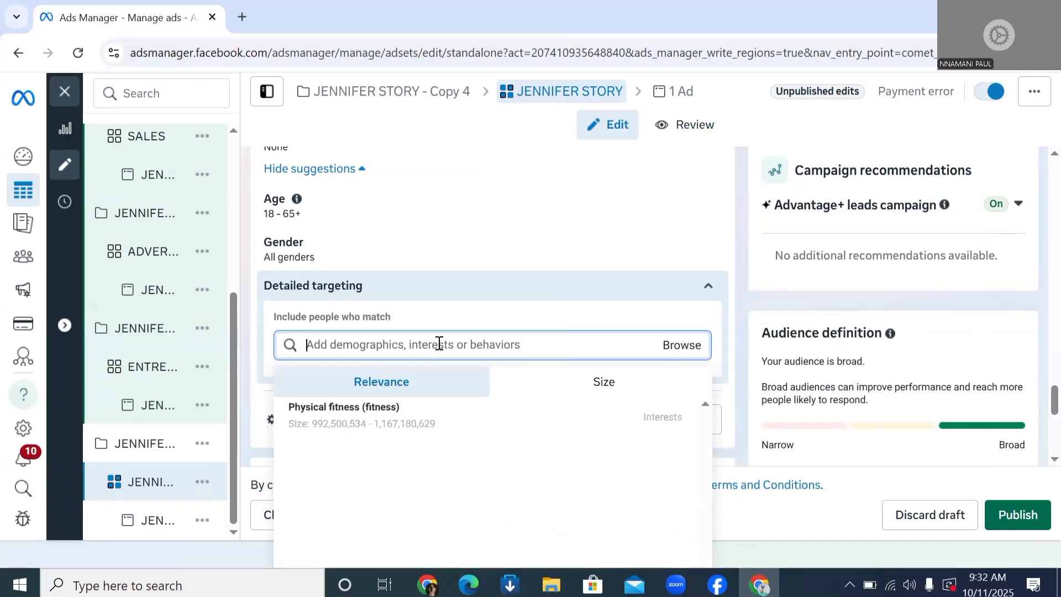
text(ENGS)
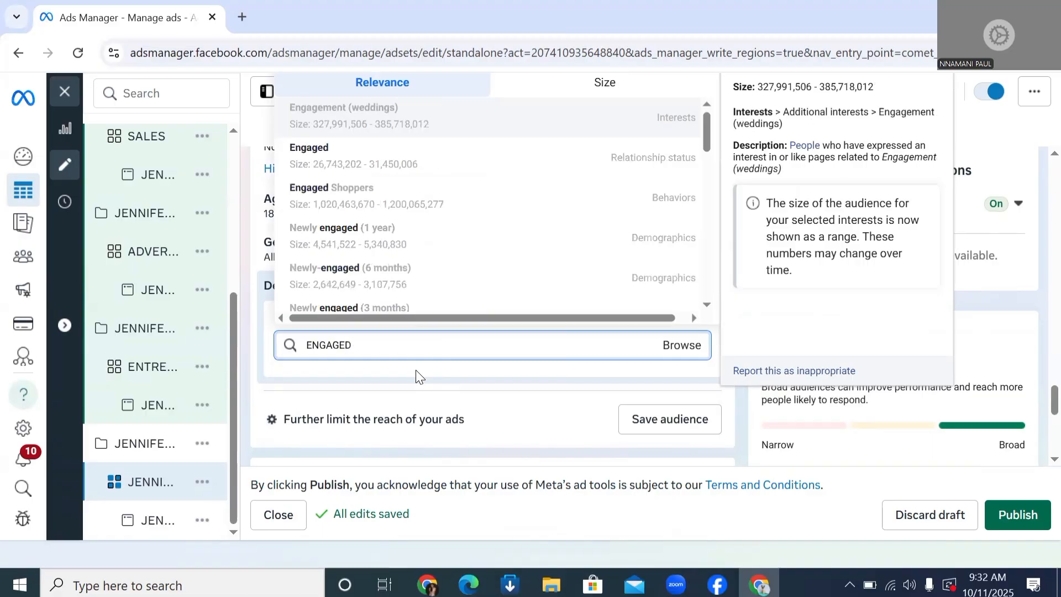
text(SHOPP)
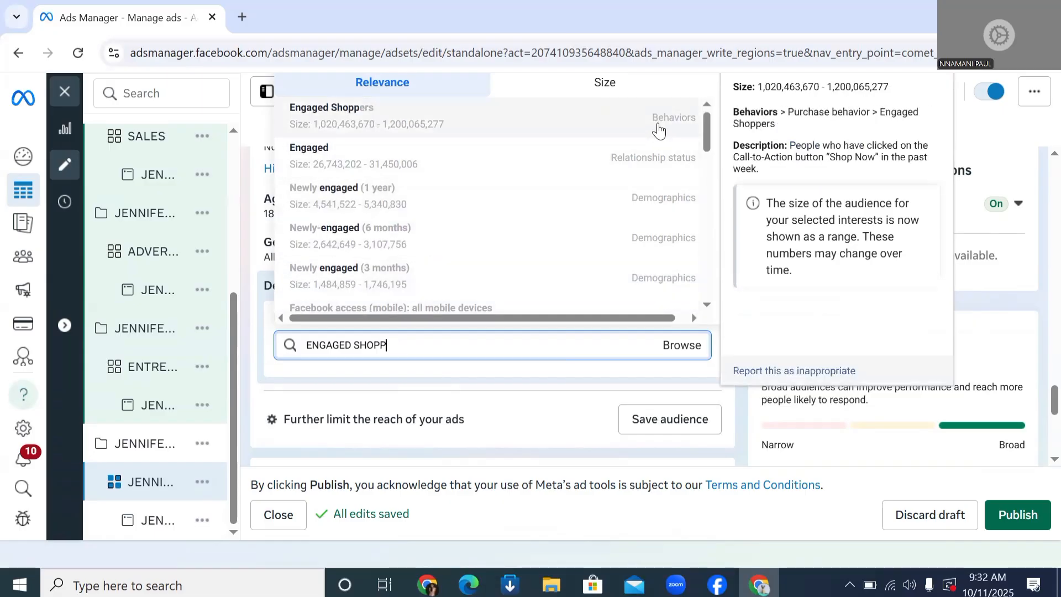
click(509, 133)
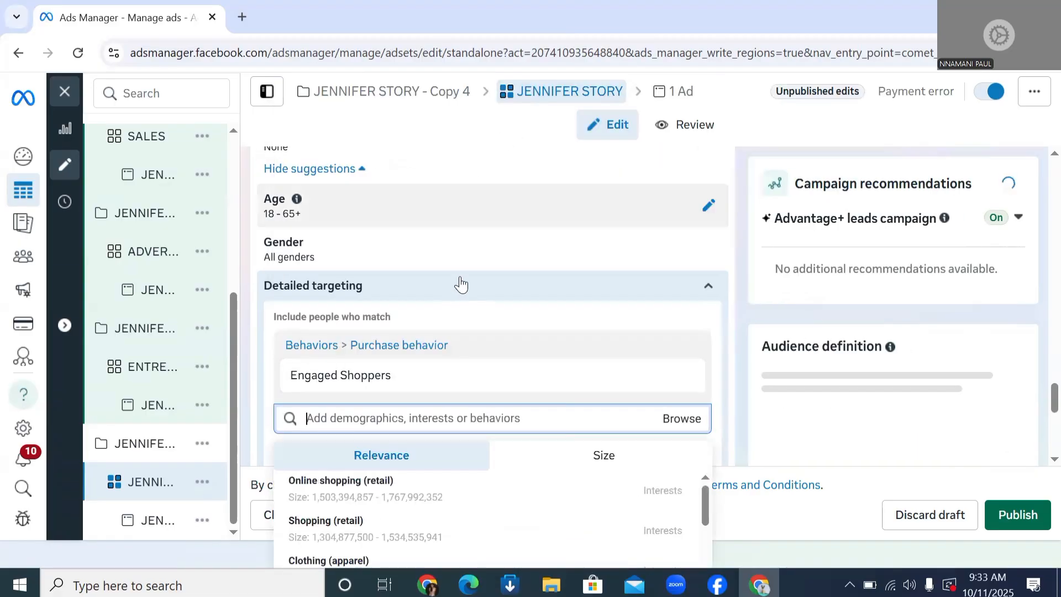
- Rename the Copy 4 campaign's ad set as ENGAGED SHOPPER
scroll(458, 279, up, 5)
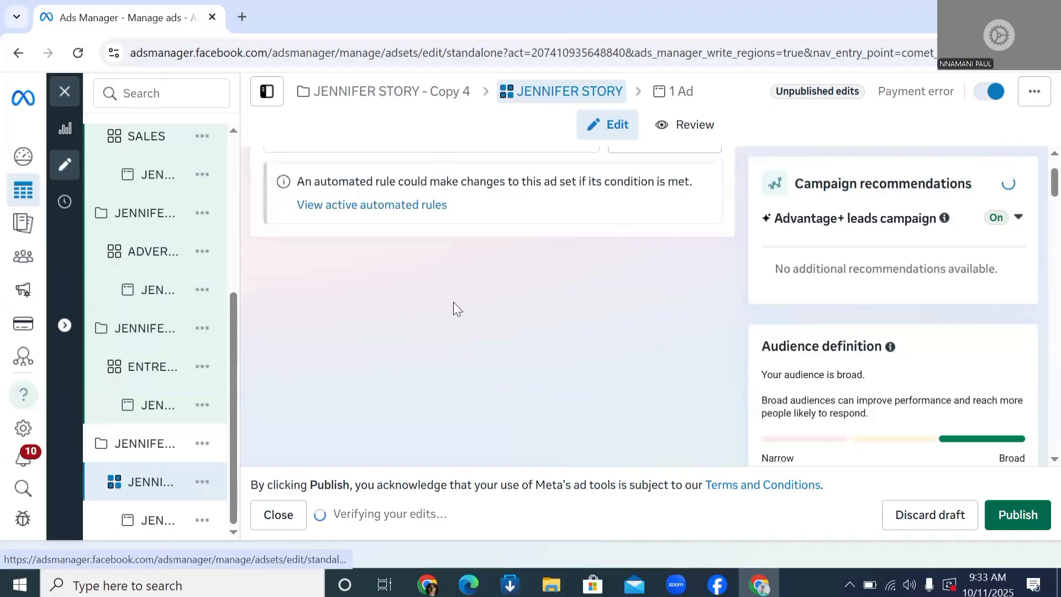
triple_click(427, 215)
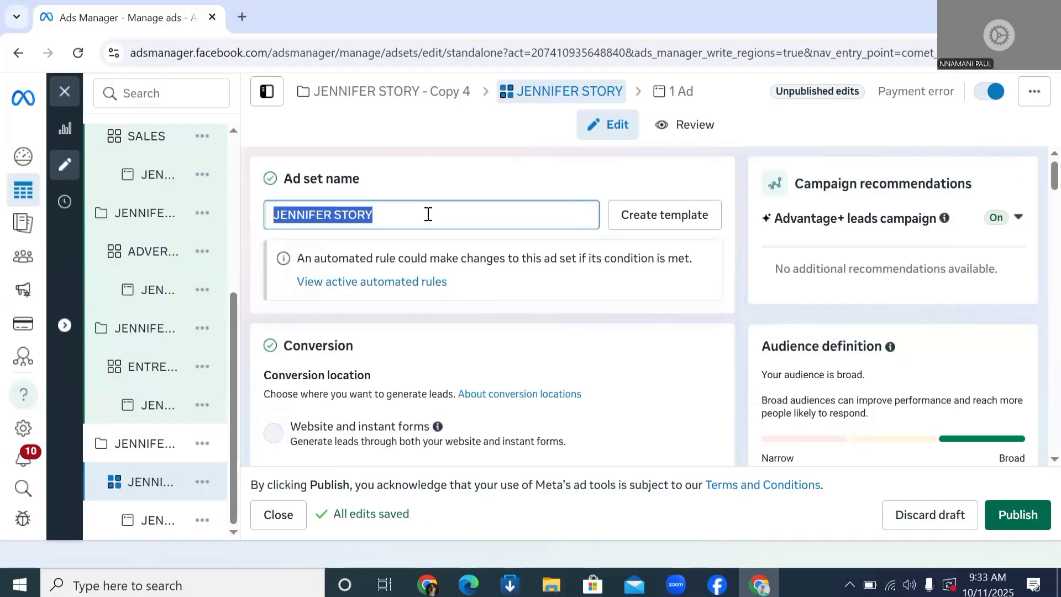
text(ENGA)
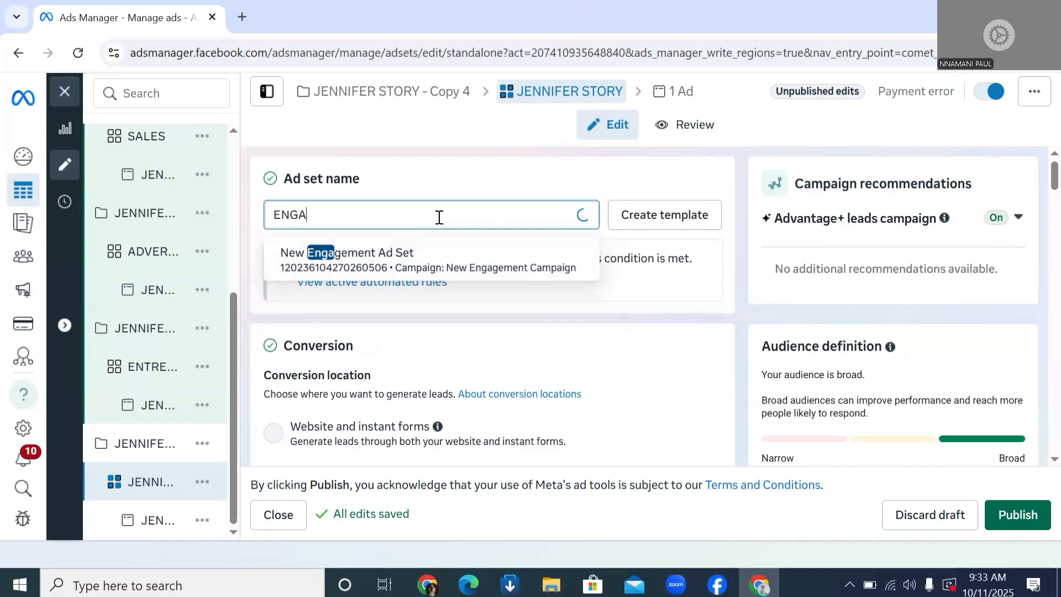
text(GED SH)
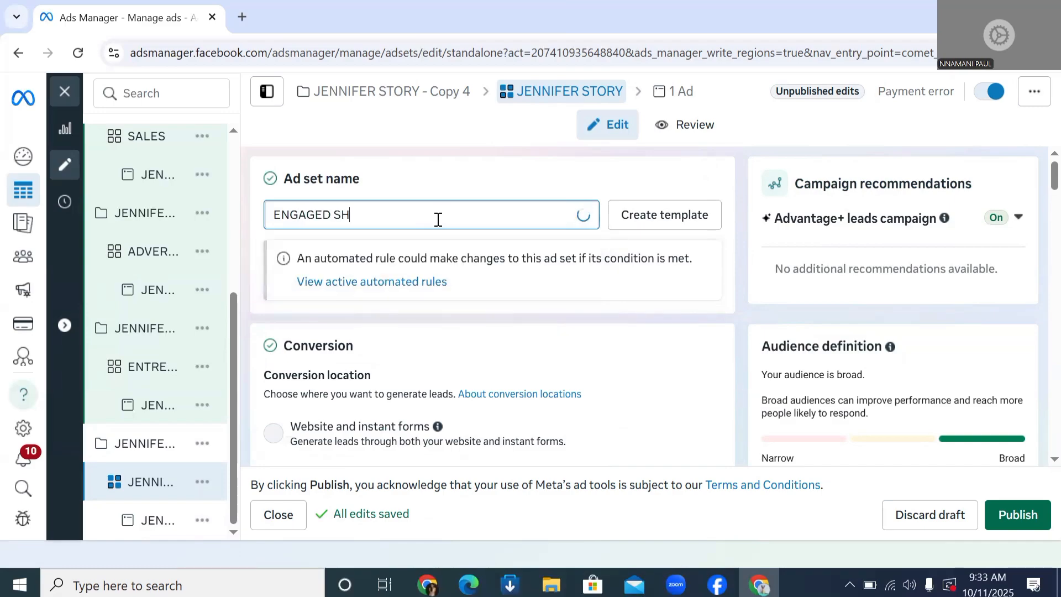
text(OPPER)
- Close the ad set editor without publishing the drafts and return to the campaigns list
scroll(352, 227, down, 20)
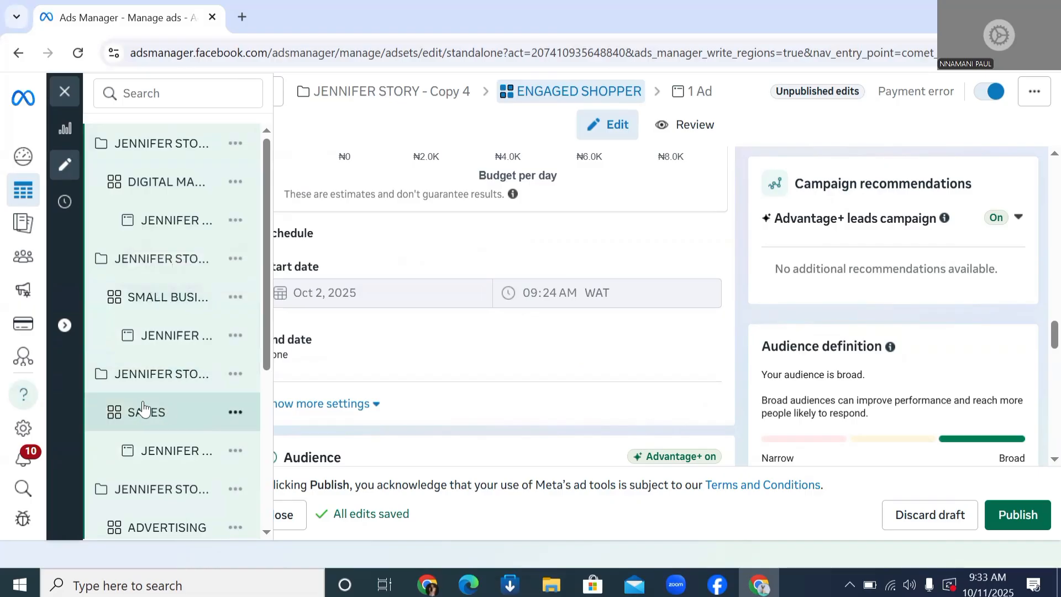
scroll(150, 421, down, 1)
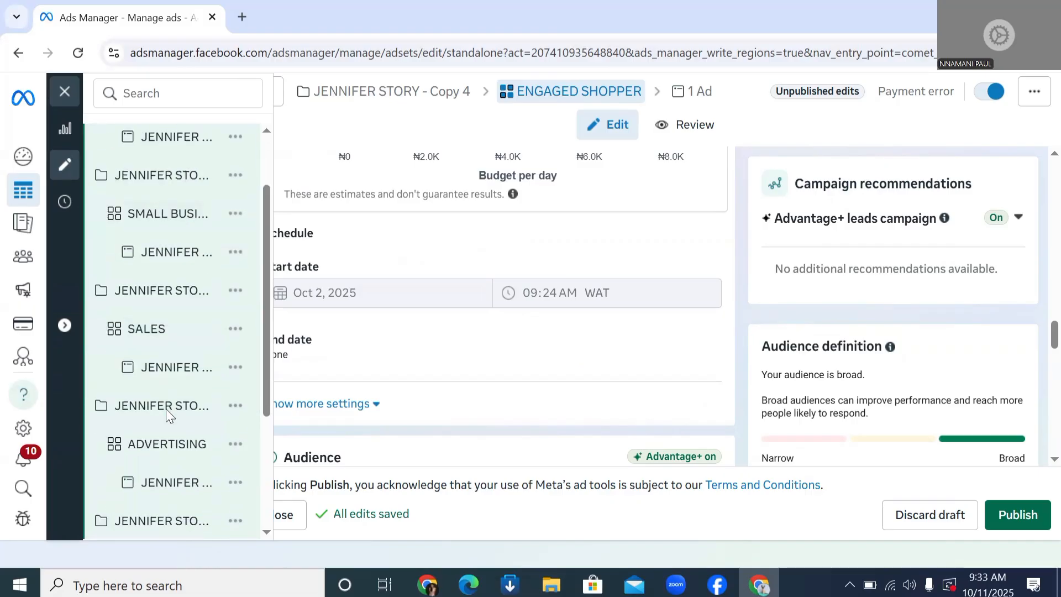
scroll(166, 449, down, 2)
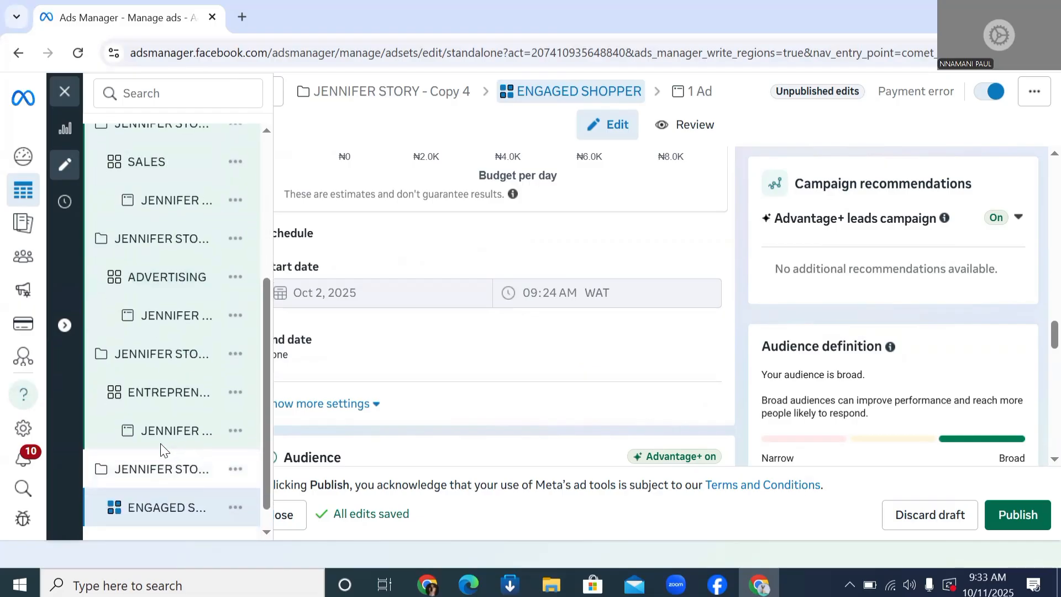
scroll(237, 412, down, 1)
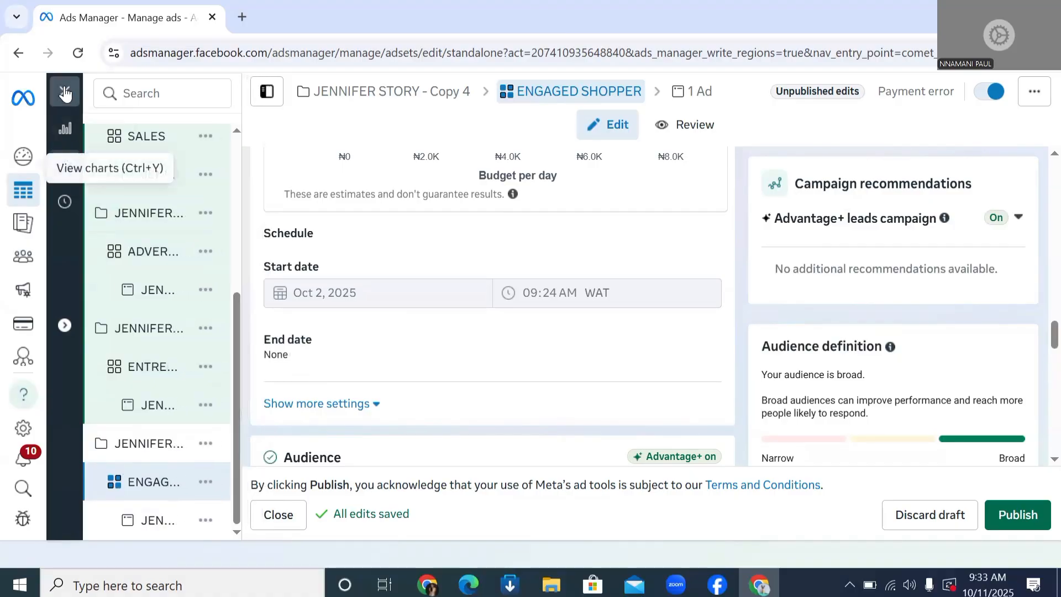
click(78, 95)
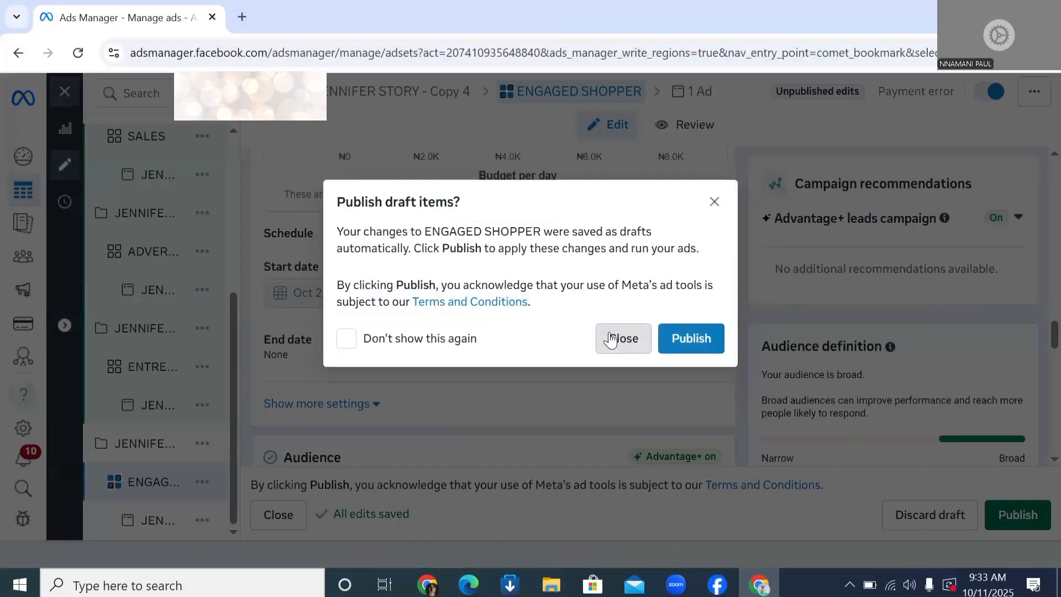
click(613, 338)
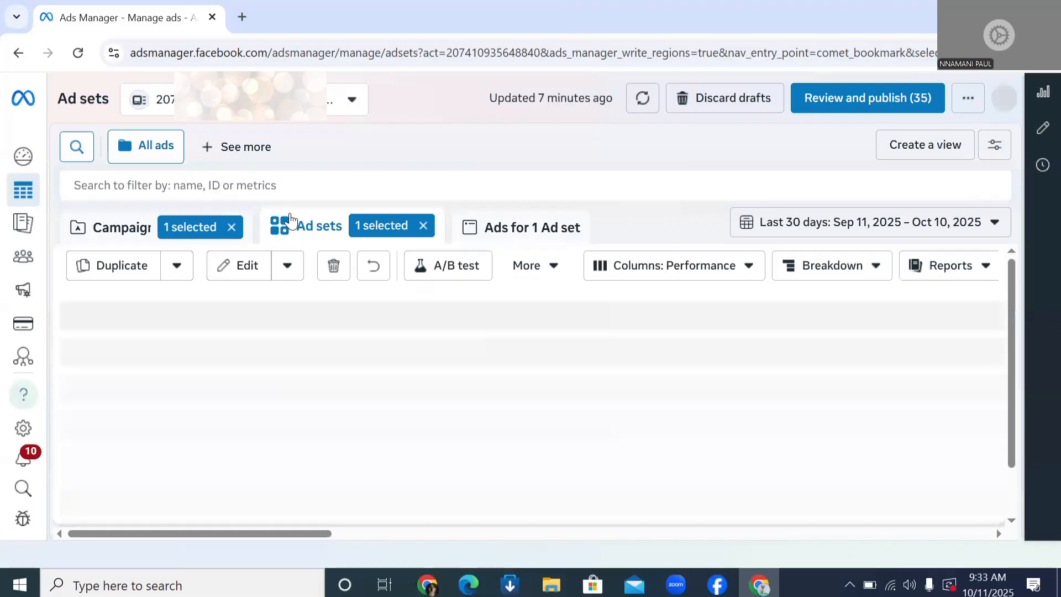
click(133, 233)
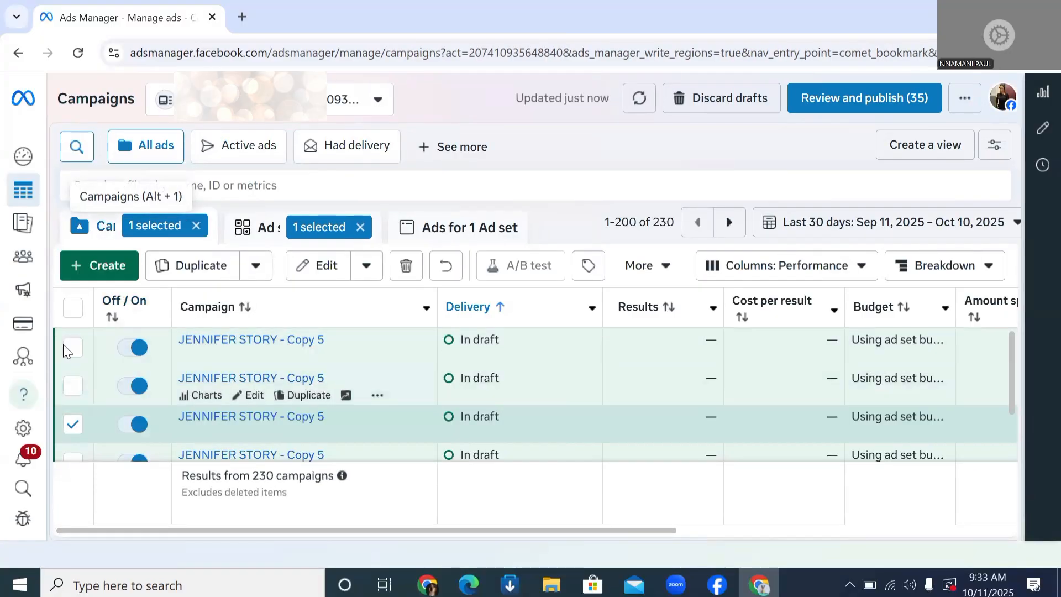
- Select the remaining draft Copy 5 campaigns so that all five are selected, leaving TEST CAMP and CAROUSEL AD out
click(72, 348)
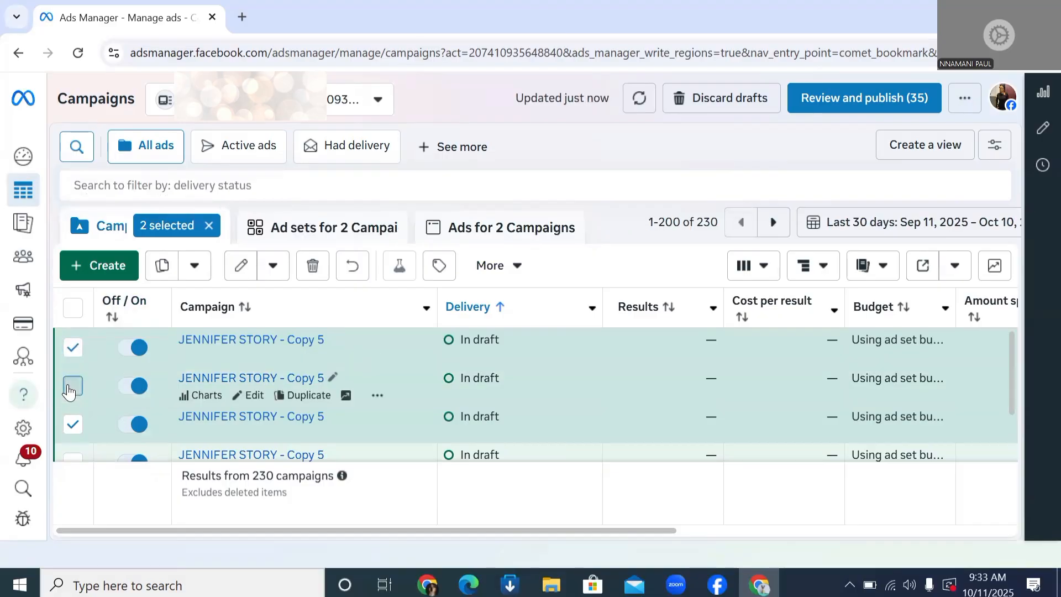
click(69, 385)
scroll(78, 397, down, 1)
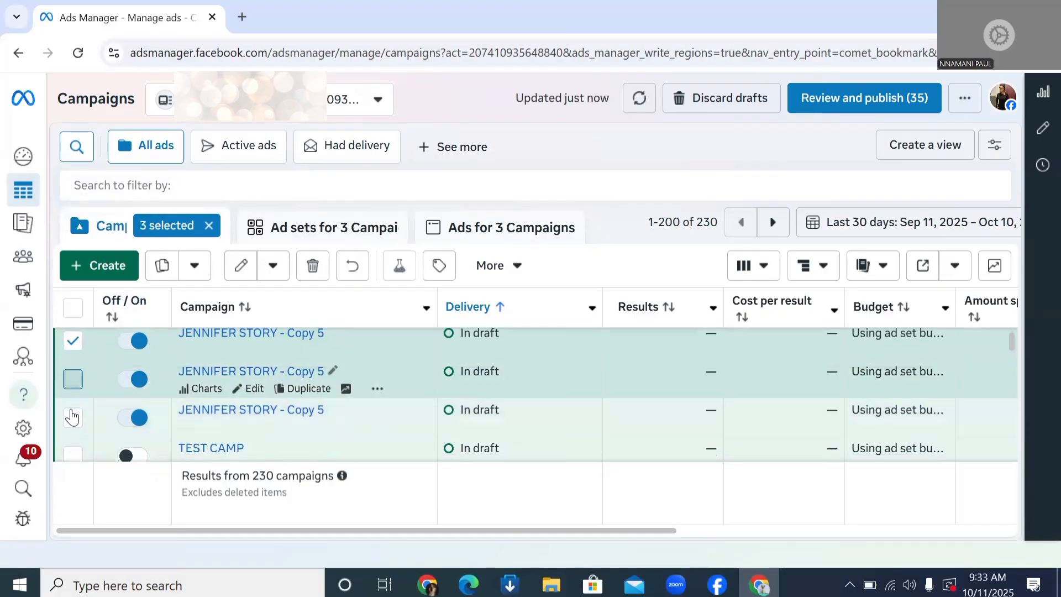
click(73, 381)
scroll(72, 409, down, 1)
click(72, 410)
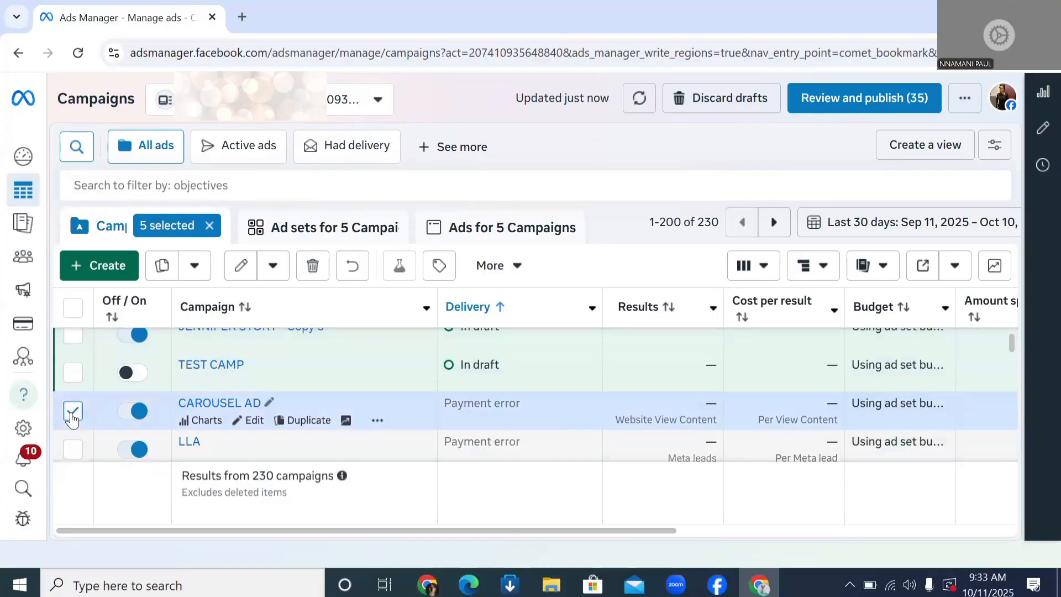
click(72, 411)
scroll(124, 392, up, 2)
scroll(100, 398, up, 1)
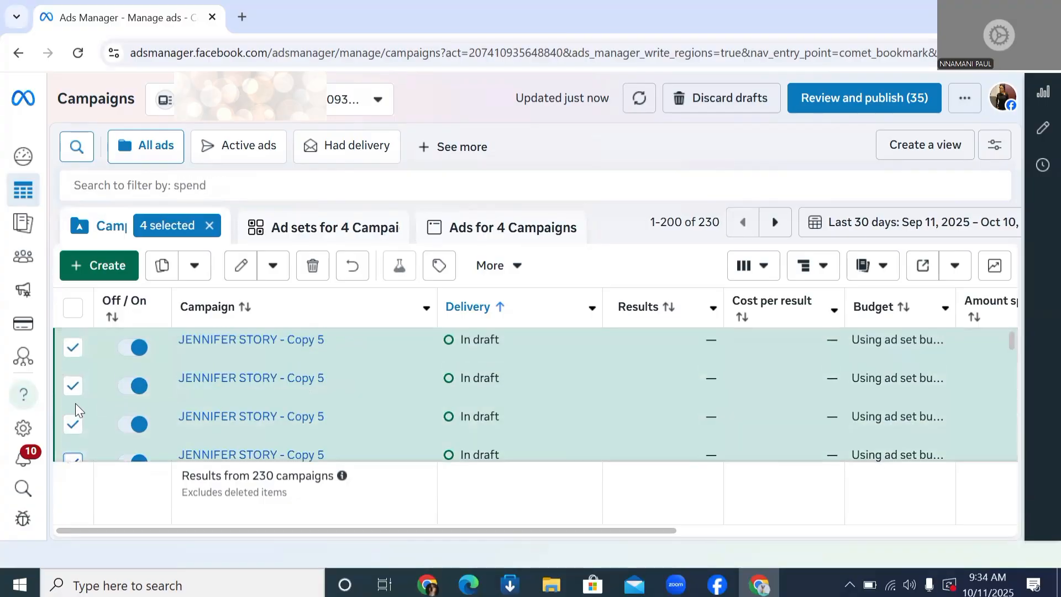
scroll(91, 401, down, 1)
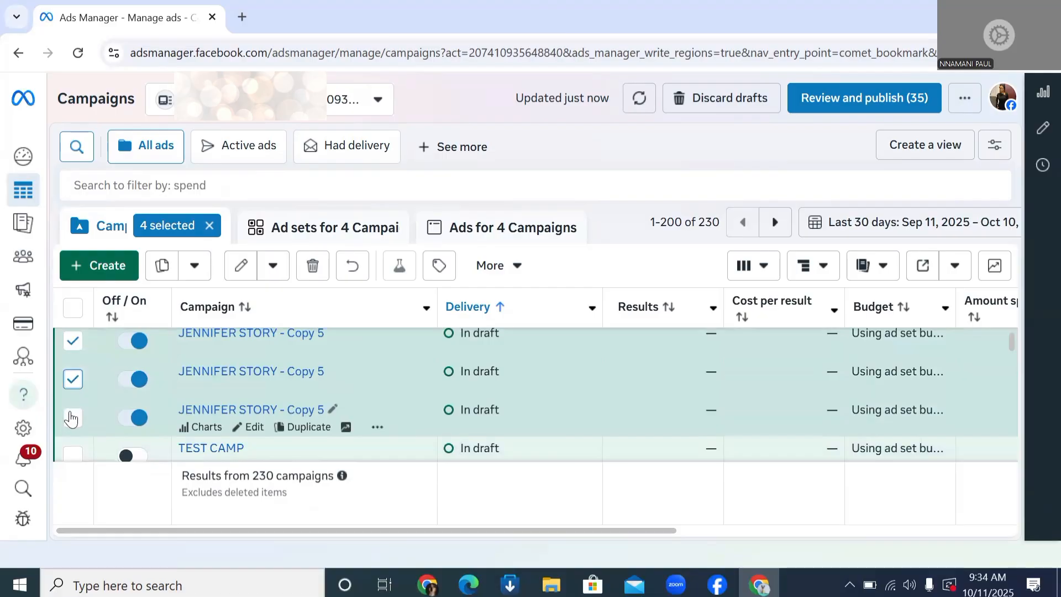
click(72, 419)
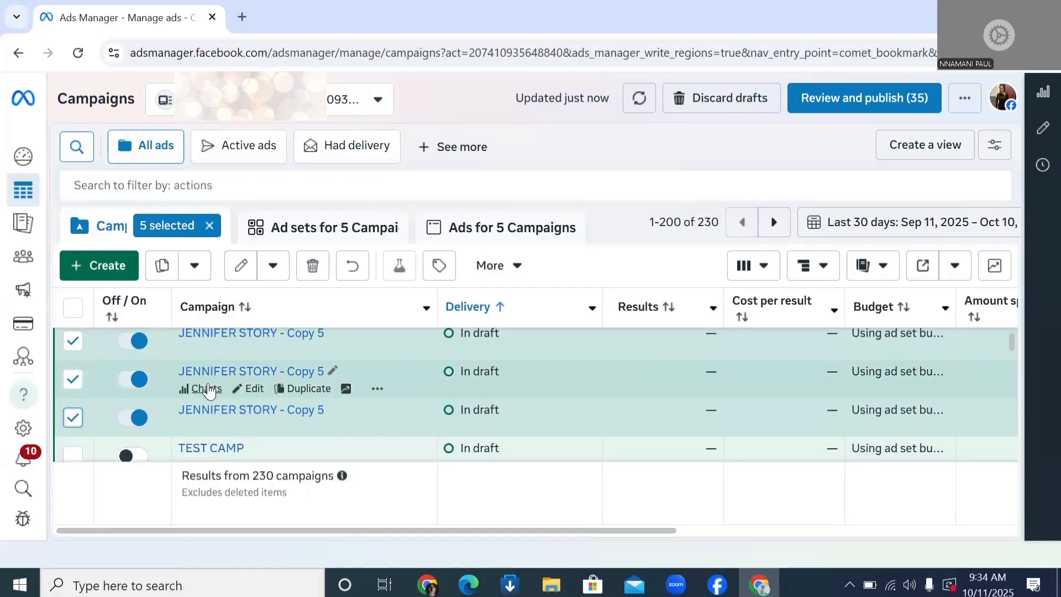
- Show the five campaigns' ad sets and select all except 2025 fit, TEST CAMMP and the two New Leads Ad Sets
click(301, 237)
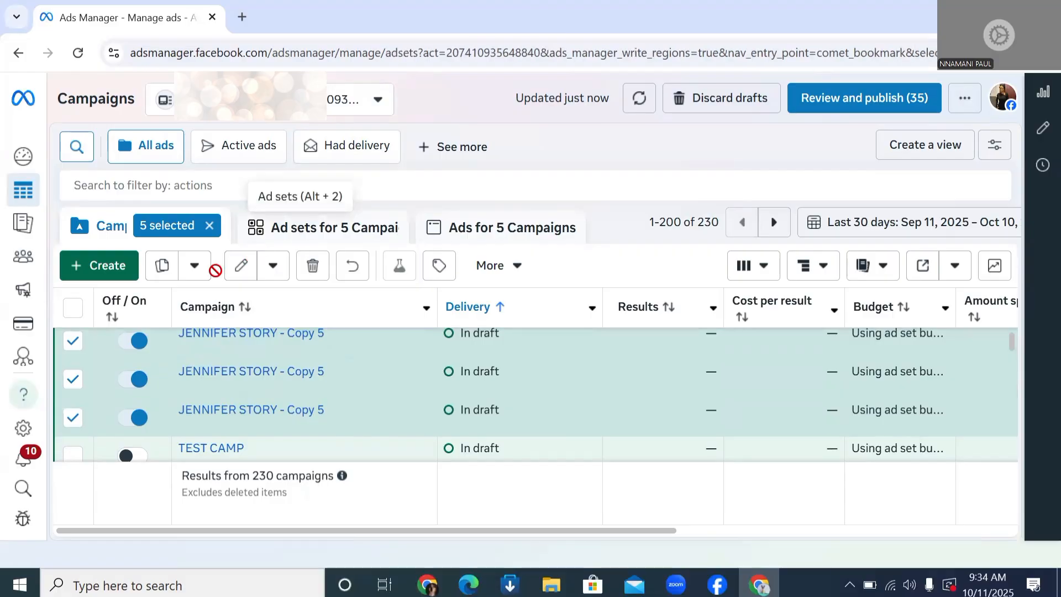
click(72, 309)
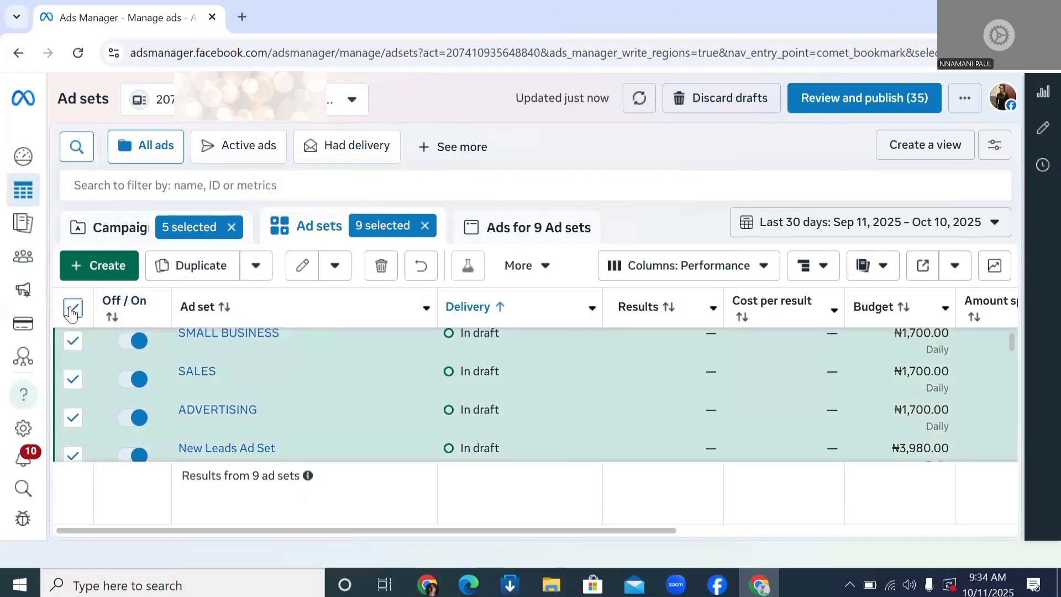
scroll(314, 410, down, 5)
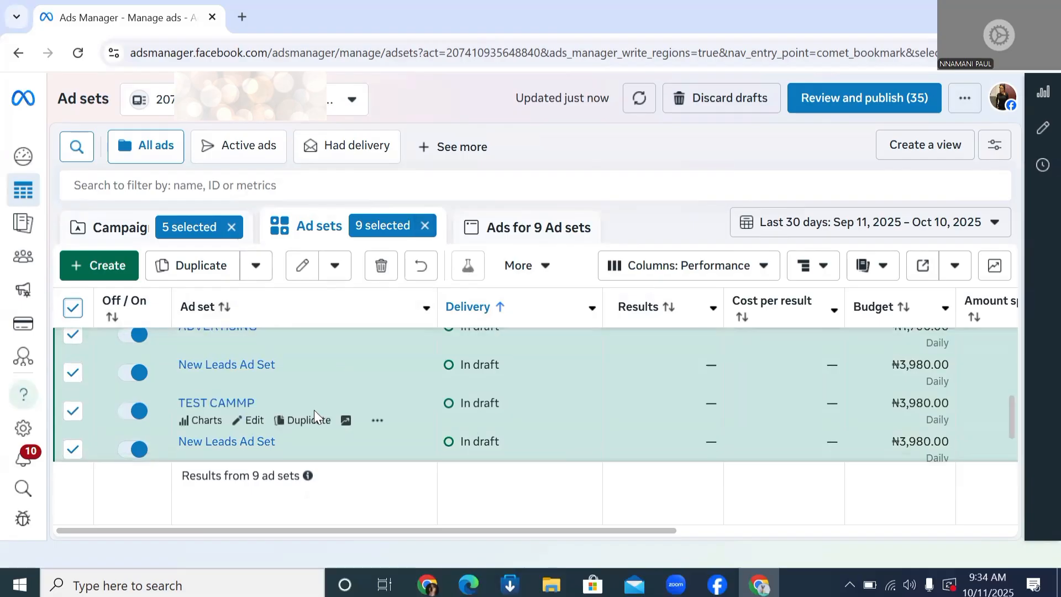
click(73, 443)
click(73, 404)
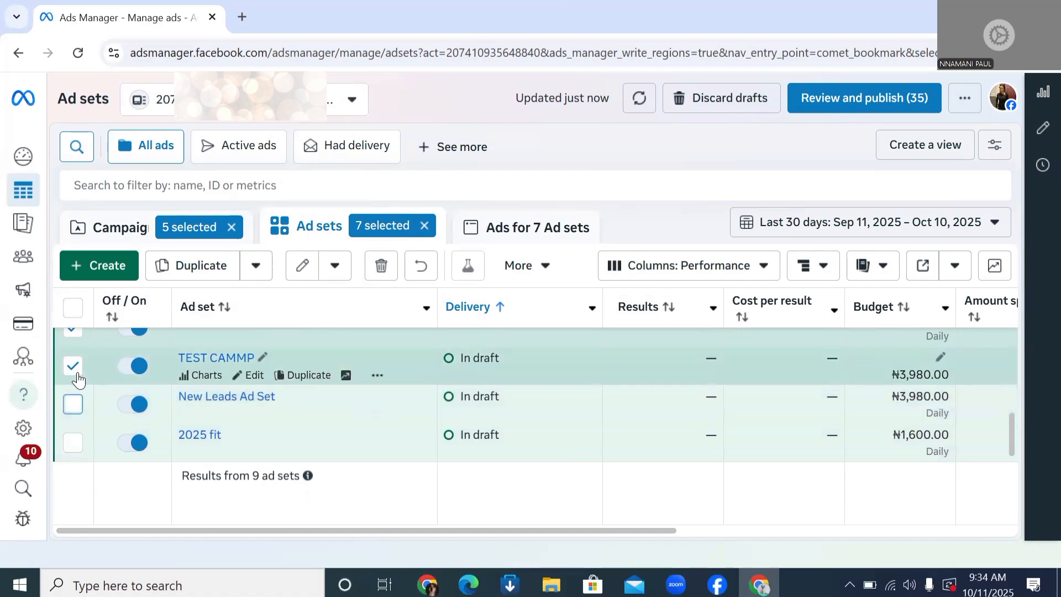
click(72, 366)
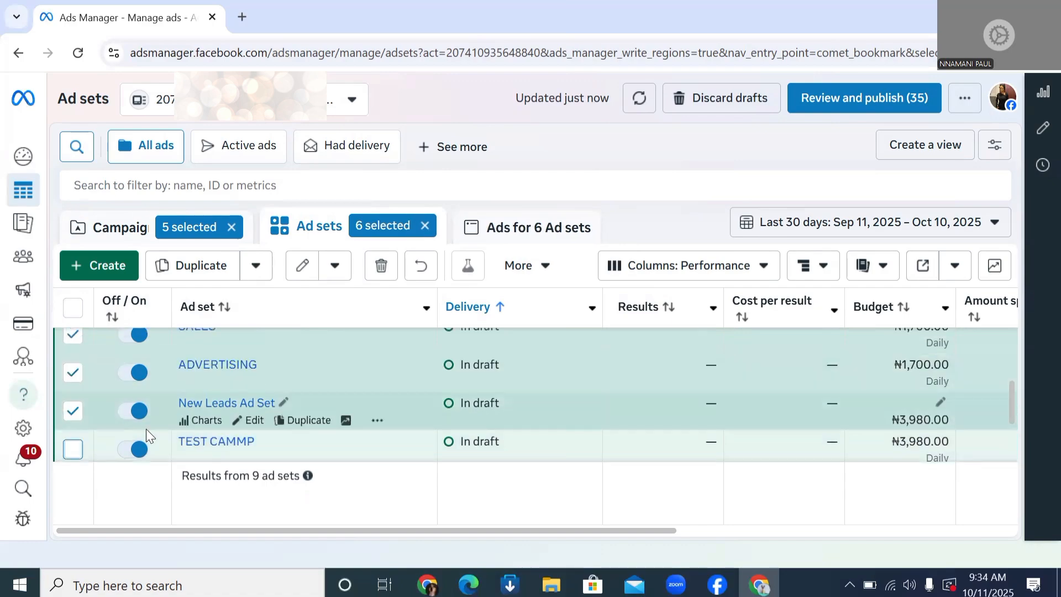
click(73, 410)
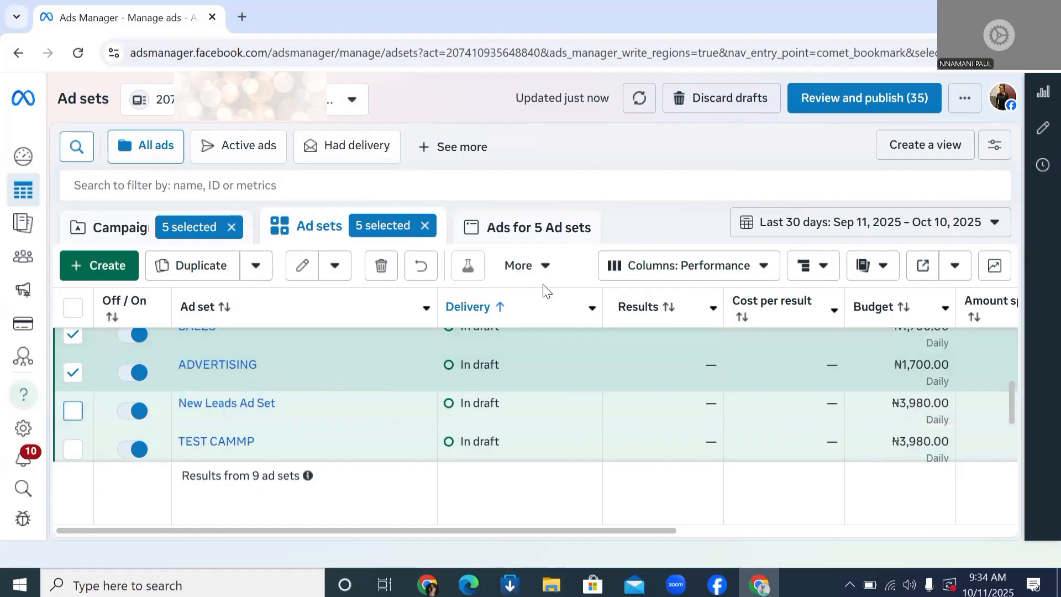
- Show the selected ad sets' ads and select all except the lowest two story ads and the two New Leads Ads with setup errors
click(530, 231)
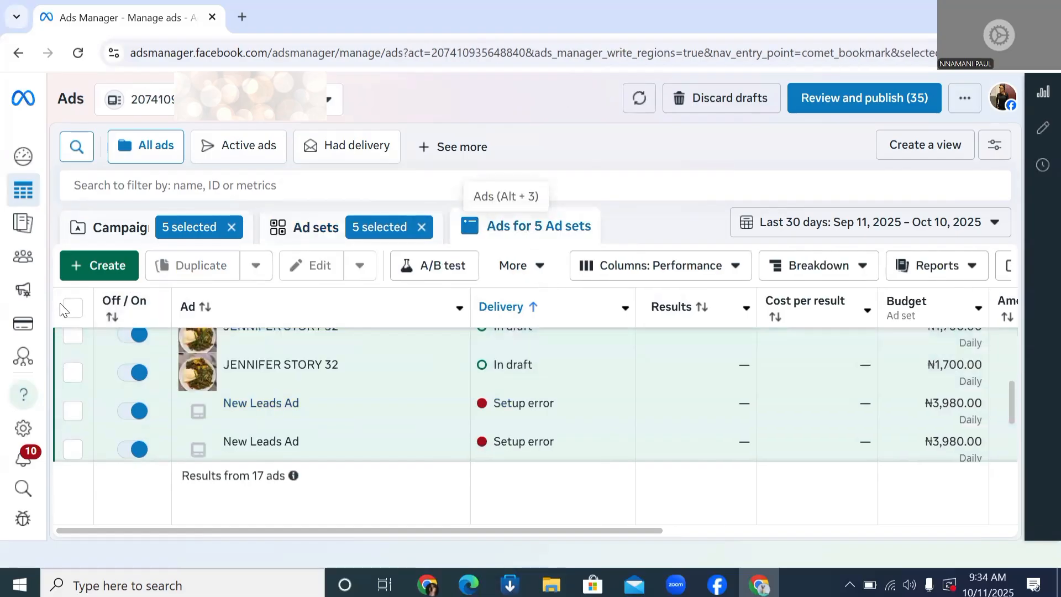
click(73, 307)
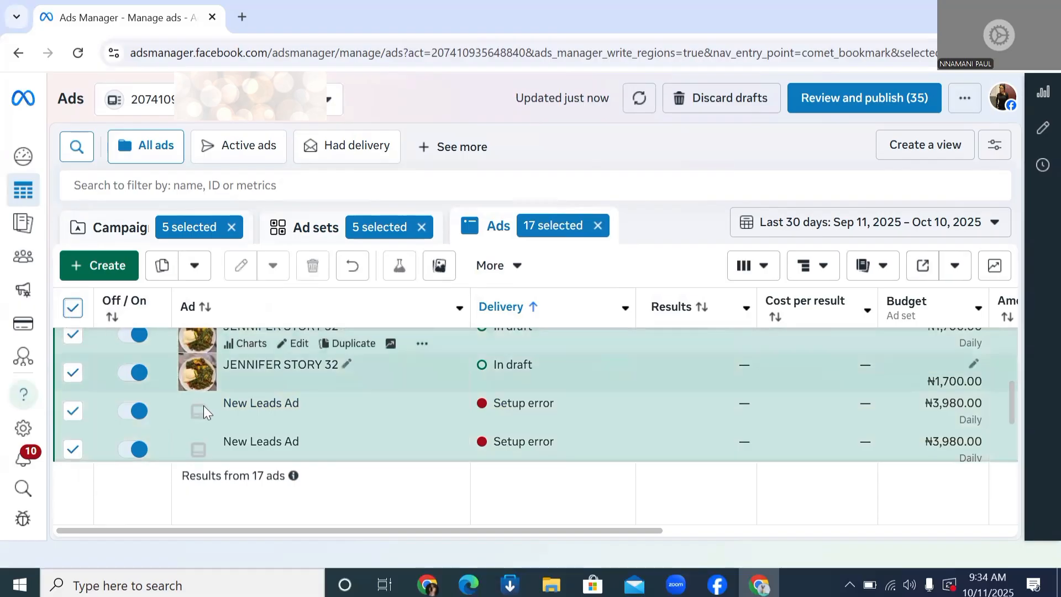
click(72, 449)
click(72, 411)
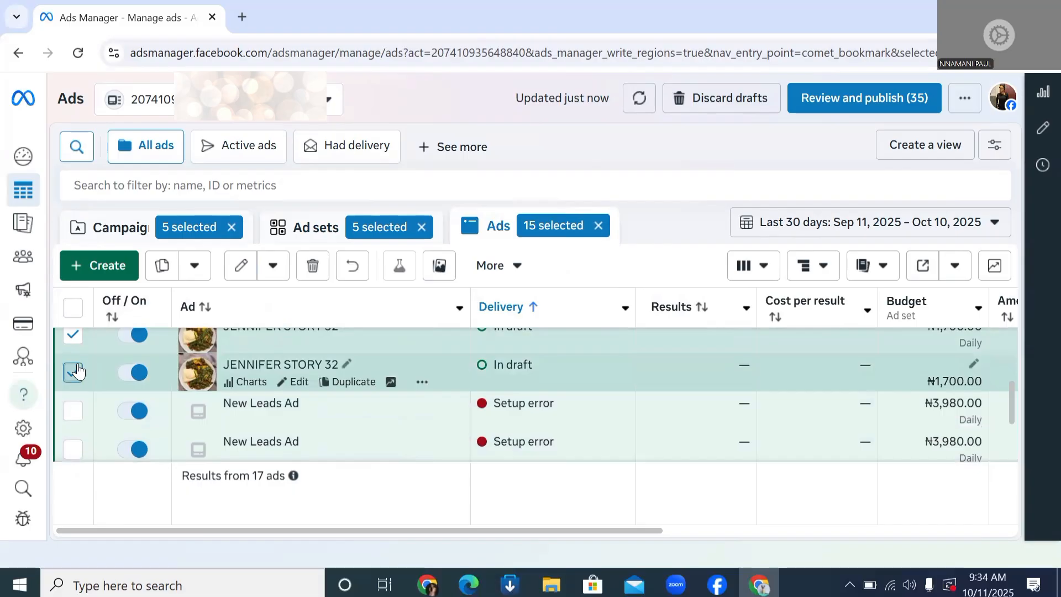
click(77, 371)
click(73, 334)
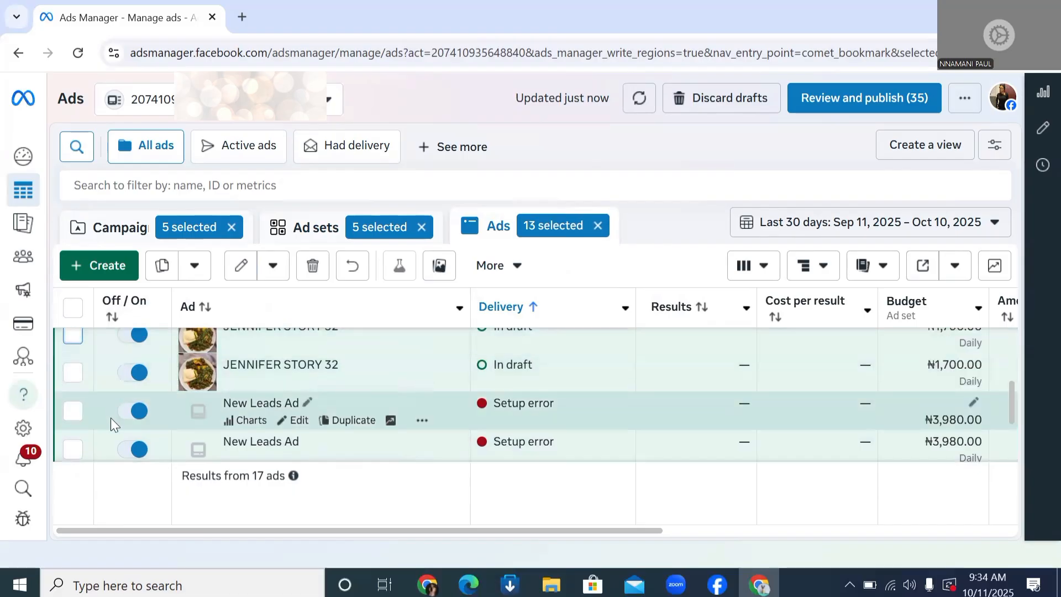
- Remove the RETARGETING AD, the three TEST ADs with setup errors and the draft TEST AD below them from the ad selection
scroll(110, 418, up, 3)
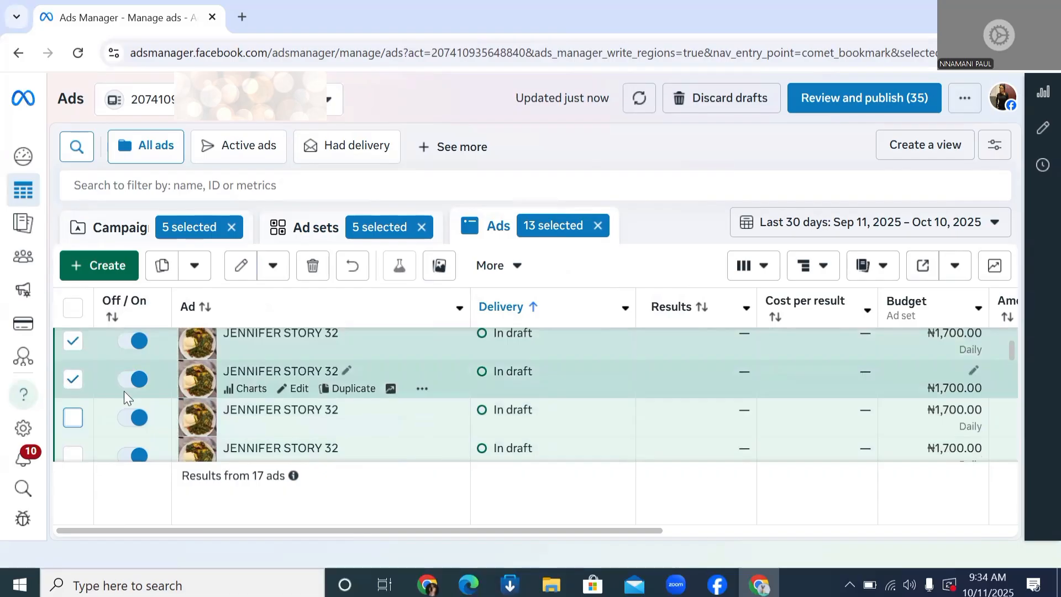
scroll(124, 393, up, 1)
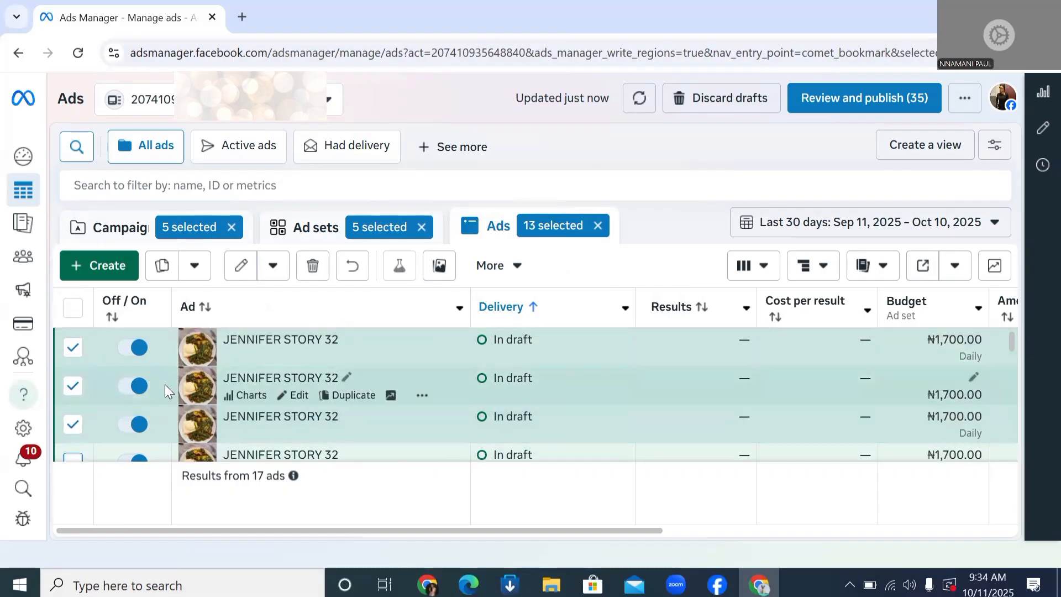
scroll(167, 384, down, 5)
scroll(169, 386, down, 1)
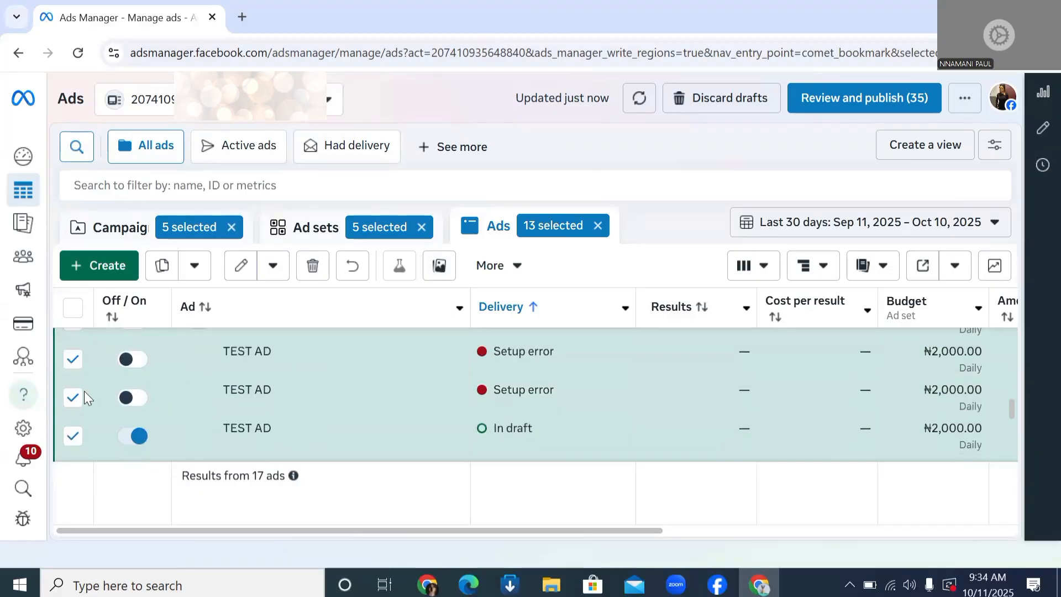
click(73, 397)
click(73, 359)
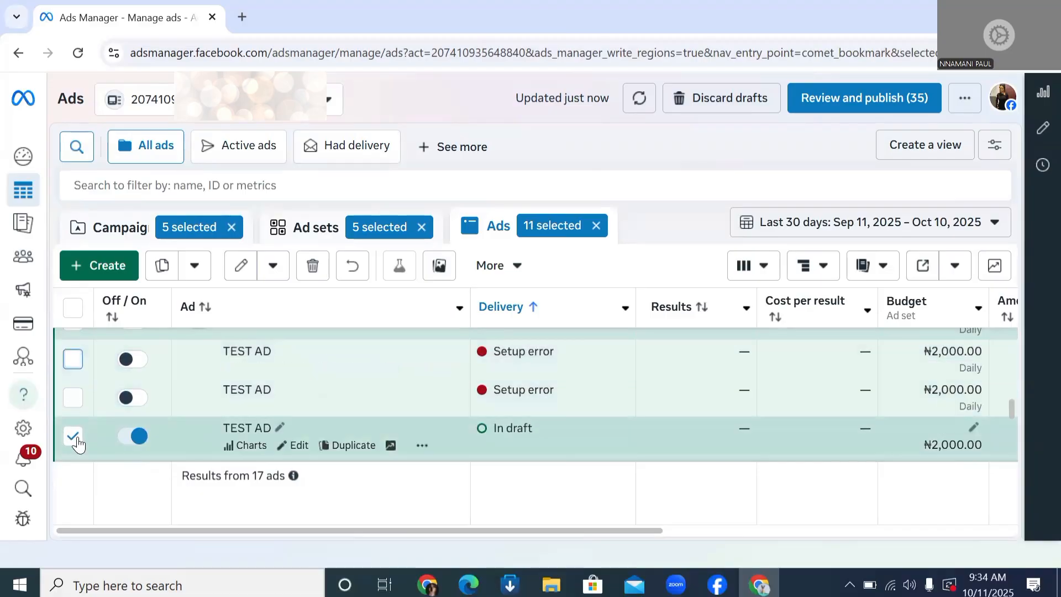
click(72, 435)
scroll(101, 428, up, 2)
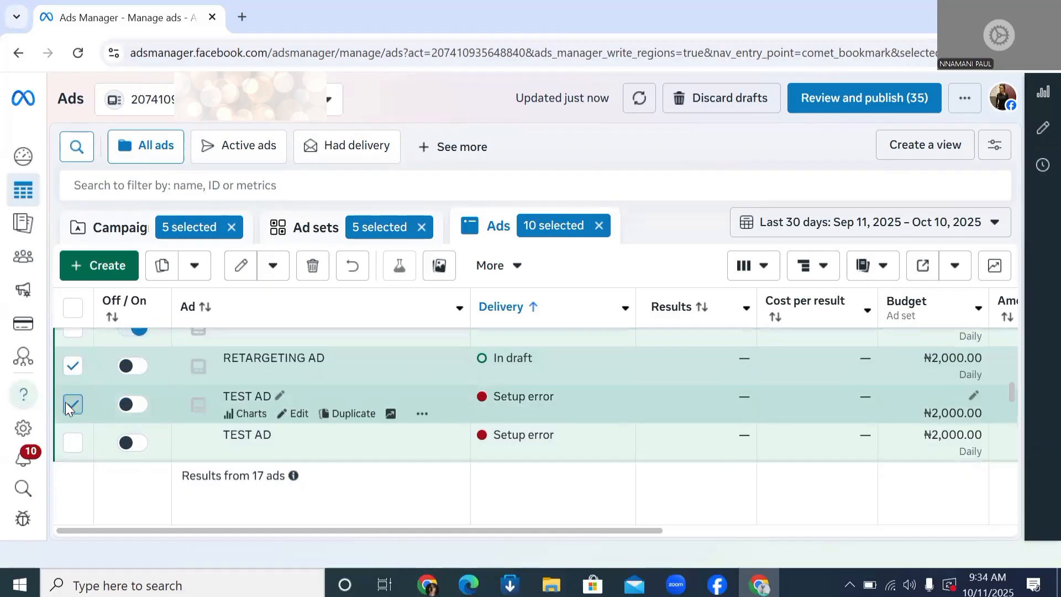
click(69, 405)
click(72, 366)
scroll(94, 402, up, 1)
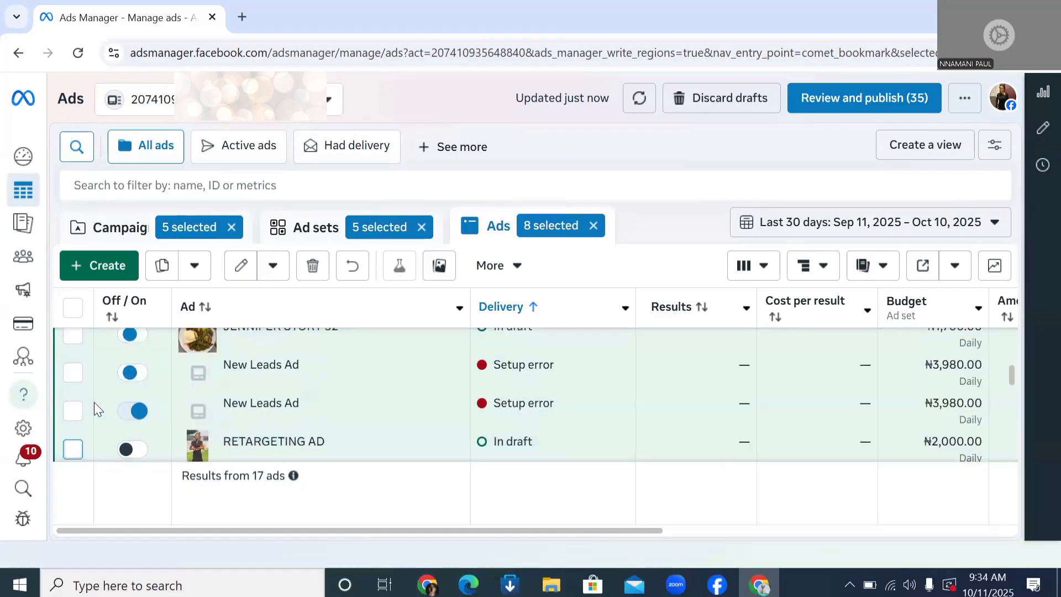
- Deselect the last remaining TEST AD, the INSTAGRAM ad and the three draft New Leads Ads
scroll(94, 403, down, 3)
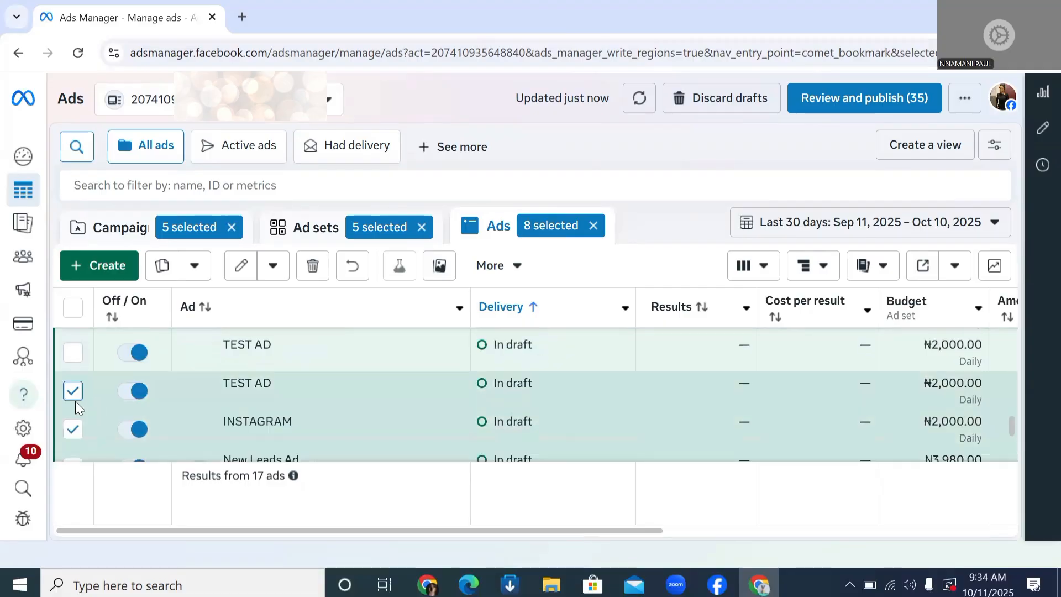
click(69, 394)
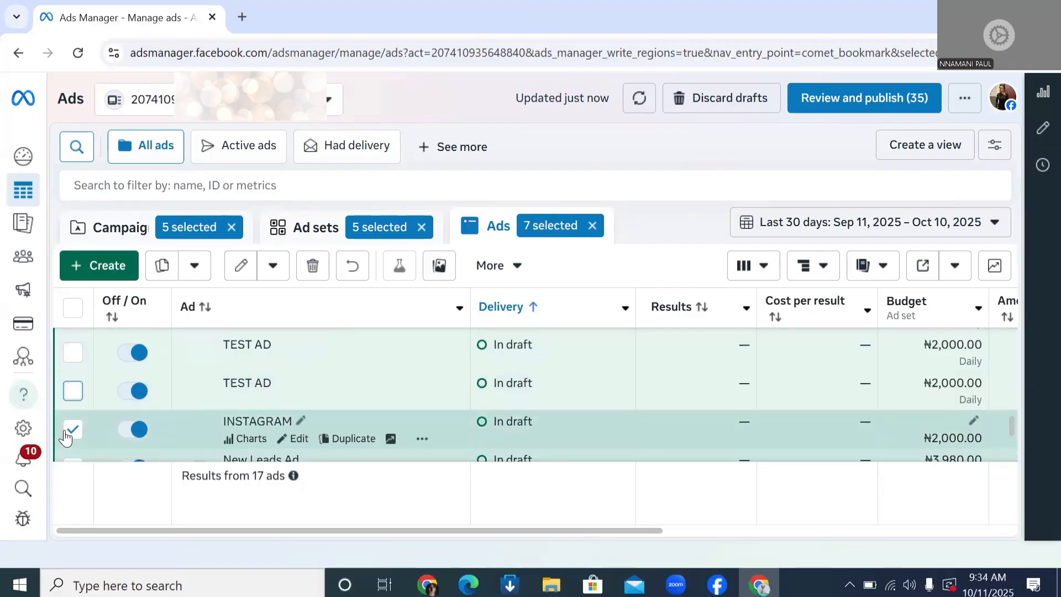
click(72, 429)
scroll(170, 407, down, 2)
scroll(171, 407, down, 1)
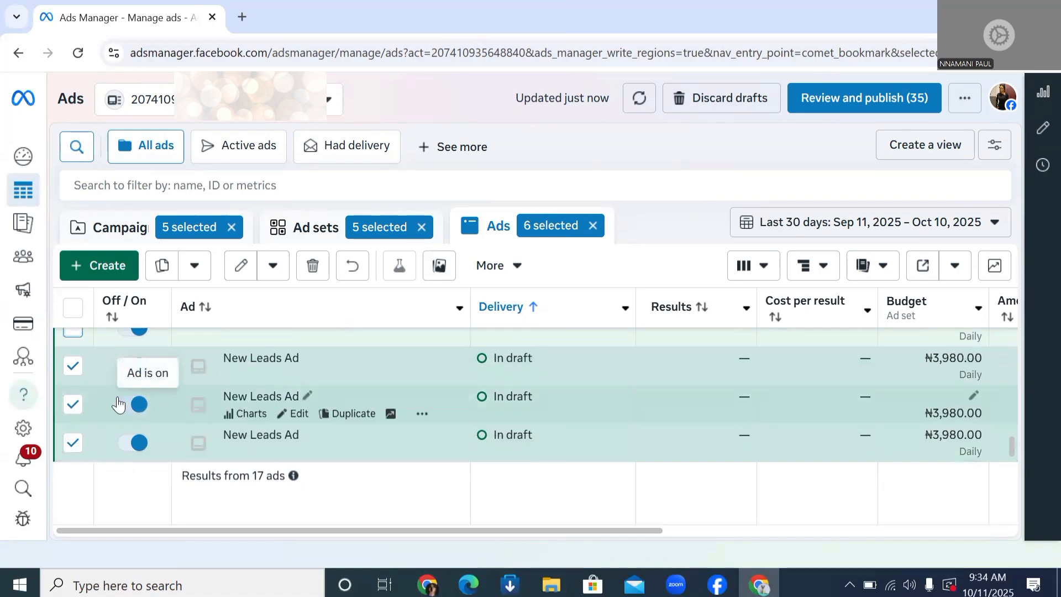
click(71, 367)
click(72, 404)
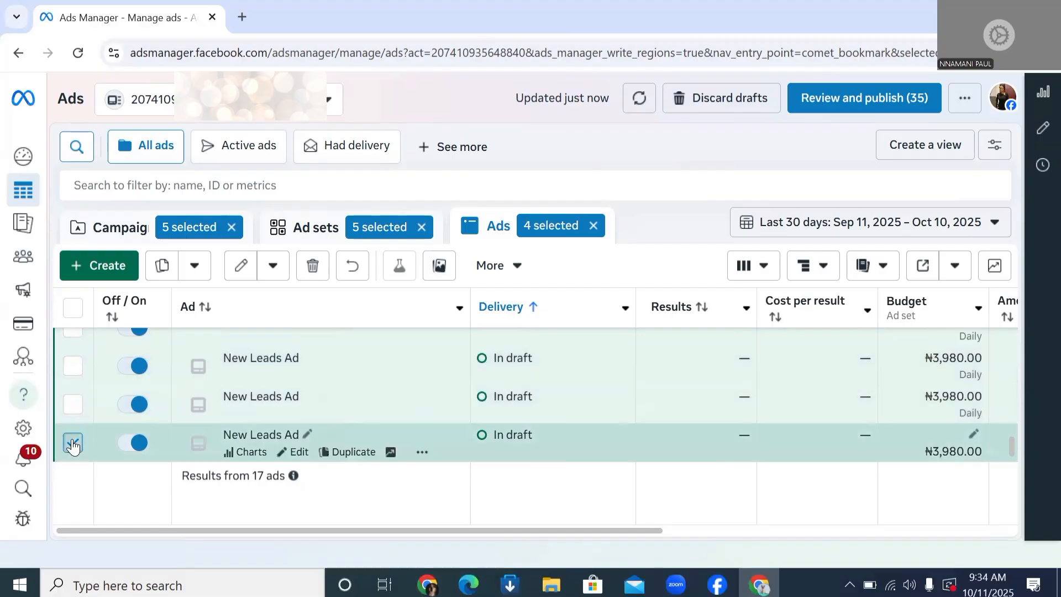
click(73, 443)
- Add the two unselected draft story ads back to the selection so that it holds only the five story ads
scroll(173, 405, up, 2)
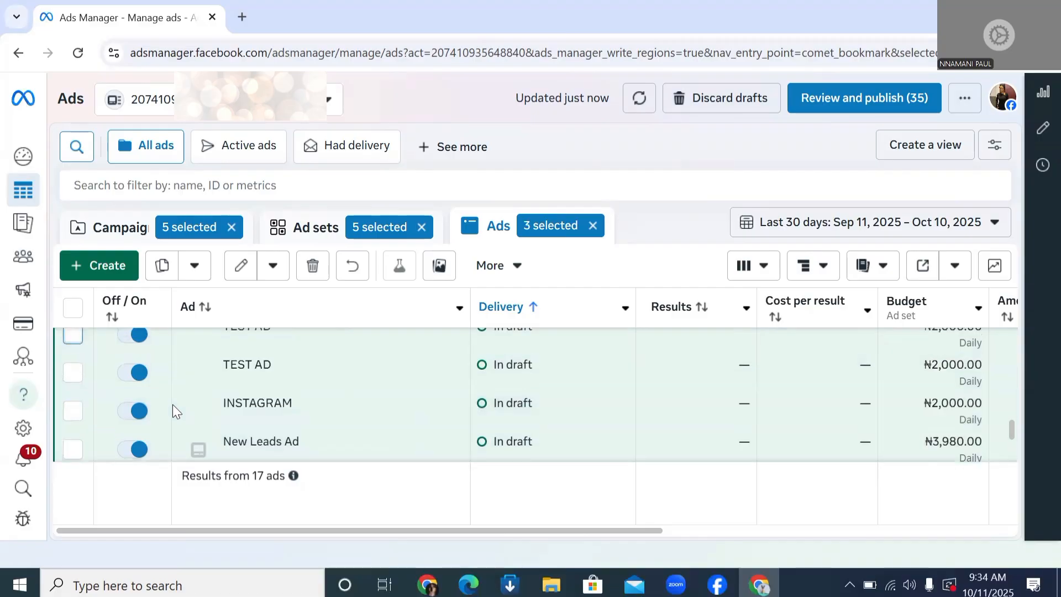
scroll(173, 411, up, 2)
scroll(174, 412, up, 2)
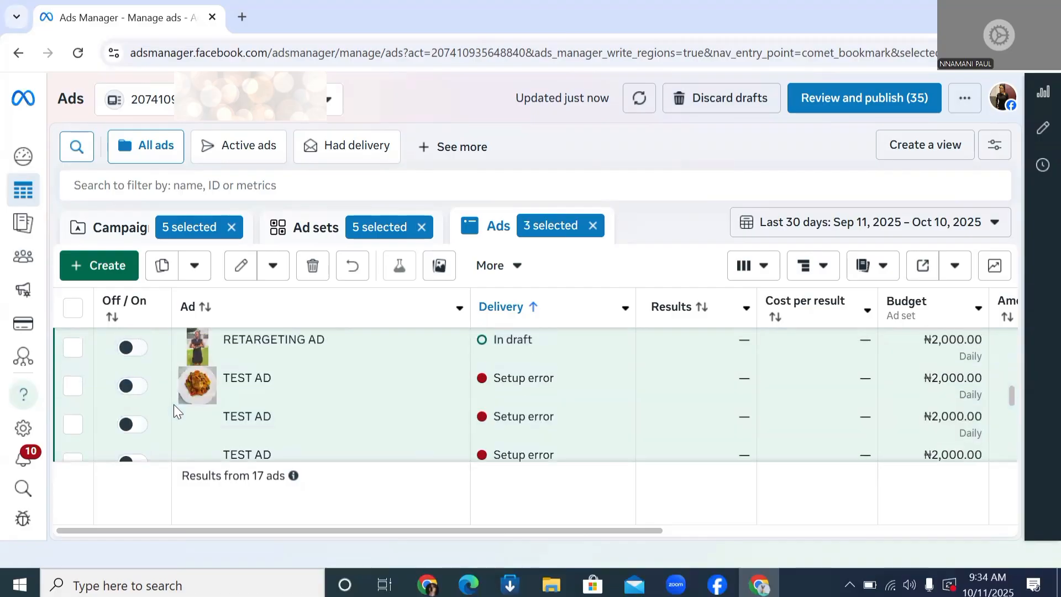
scroll(176, 411, up, 5)
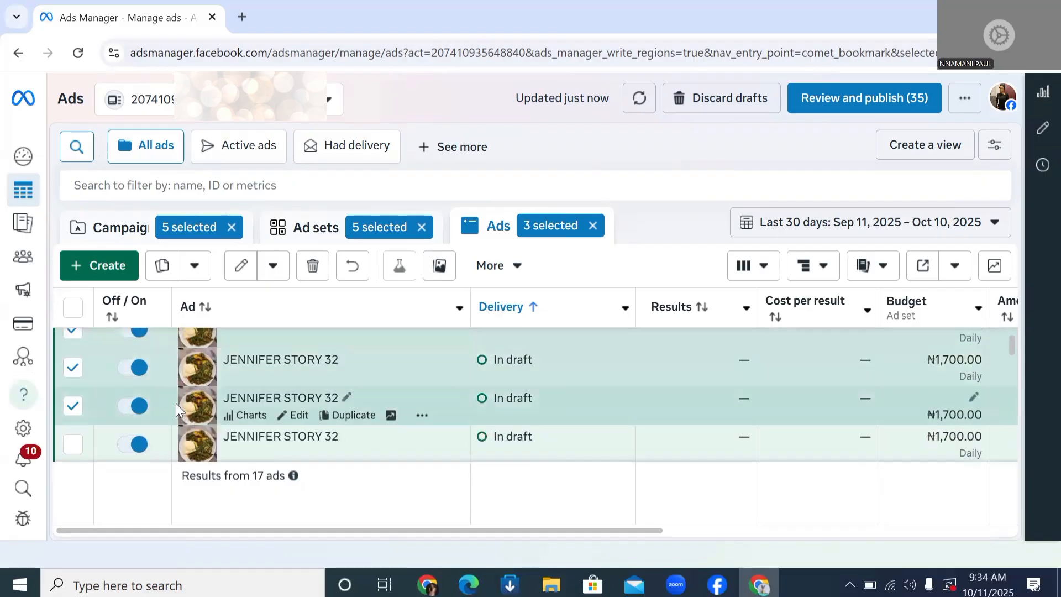
click(72, 444)
scroll(128, 418, down, 2)
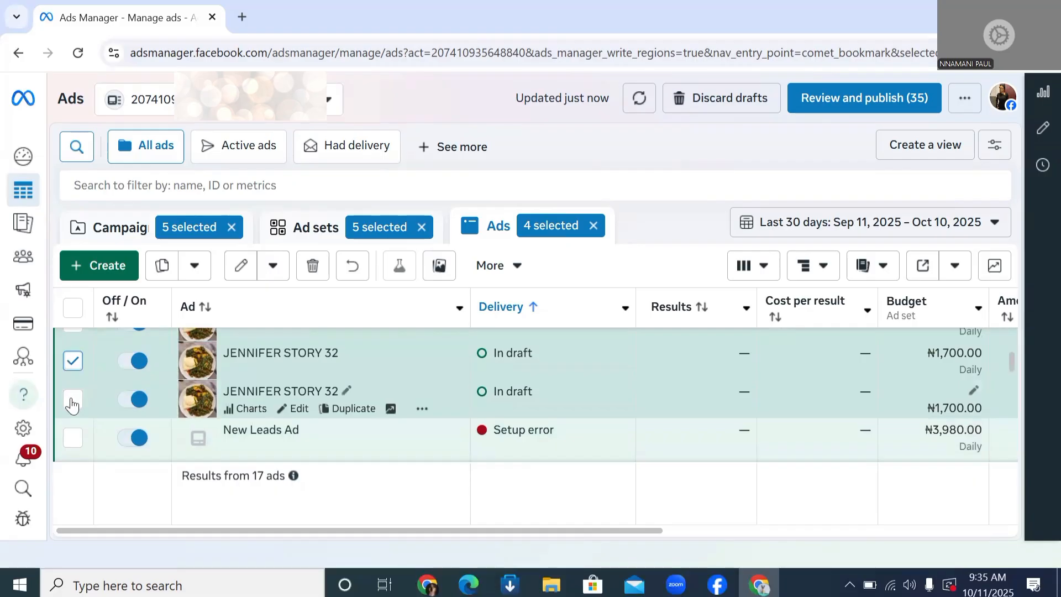
click(73, 403)
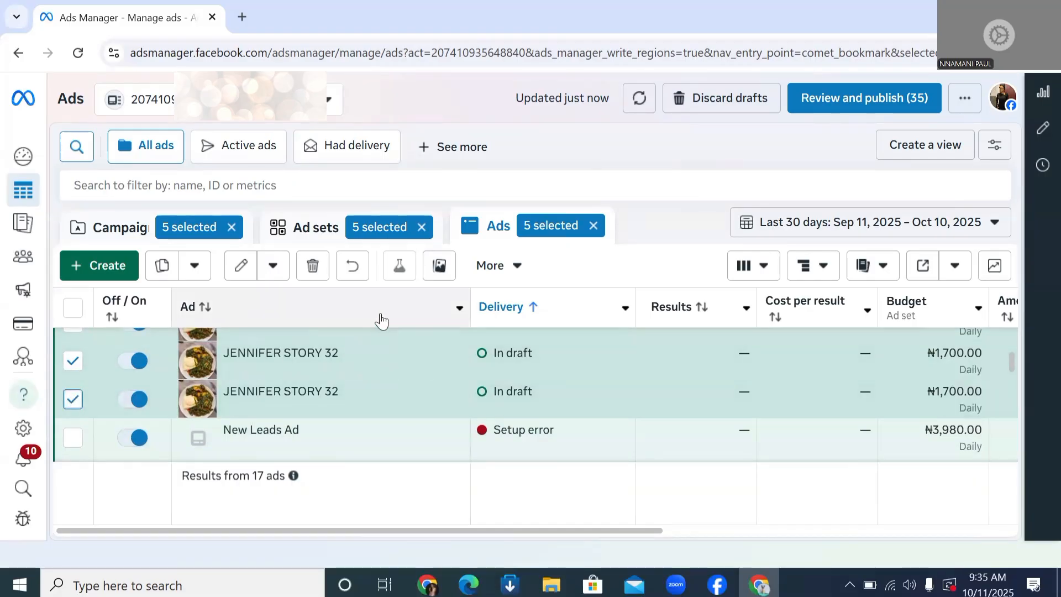
- Open the five selected ads for editing together and turn on the ad preview
click(250, 278)
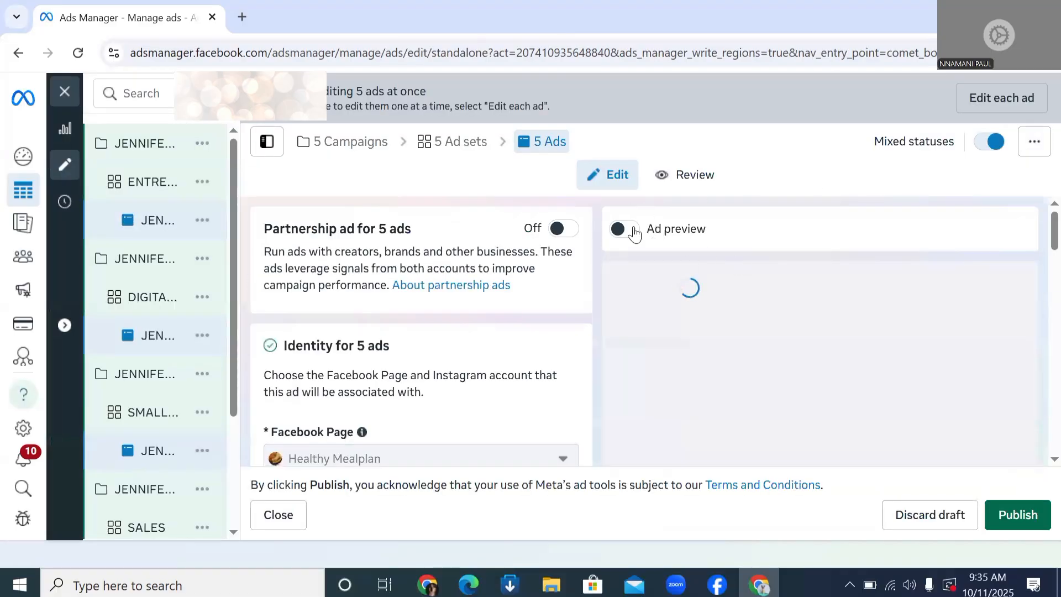
click(625, 228)
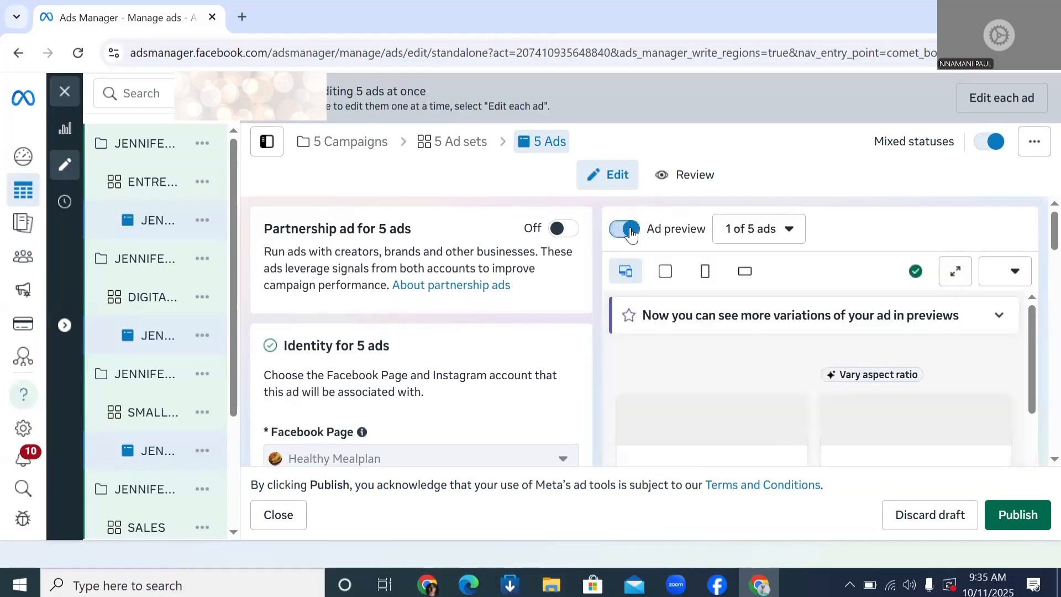
scroll(371, 308, down, 5)
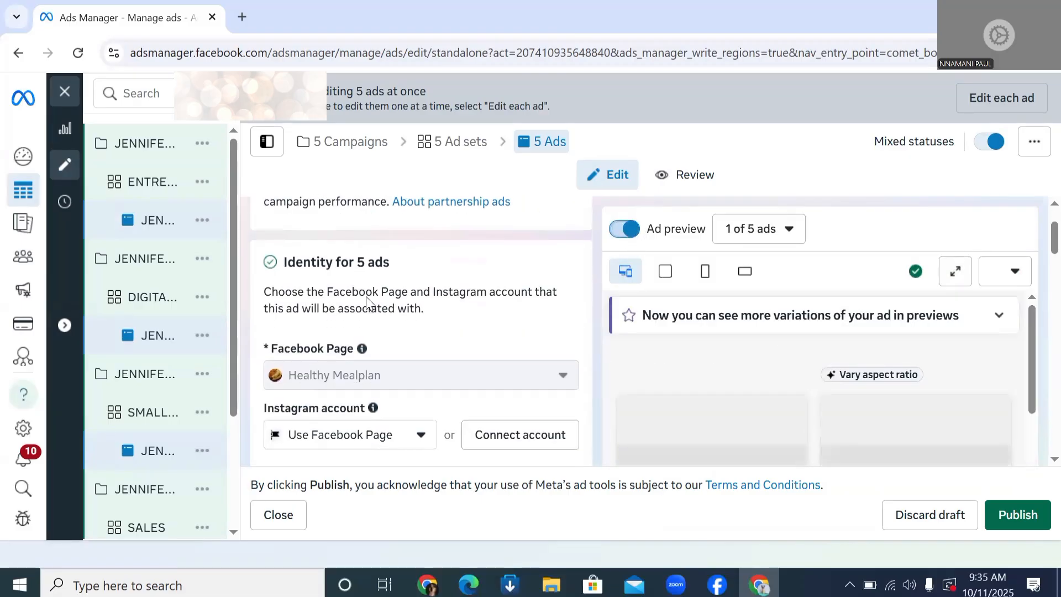